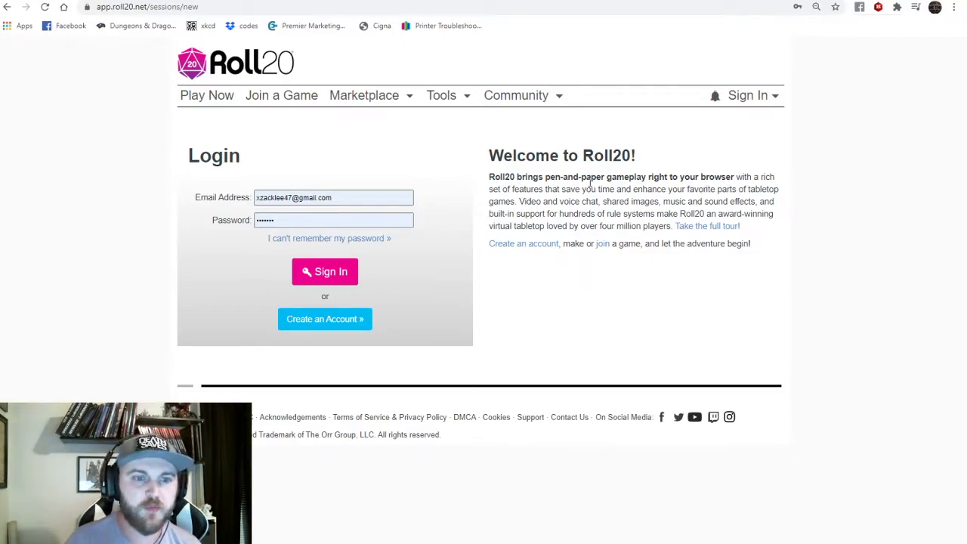
# Open the account creation form to view the fields required for a new Roll20 account.
pyautogui.click(352, 321)
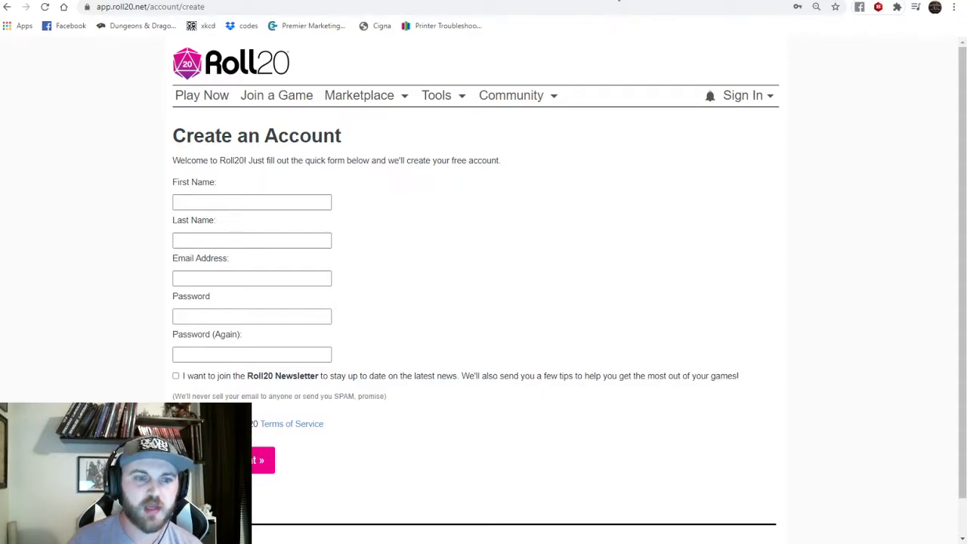
pyautogui.click(619, 1)
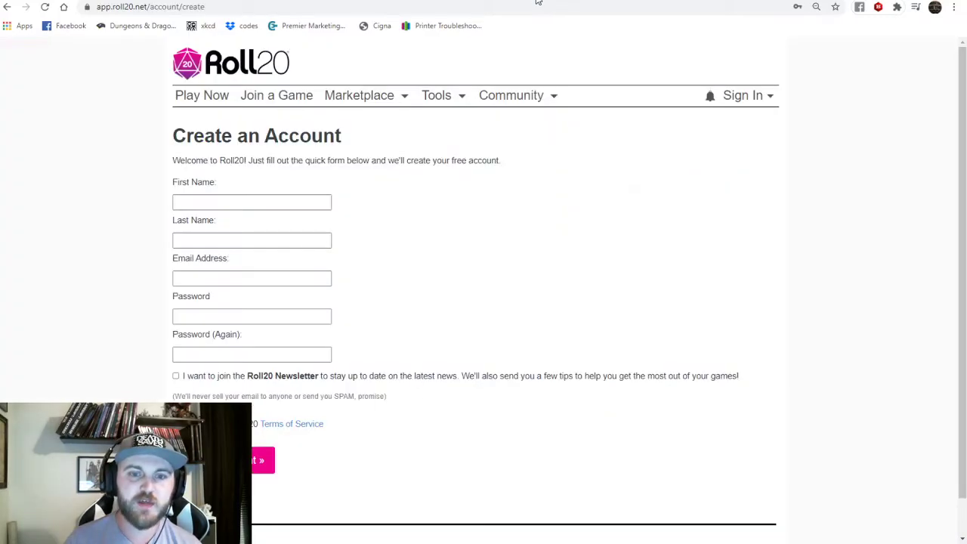
# Sign in to the existing account with the prefilled credentials and go to the home page with the recent games.
pyautogui.click(739, 98)
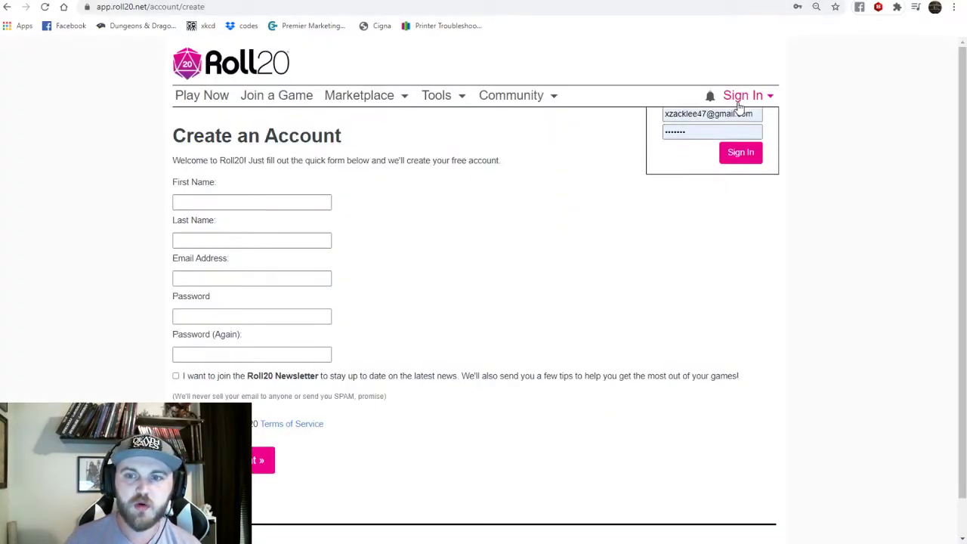
pyautogui.click(741, 166)
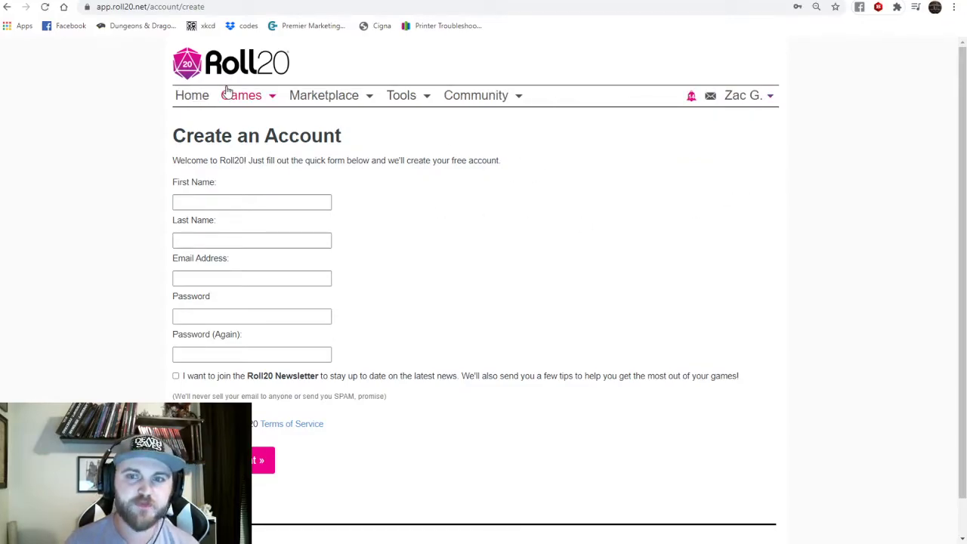
pyautogui.click(192, 99)
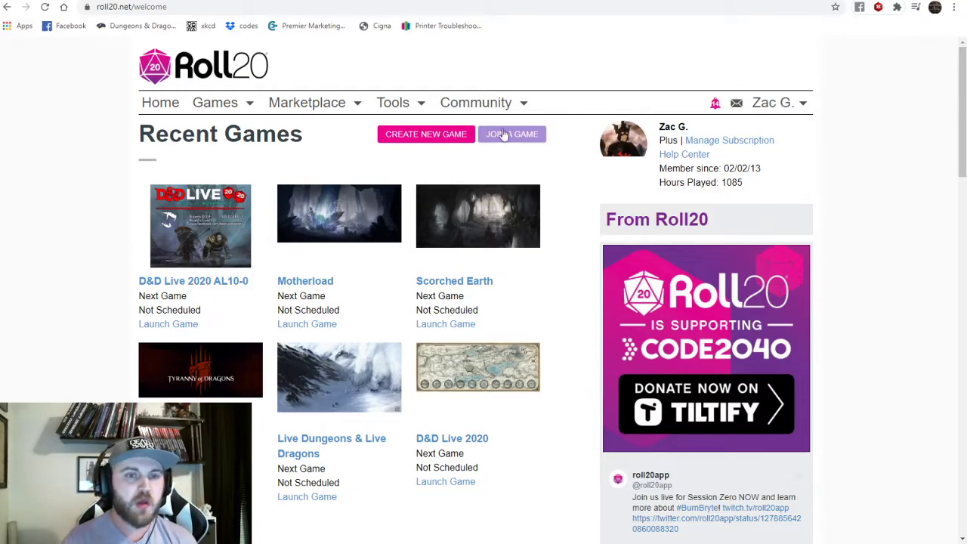
# Start a new game and name it "MOON 1-1".
pyautogui.click(429, 139)
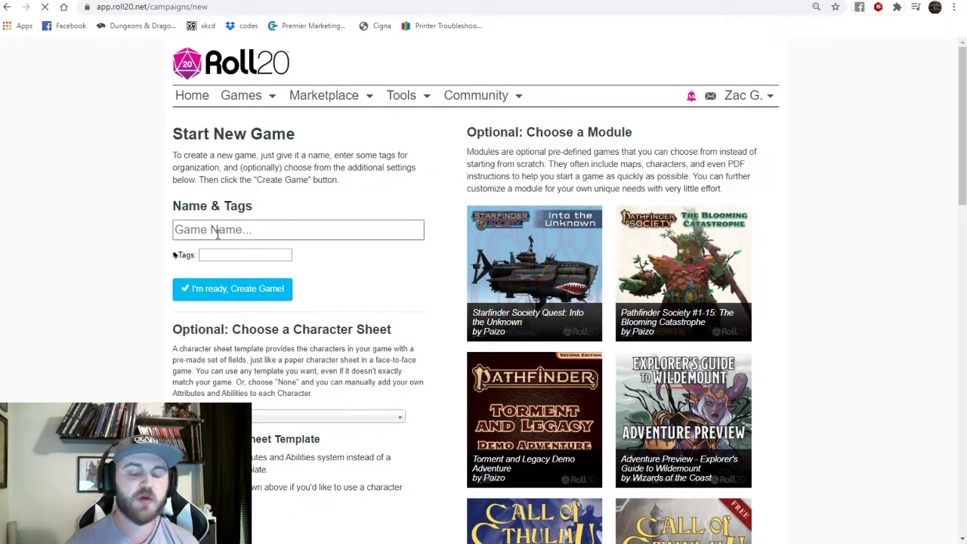
pyautogui.click(218, 232)
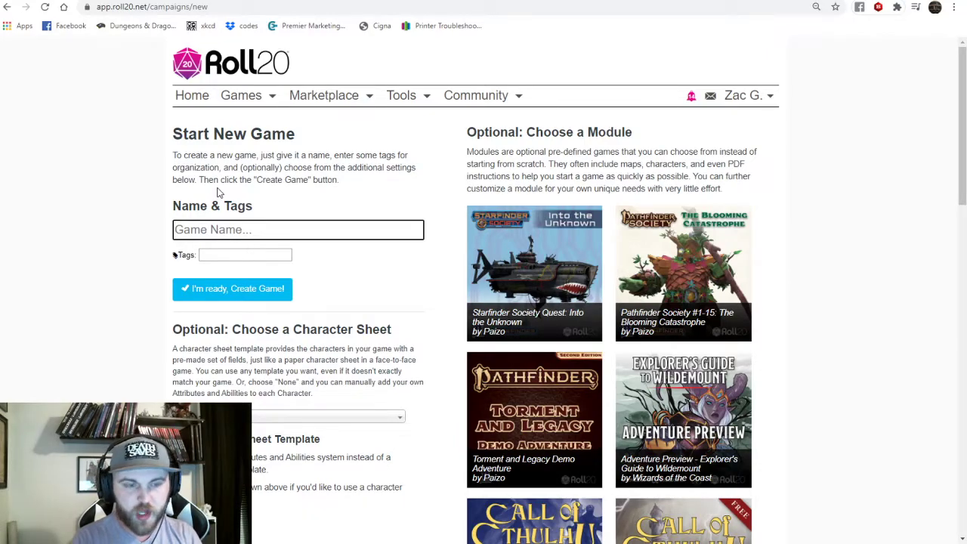
pyautogui.write('MOON')
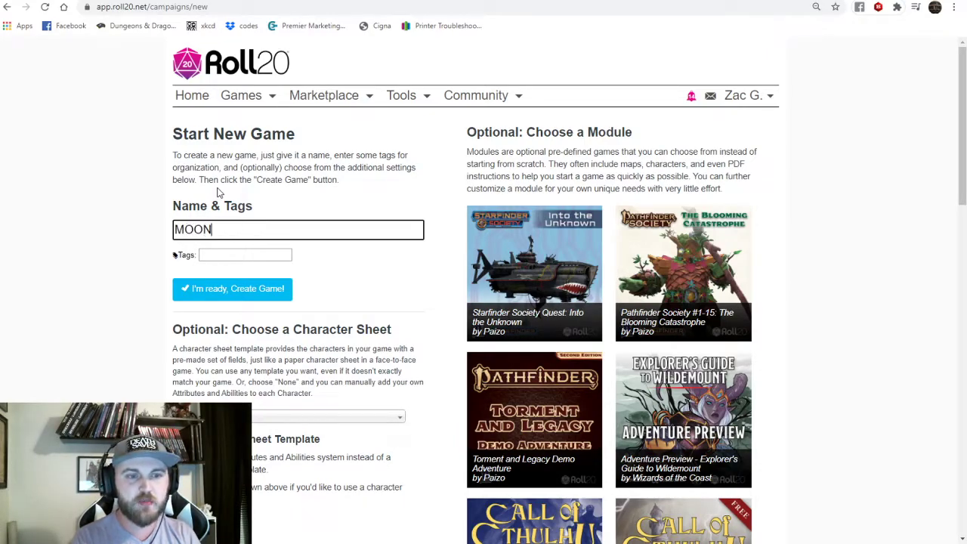
pyautogui.write(' 1-1')
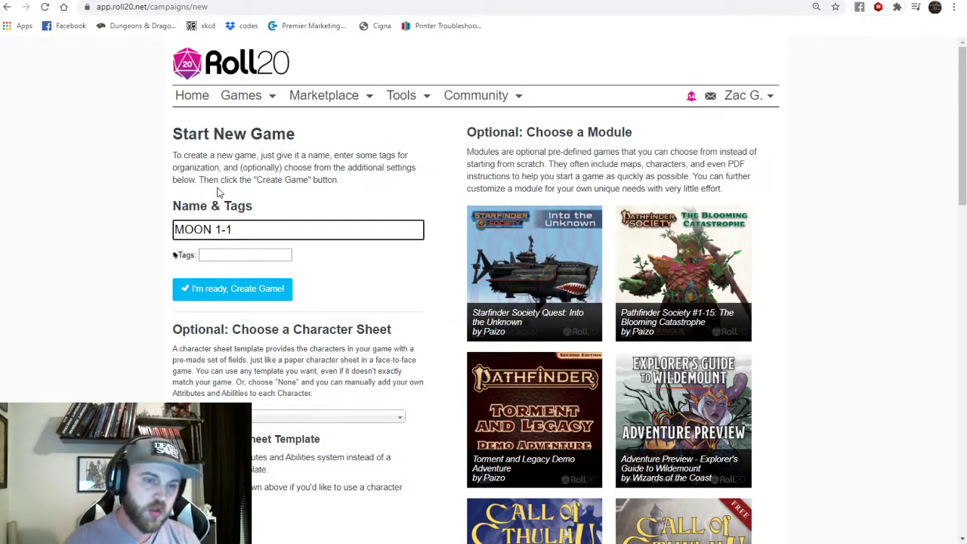
pyautogui.click(305, 270)
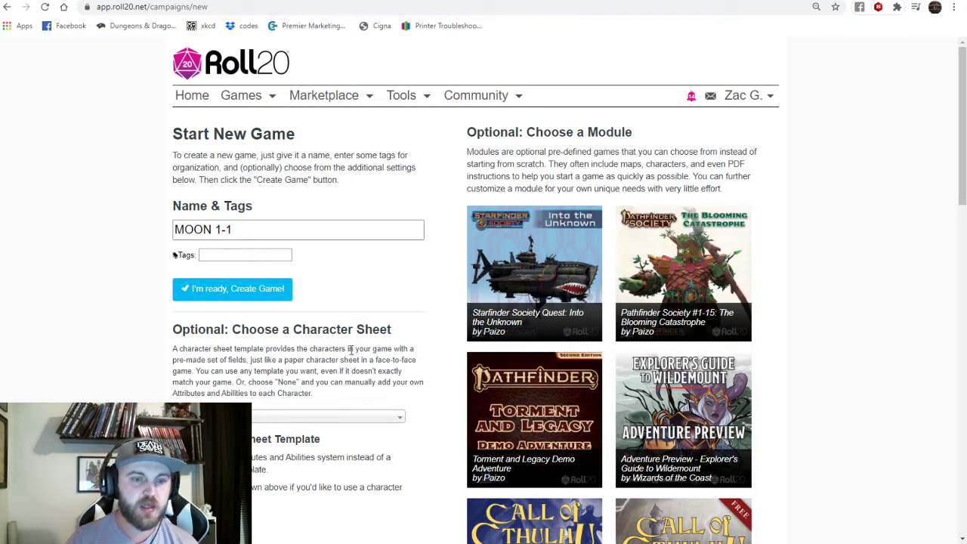
# Choose the "D&D 5E by Roll20" character sheet for the new game and create the game.
pyautogui.click(286, 421)
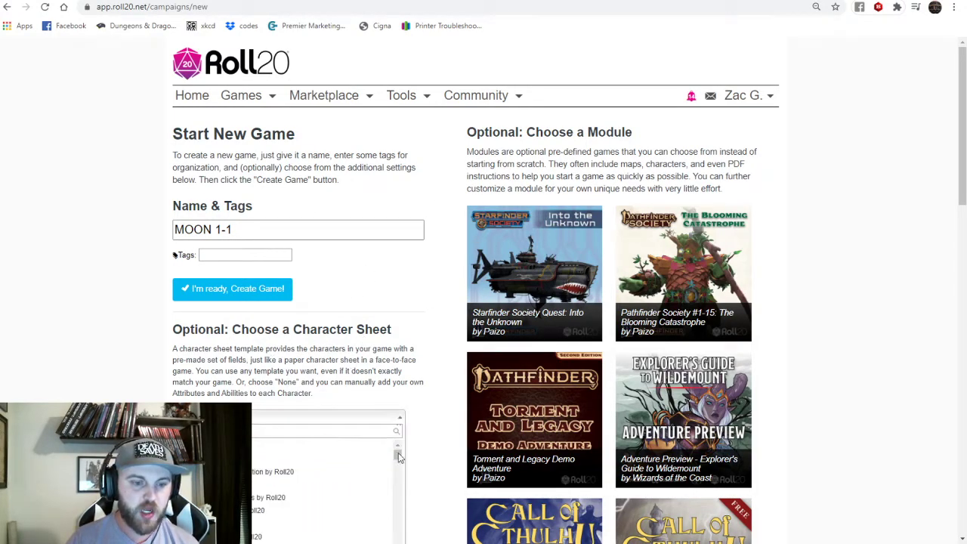
pyautogui.scroll(-1, 284, 432)
pyautogui.scroll(-1, 284, 432)
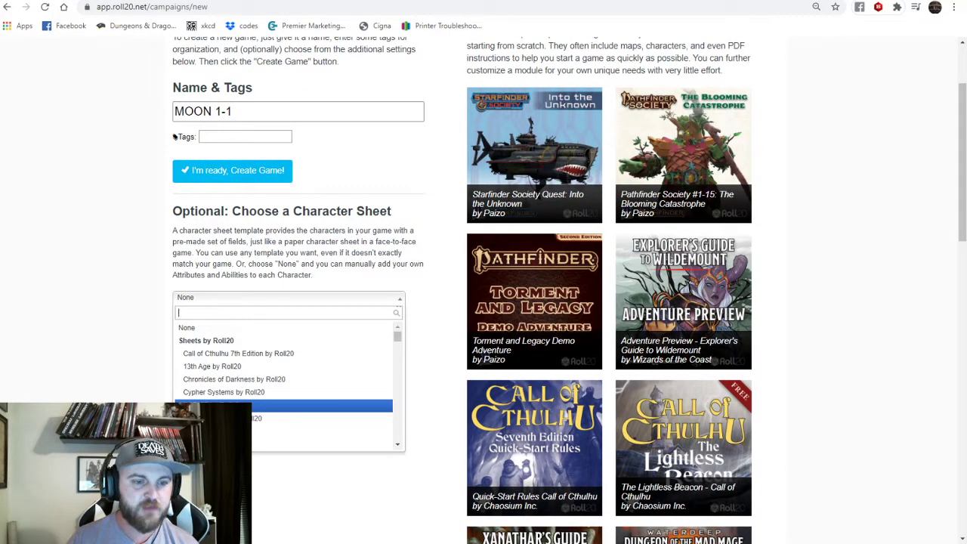
pyautogui.click(302, 406)
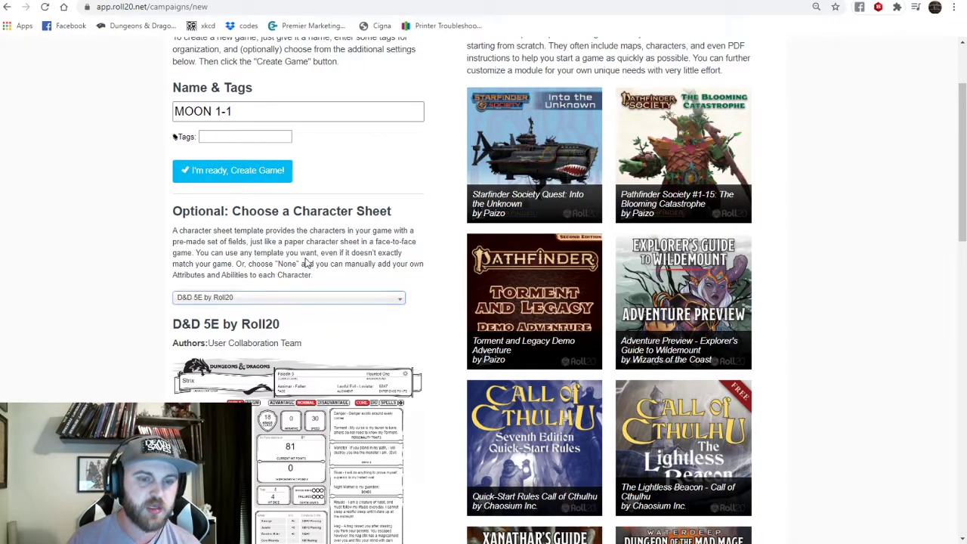
pyautogui.scroll(1, 274, 259)
pyautogui.scroll(1, 275, 261)
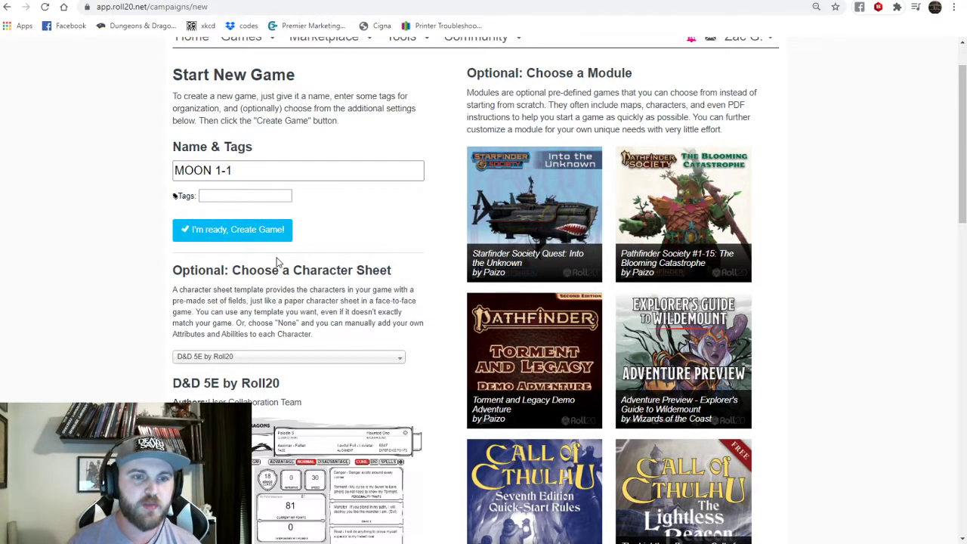
pyautogui.scroll(1, 278, 263)
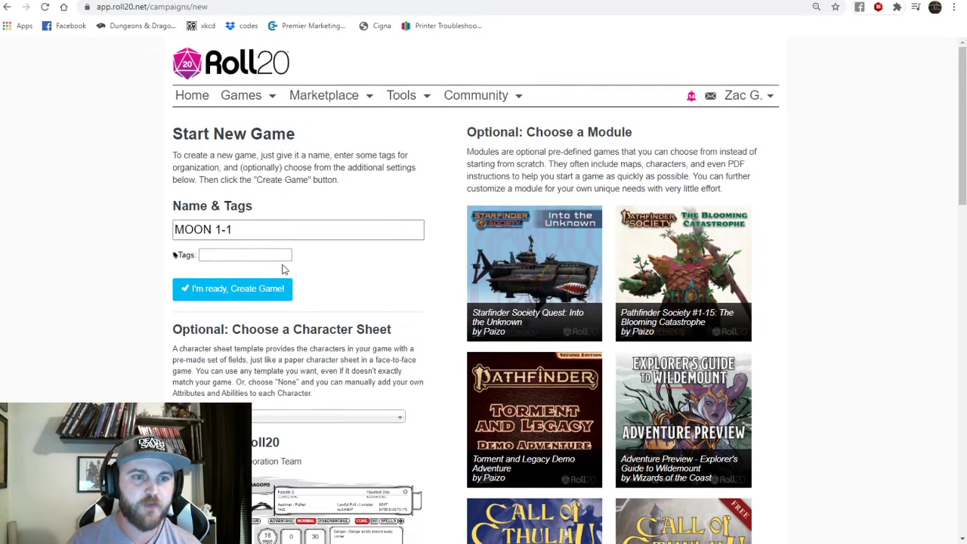
pyautogui.click(231, 290)
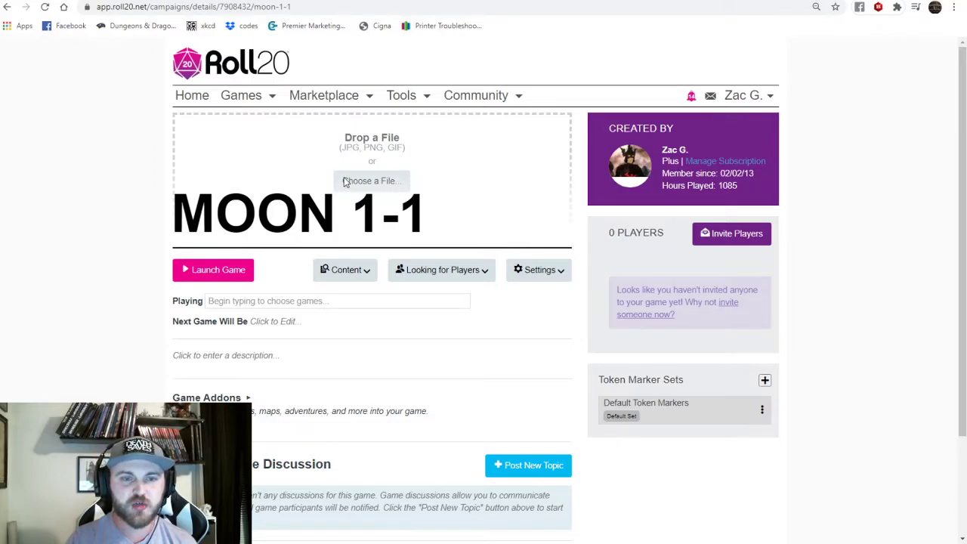
# Add the Forgotten Realms Lore "Moonshae Isles" picture as the game's cover image.
pyautogui.moveTo(343, 178); pyautogui.dragTo(358, 181)
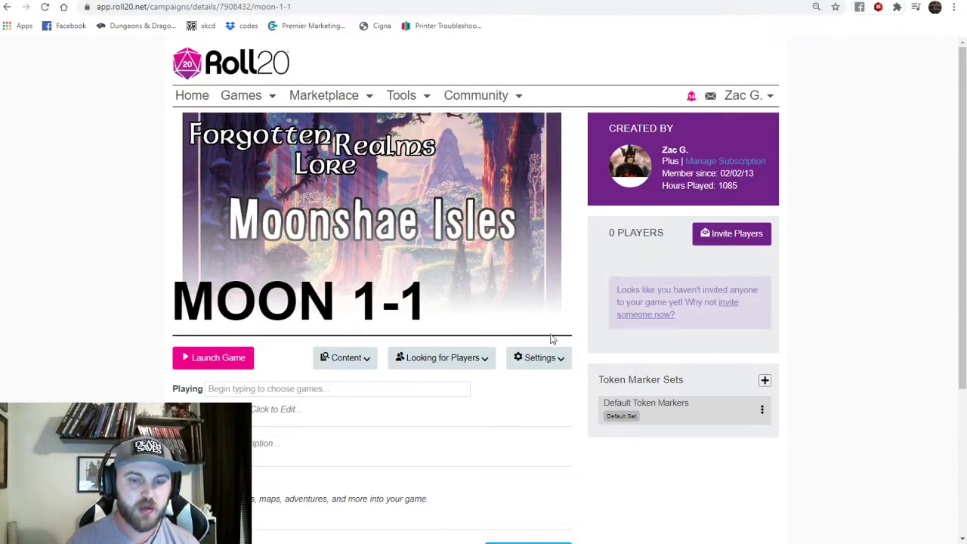
# In the game settings, allow players to import their own characters and save the change.
pyautogui.click(548, 359)
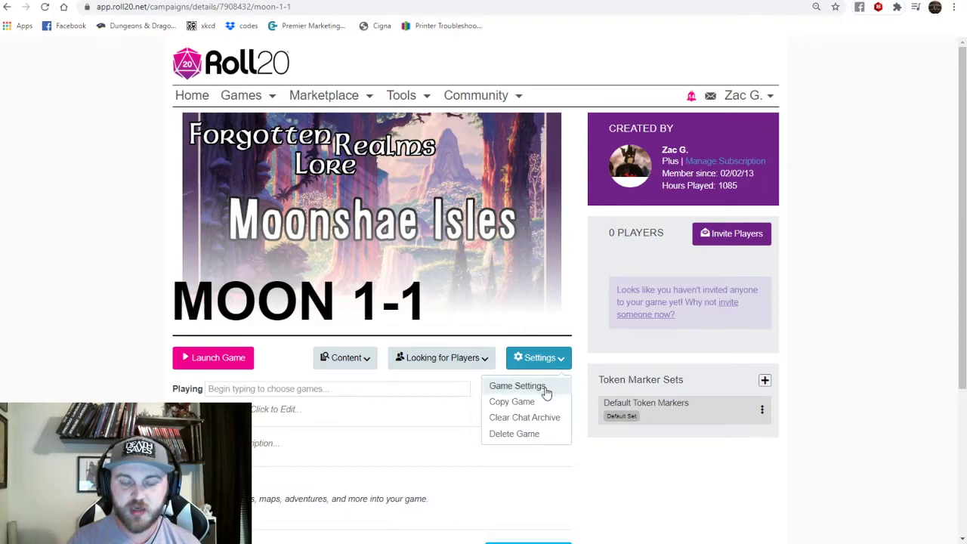
pyautogui.click(543, 388)
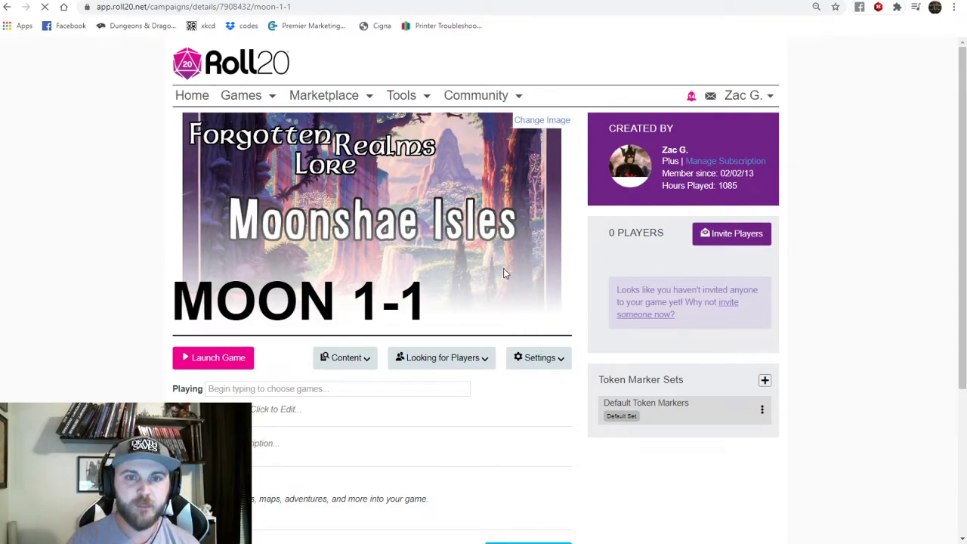
pyautogui.scroll(-1, 462, 275)
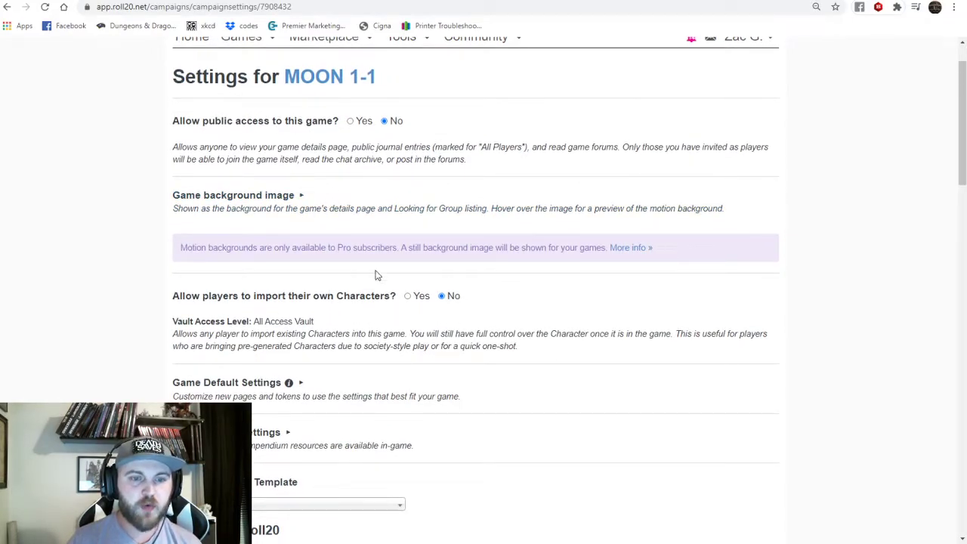
pyautogui.click(407, 297)
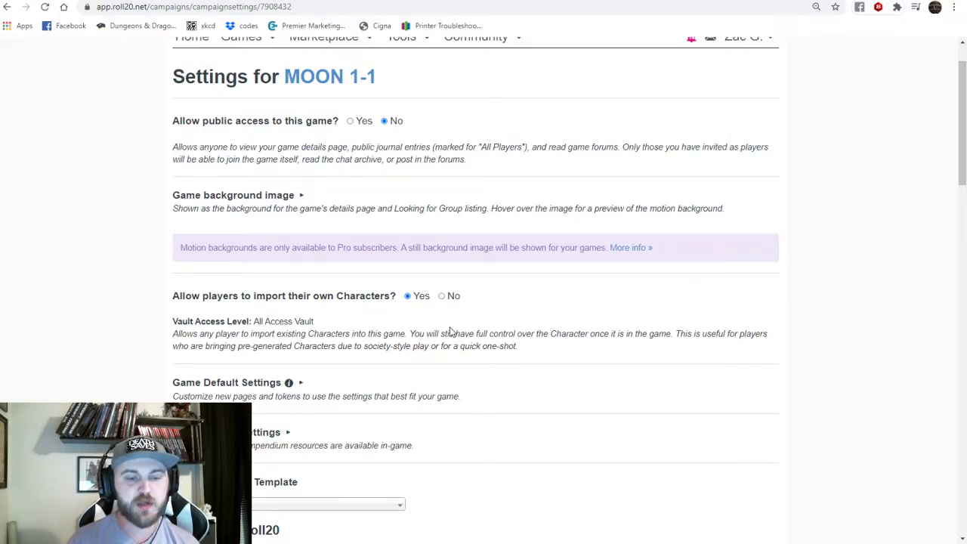
pyautogui.scroll(-2, 451, 332)
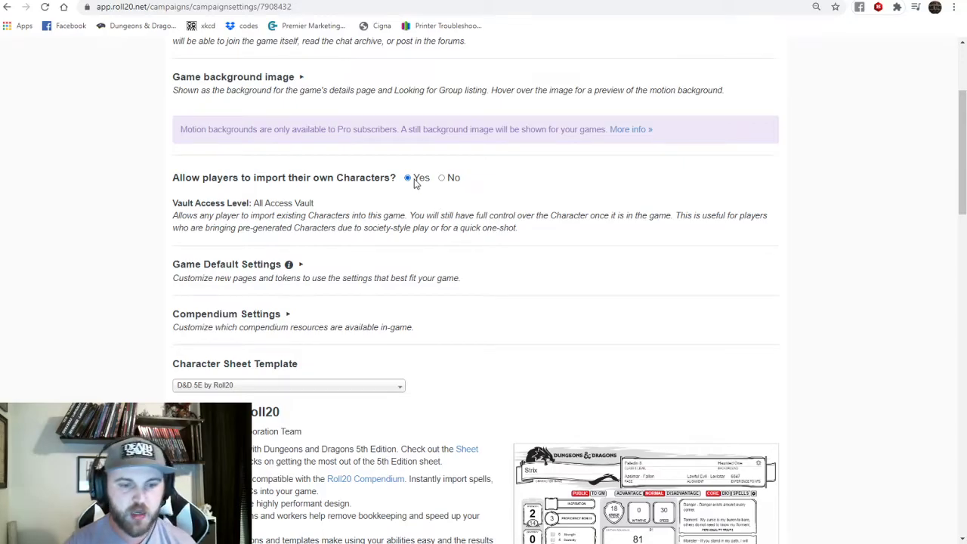
pyautogui.scroll(-15, 430, 216)
pyautogui.scroll(-3, 441, 262)
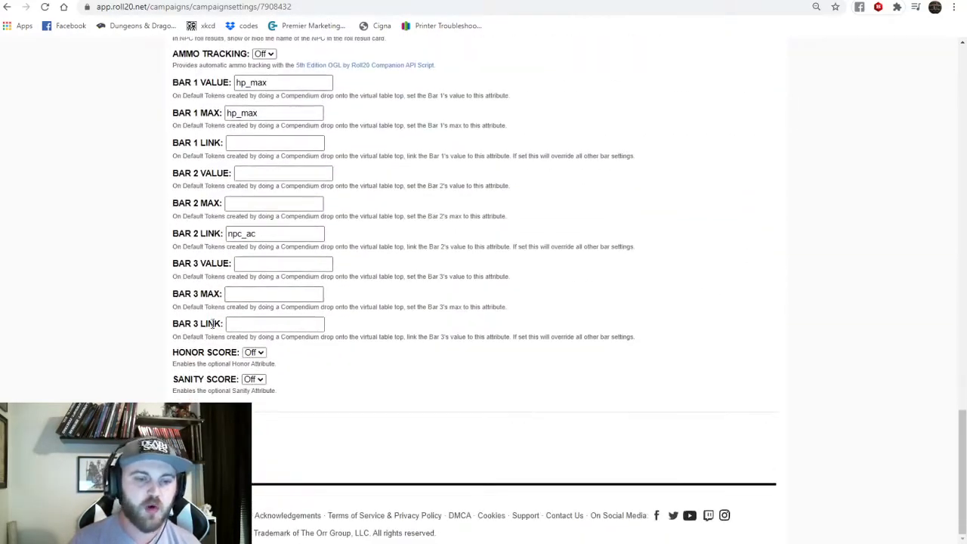
pyautogui.click(264, 434)
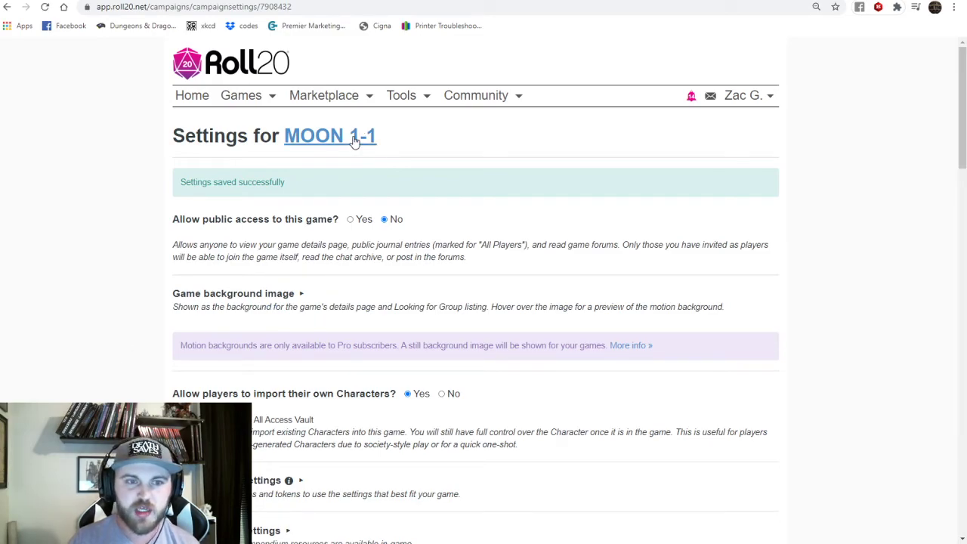
# Return to the MOON 1-1 details page and set the game being played to D&D 5E.
pyautogui.click(352, 149)
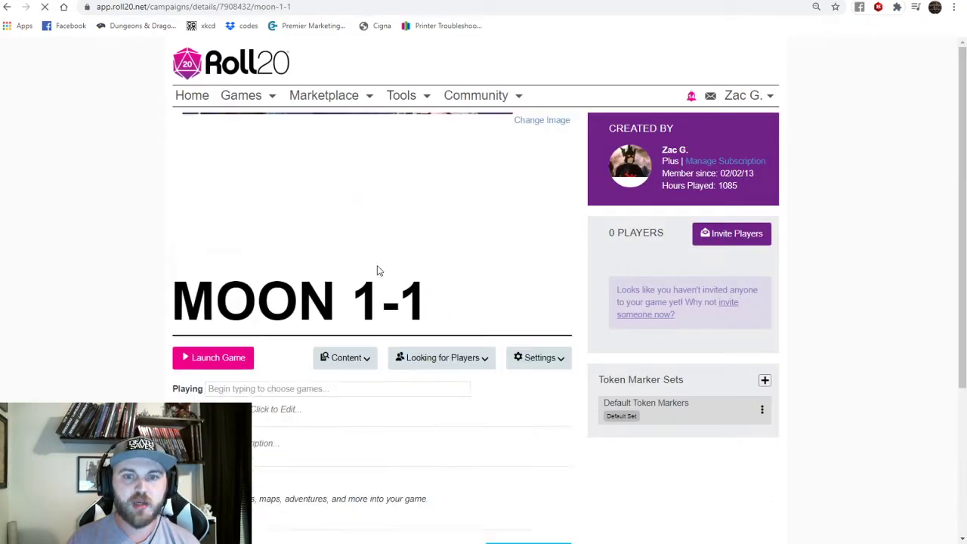
pyautogui.scroll(-1, 391, 386)
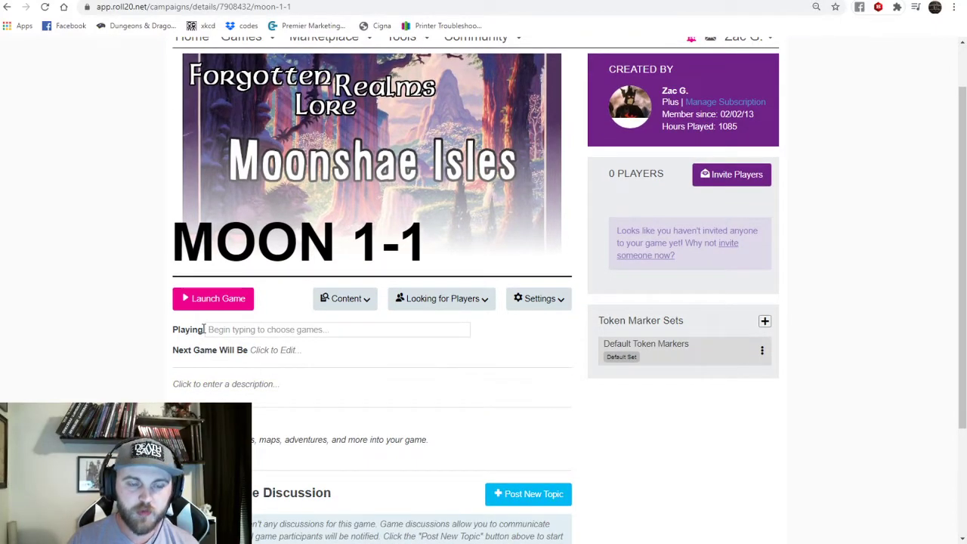
pyautogui.click(252, 329)
pyautogui.scroll(-10, 285, 370)
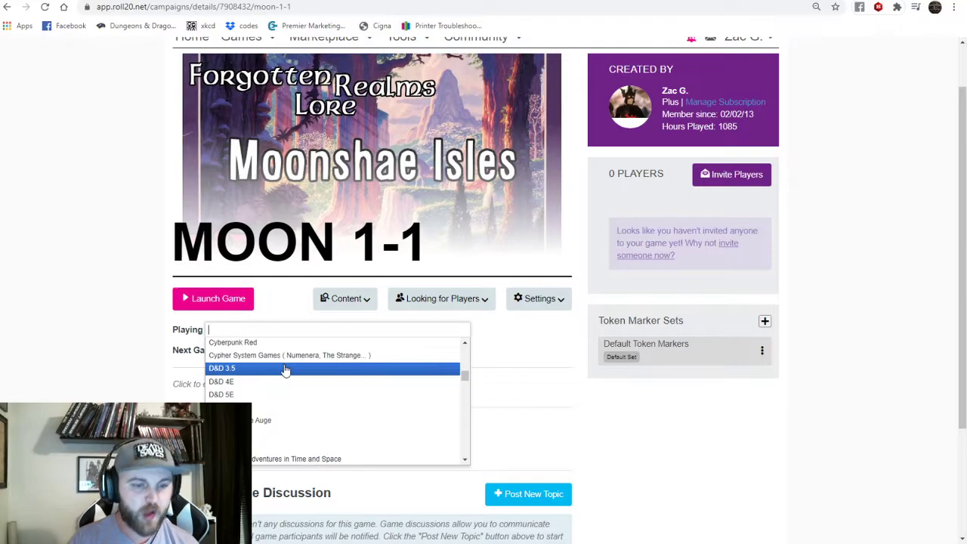
pyautogui.click(236, 395)
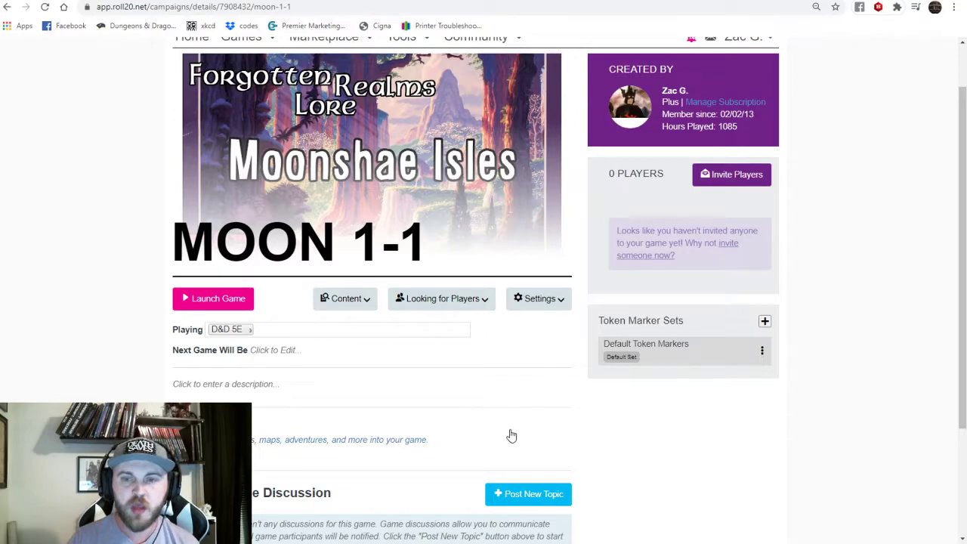
# View the player invitation options, select the game's share link text, and close the invitation dialog.
pyautogui.click(743, 181)
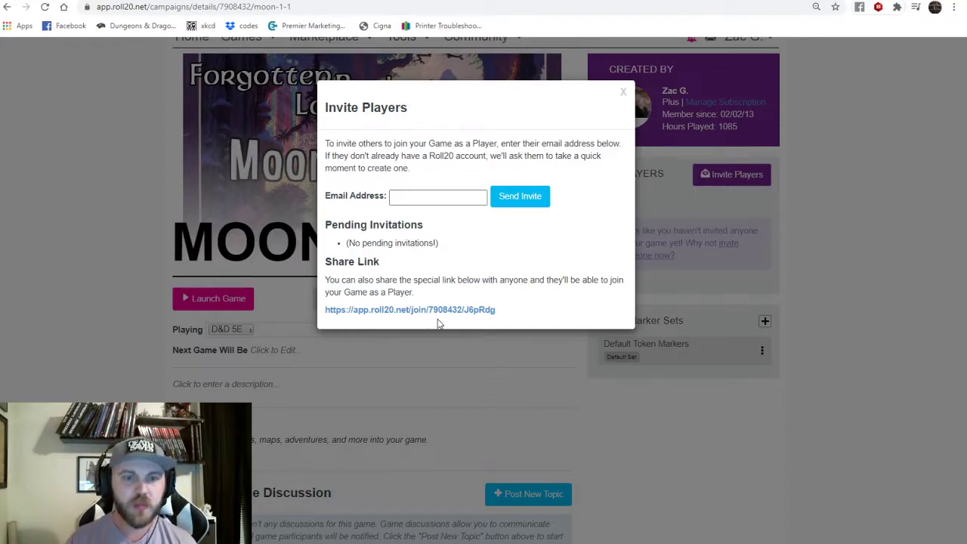
pyautogui.moveTo(507, 314); pyautogui.dragTo(325, 310)
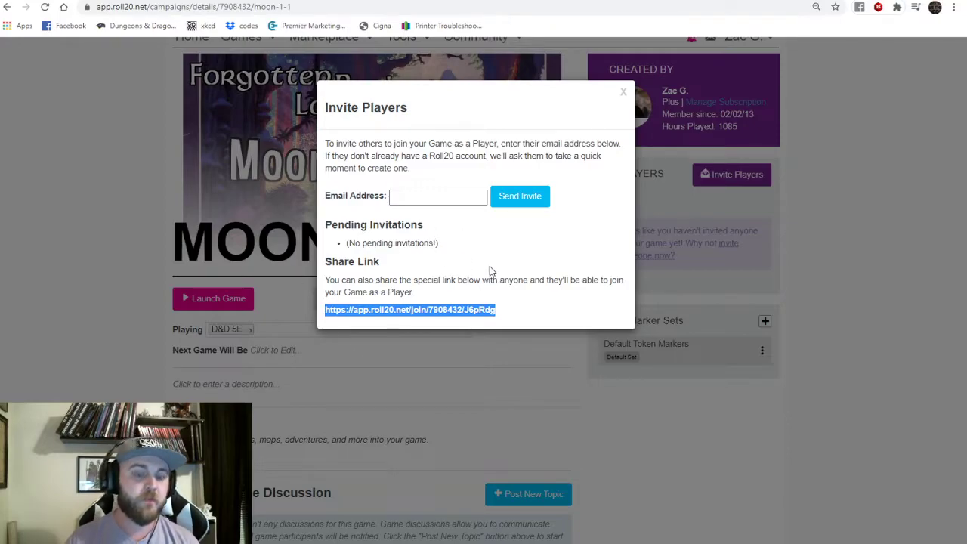
pyautogui.click(623, 91)
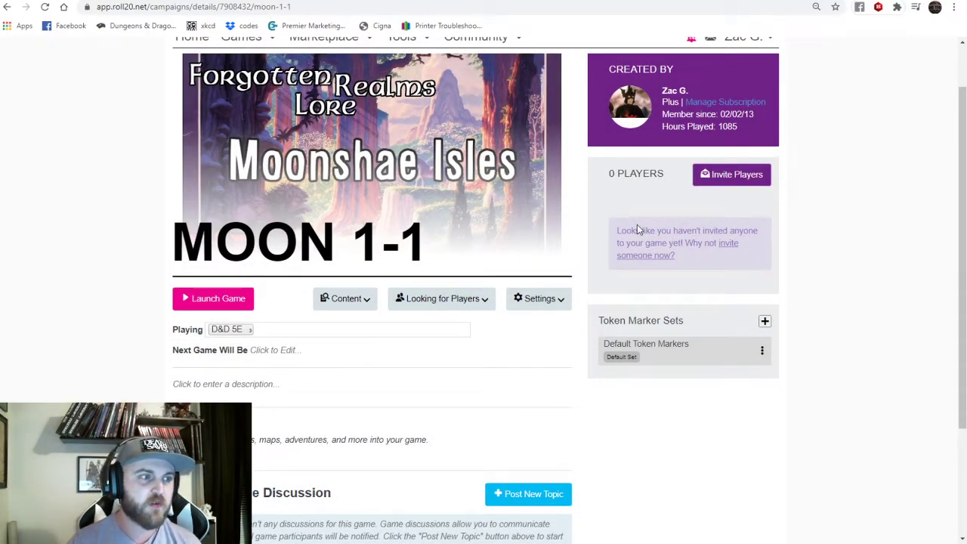
pyautogui.click(725, 176)
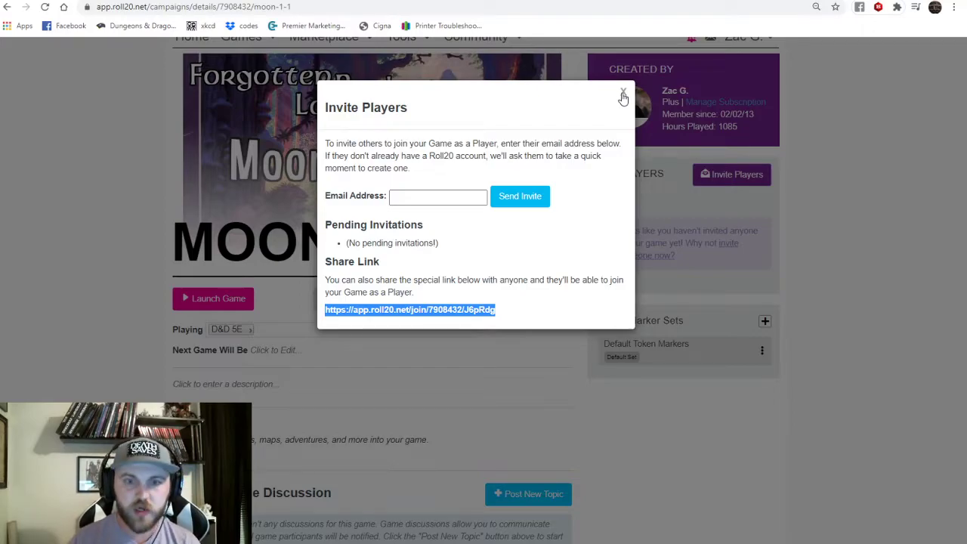
pyautogui.click(622, 95)
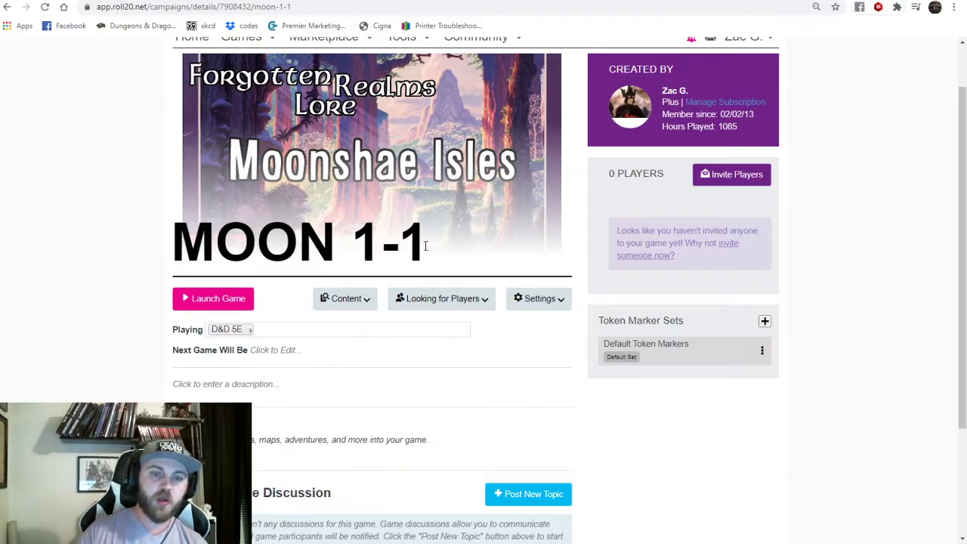
# Launch the MOON 1-1 game in the tabletop editor and bring its blank map page into view.
pyautogui.click(237, 300)
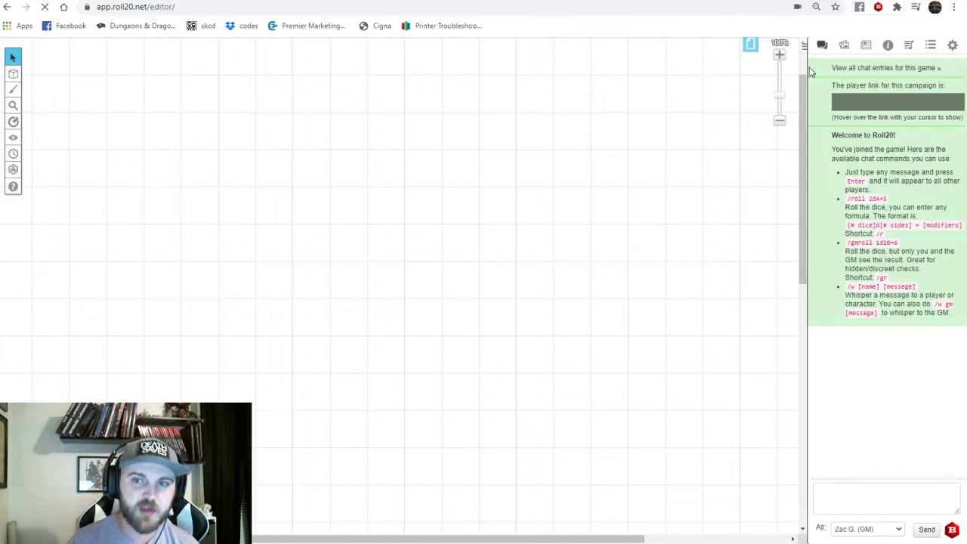
pyautogui.moveTo(780, 96); pyautogui.dragTo(774, 103)
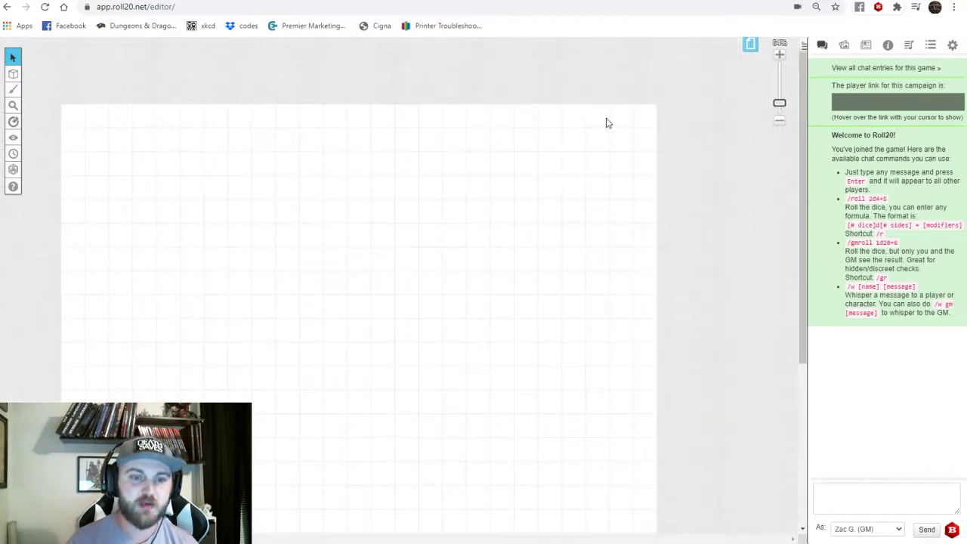
# Open the in-game settings and set the player video/avatar size to Names only.
pyautogui.scroll(-1, 551, 121)
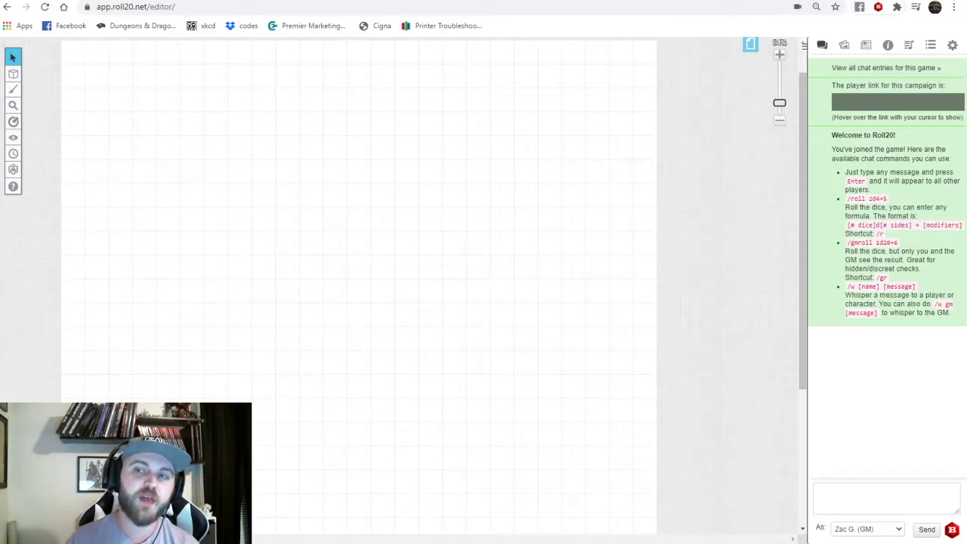
pyautogui.click(954, 47)
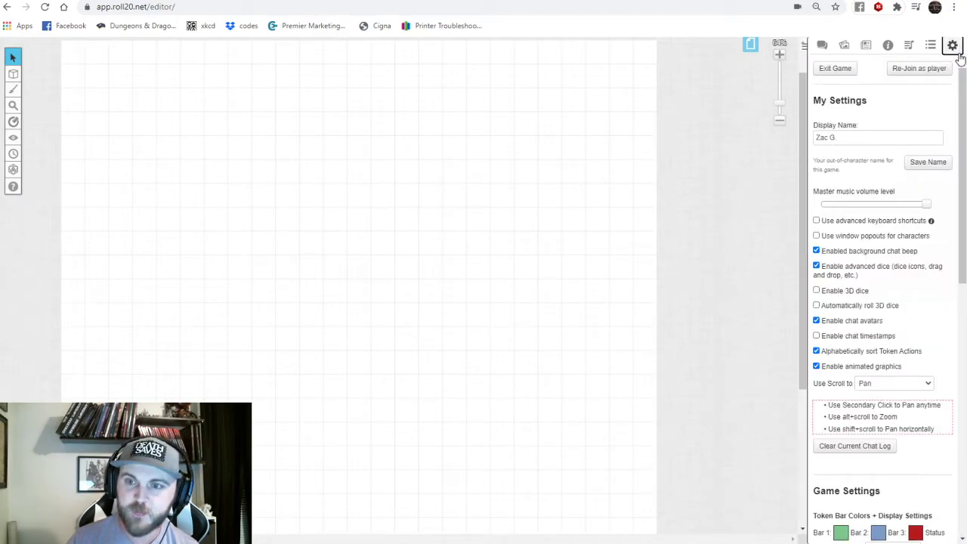
pyautogui.scroll(-1, 889, 128)
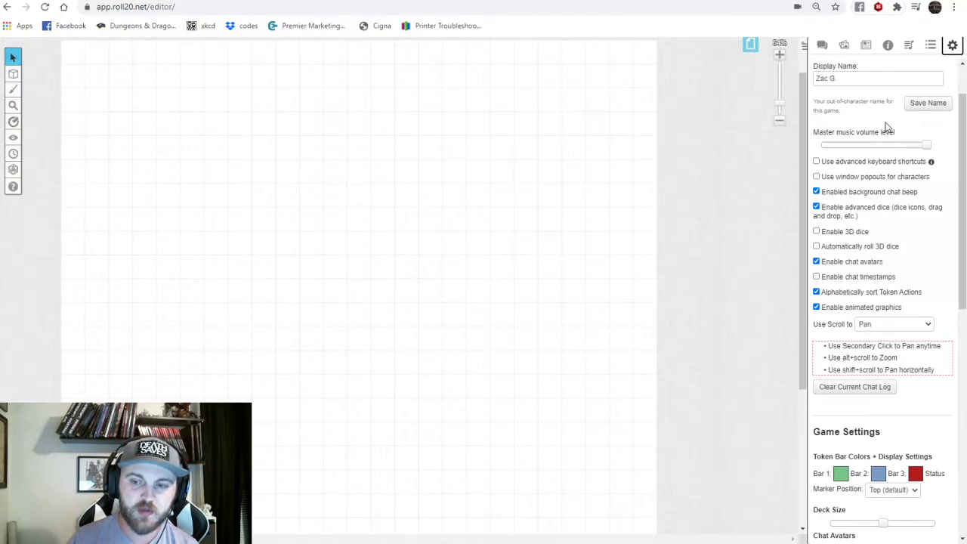
pyautogui.scroll(-3, 886, 127)
pyautogui.scroll(-1, 881, 122)
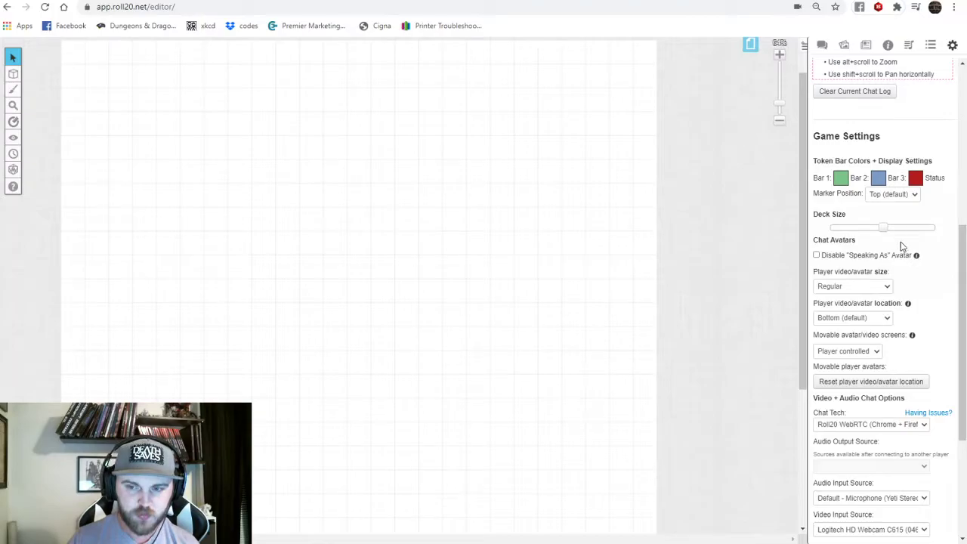
pyautogui.click(873, 326)
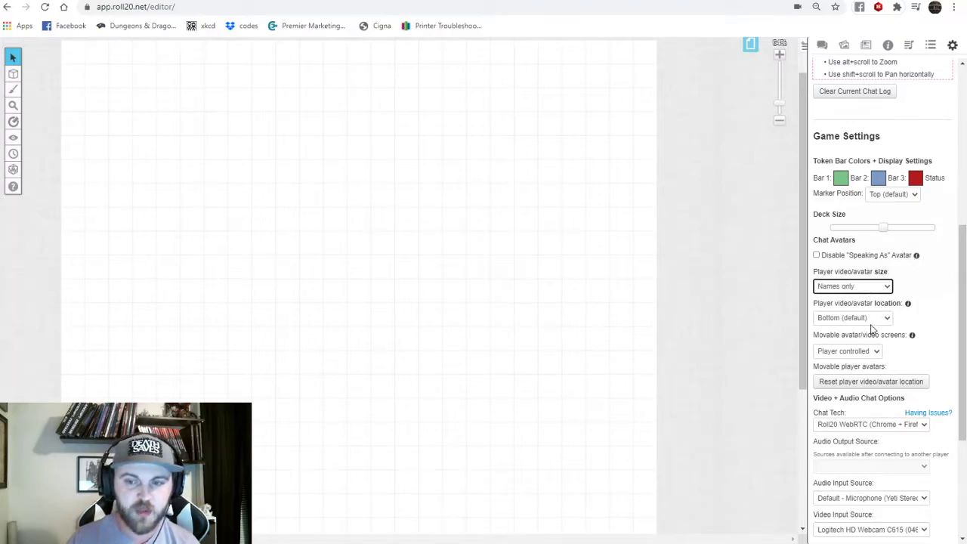
# Try the Large player video/avatar size and restore it to Names only.
pyautogui.click(854, 290)
pyautogui.click(843, 303)
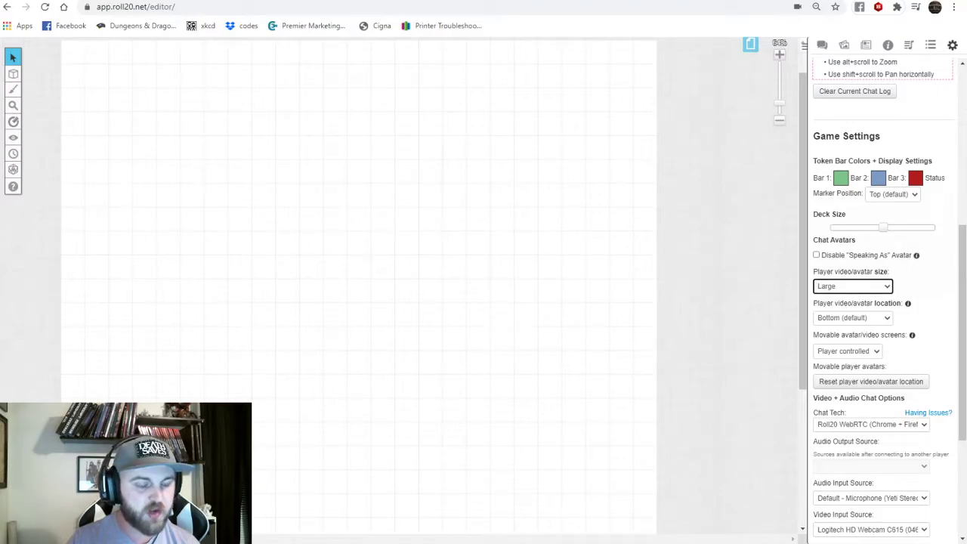
pyautogui.click(860, 285)
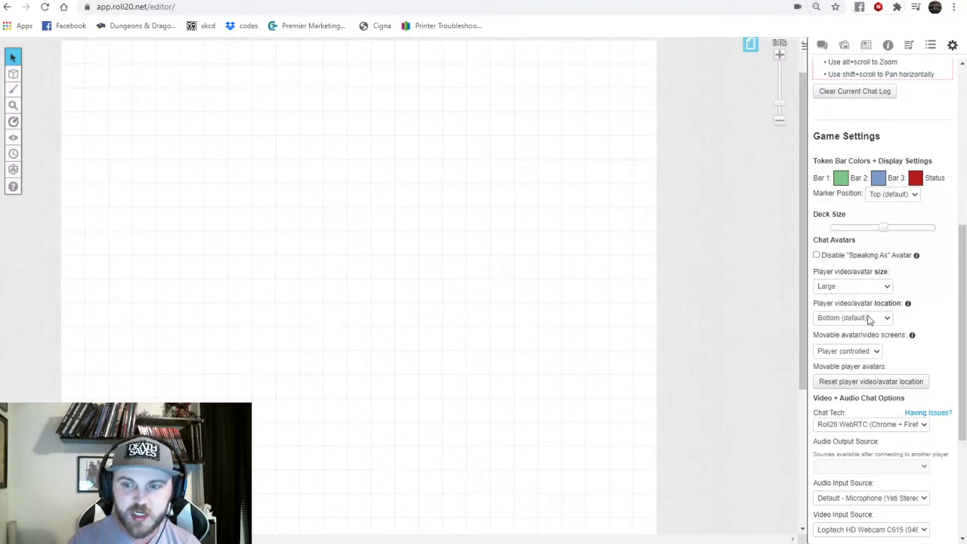
pyautogui.click(868, 330)
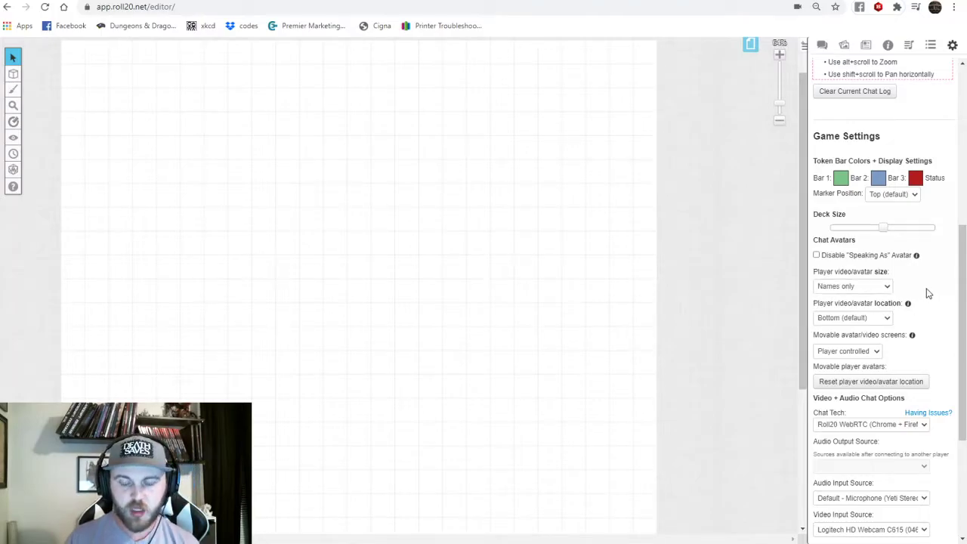
# Review the Video + Audio Chat Options in the game settings, including the chat technology choice.
pyautogui.scroll(-1, 918, 303)
pyautogui.scroll(-1, 916, 302)
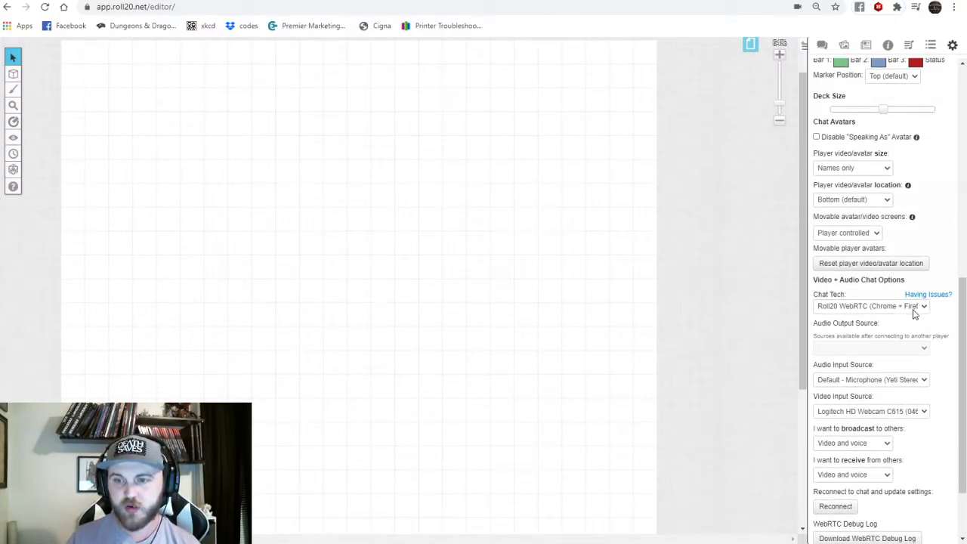
pyautogui.moveTo(819, 280); pyautogui.dragTo(916, 286)
pyautogui.click(911, 286)
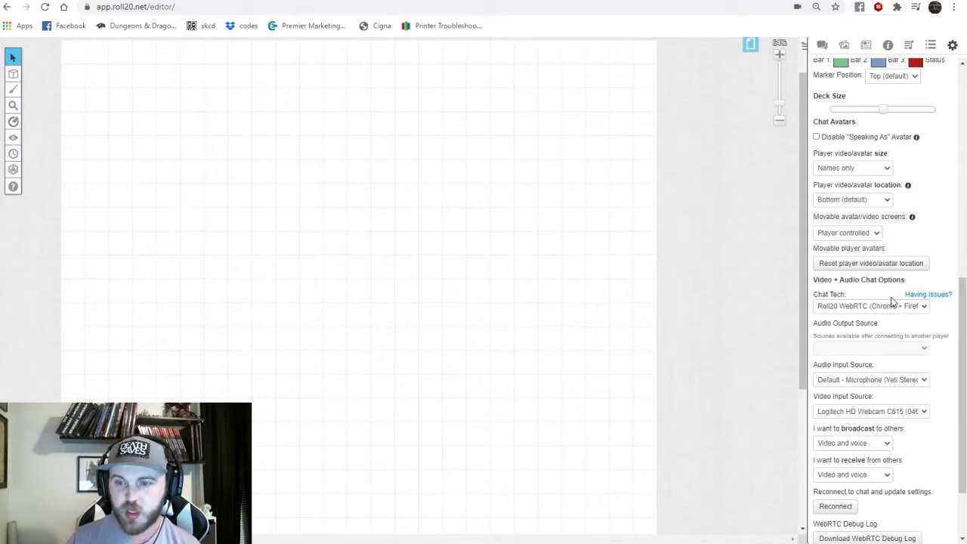
pyautogui.click(870, 337)
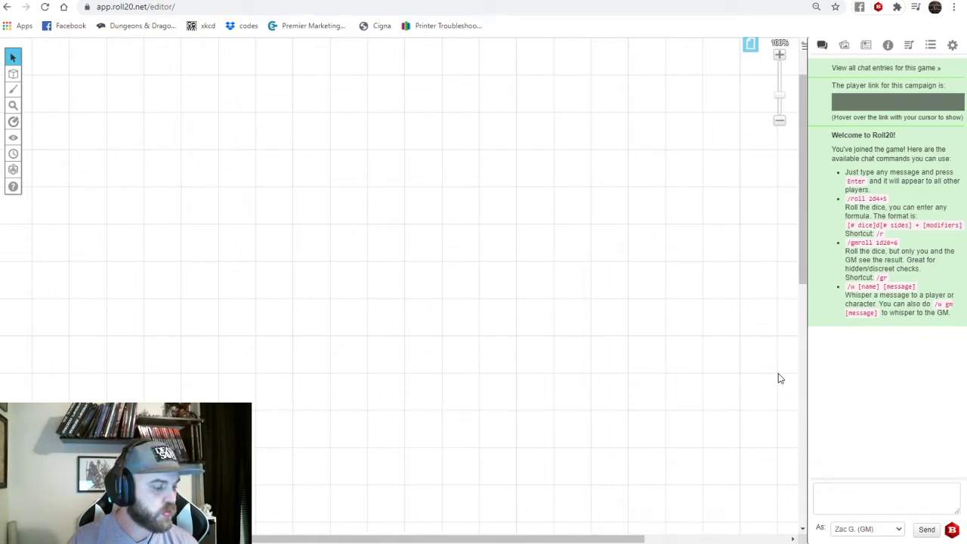
# Zoom out the map page, glance at the art library, and return to the chat's message field.
pyautogui.click(779, 95)
pyautogui.moveTo(779, 95)
pyautogui.mouseDown()
pyautogui.moveTo(785, 85)
pyautogui.moveTo(781, 102)
pyautogui.mouseUp()
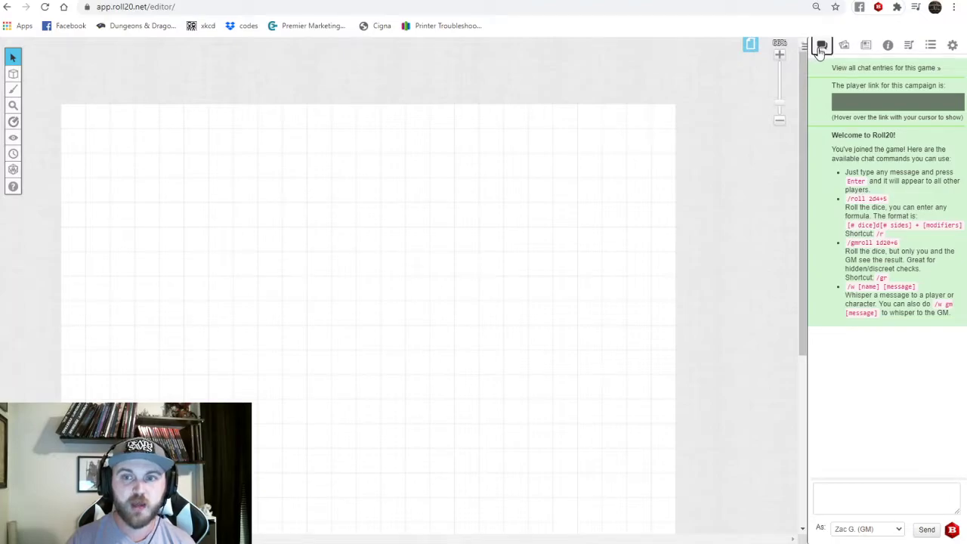
pyautogui.click(845, 44)
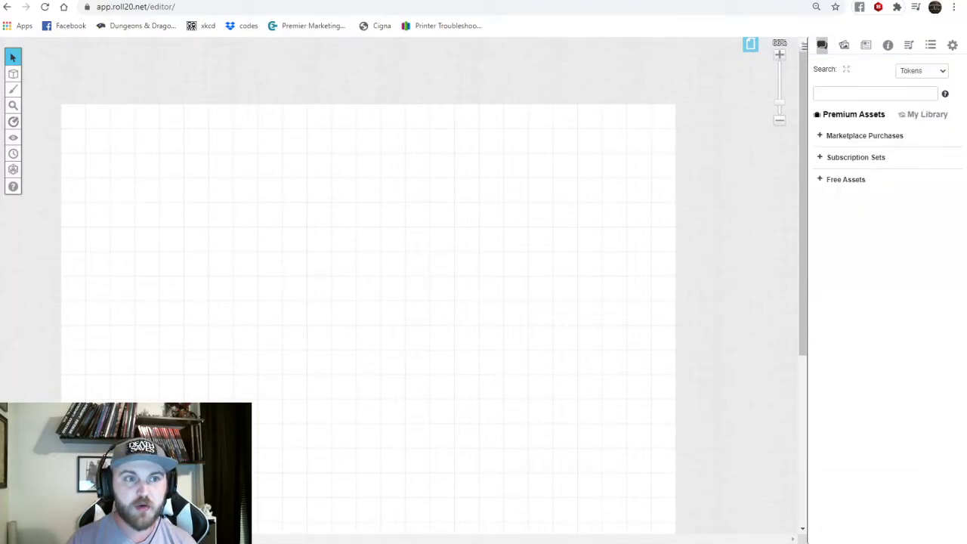
pyautogui.click(823, 45)
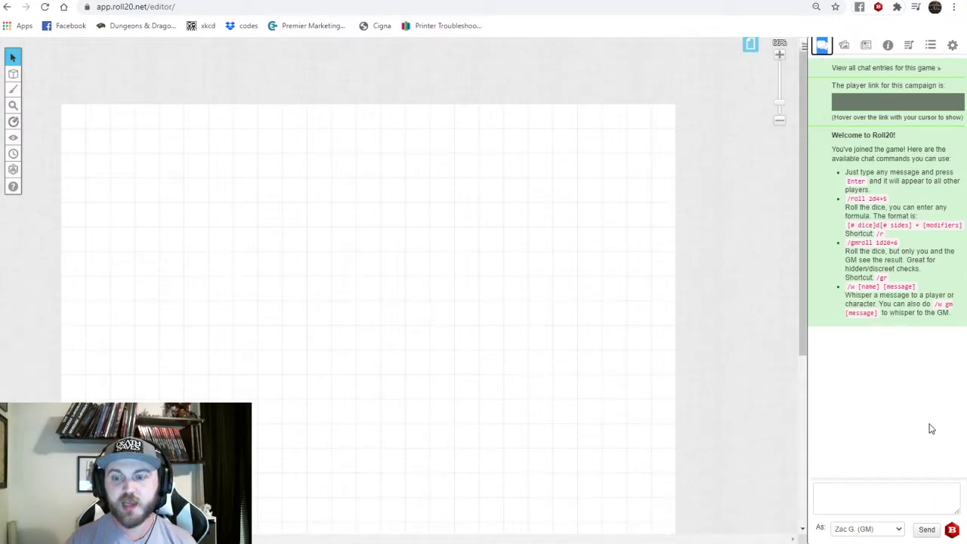
pyautogui.click(922, 504)
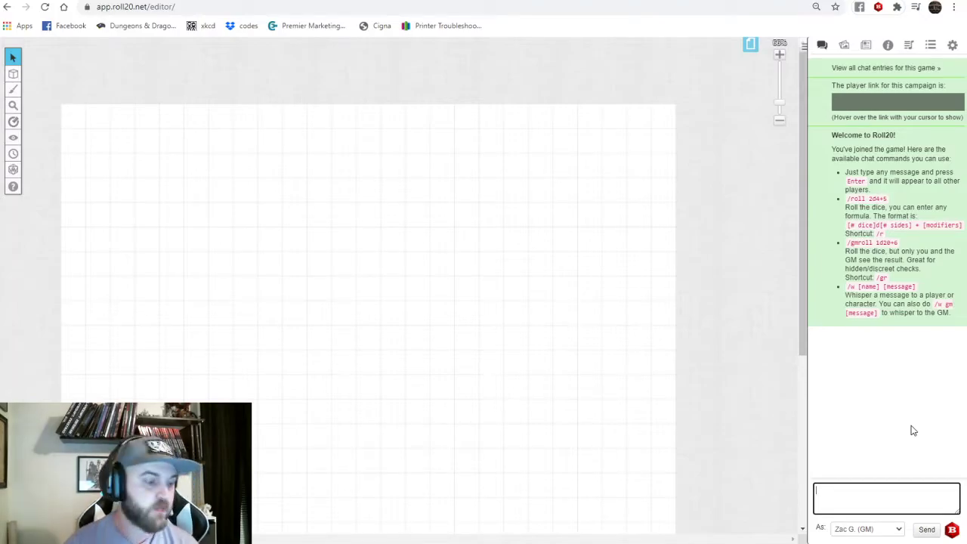
# Show the game's page overview and create three new pages next to the Start page.
pyautogui.click(752, 46)
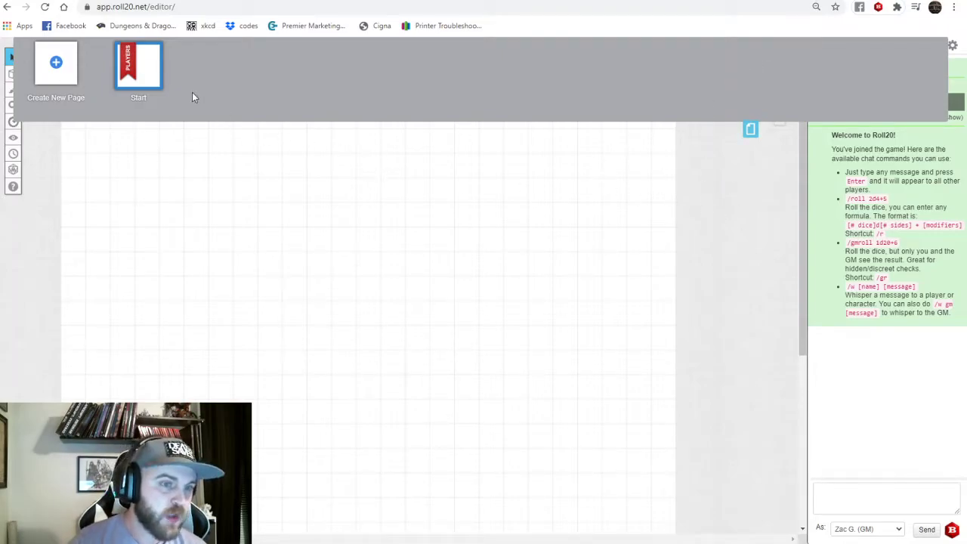
pyautogui.click(58, 76)
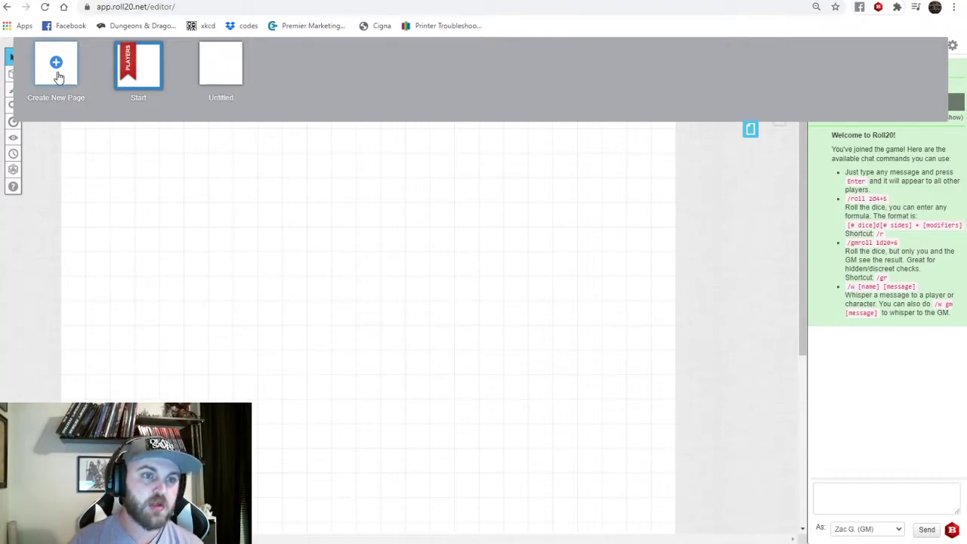
pyautogui.click(58, 77)
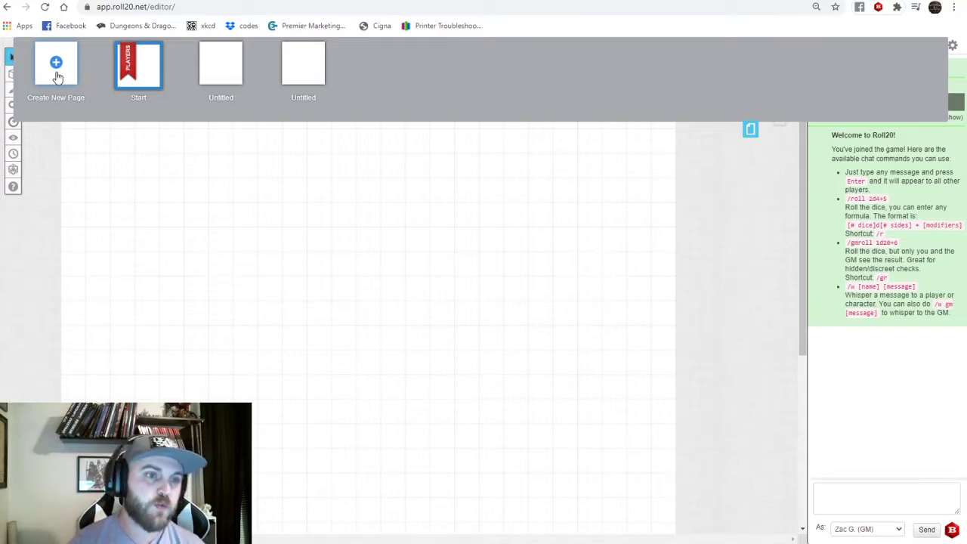
pyautogui.click(58, 77)
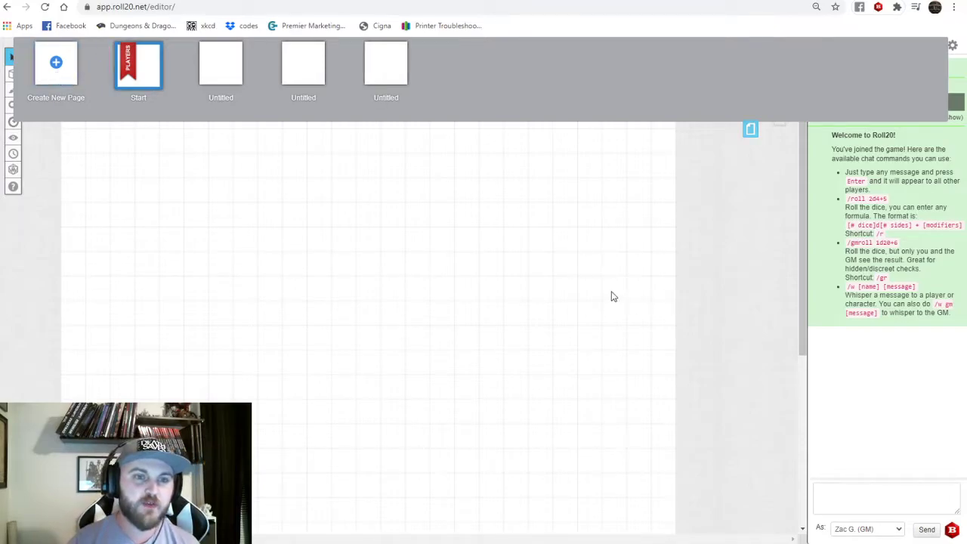
# Examine the Start page's players ribbon and the page controls of the new pages, and close the page overview.
pyautogui.moveTo(140, 96)
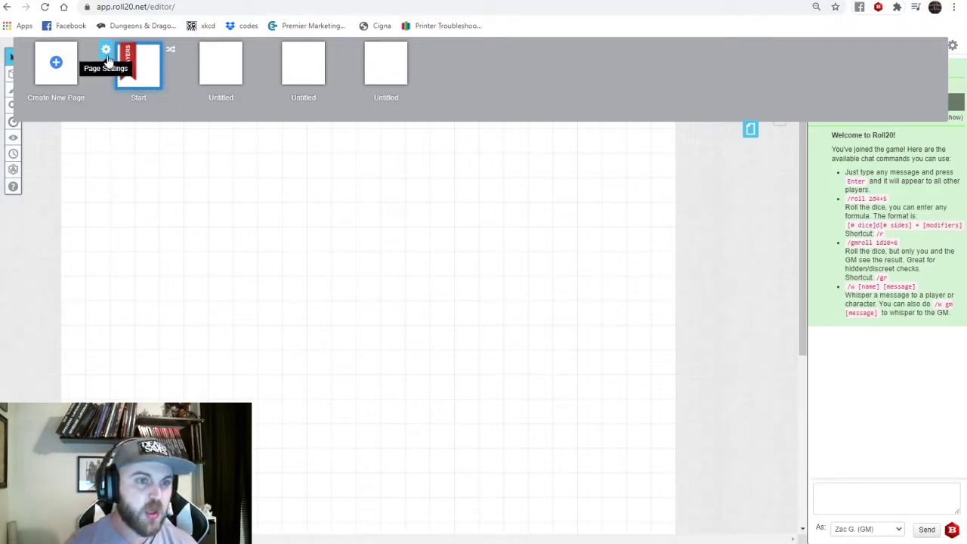
pyautogui.moveTo(133, 69)
pyautogui.mouseDown()
pyautogui.moveTo(375, 65)
pyautogui.moveTo(280, 72)
pyautogui.moveTo(294, 65)
pyautogui.moveTo(206, 60)
pyautogui.moveTo(215, 69)
pyautogui.moveTo(148, 67)
pyautogui.moveTo(127, 77)
pyautogui.mouseUp()
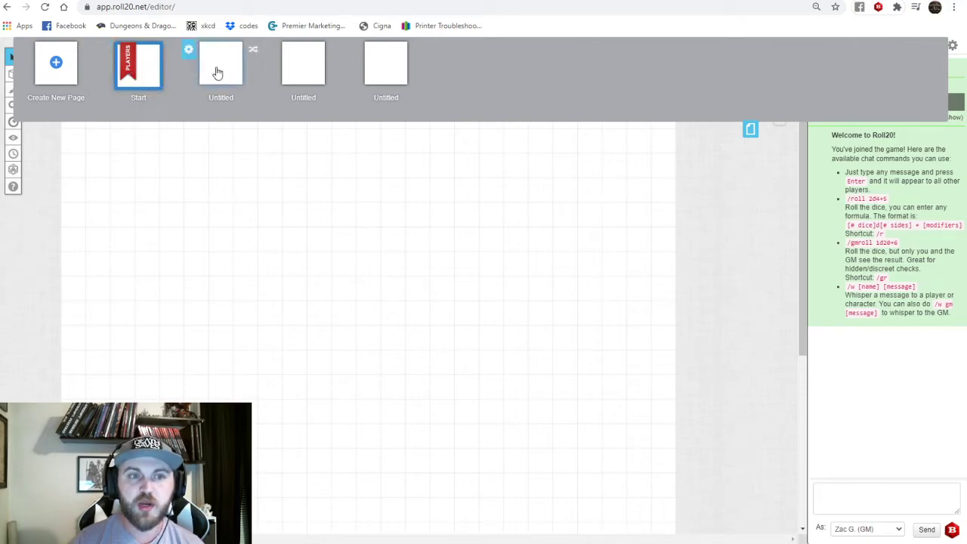
pyautogui.moveTo(231, 89)
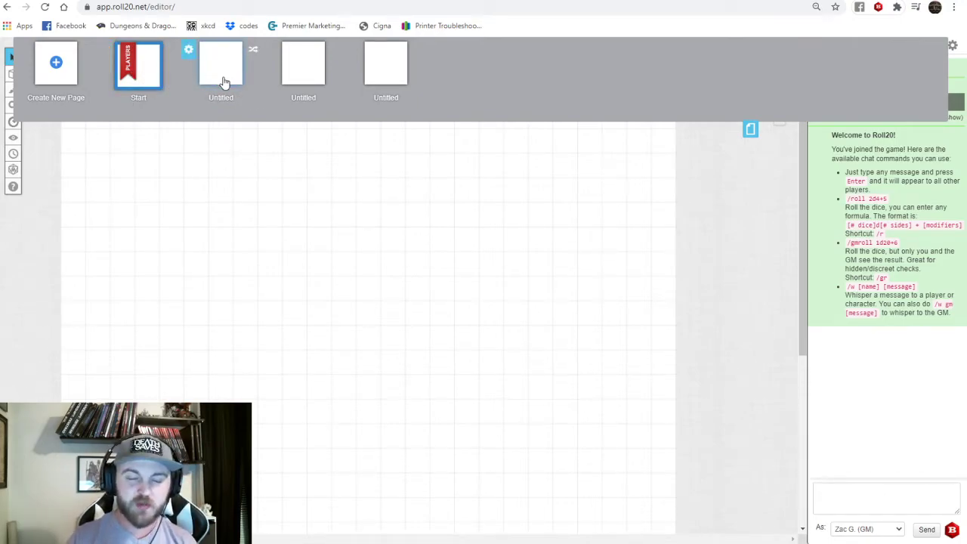
pyautogui.moveTo(163, 83)
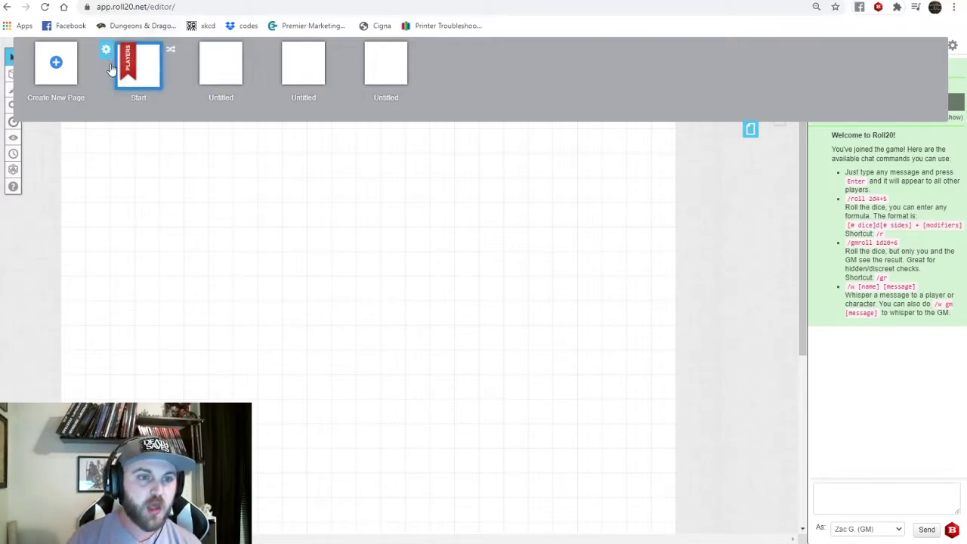
pyautogui.click(752, 133)
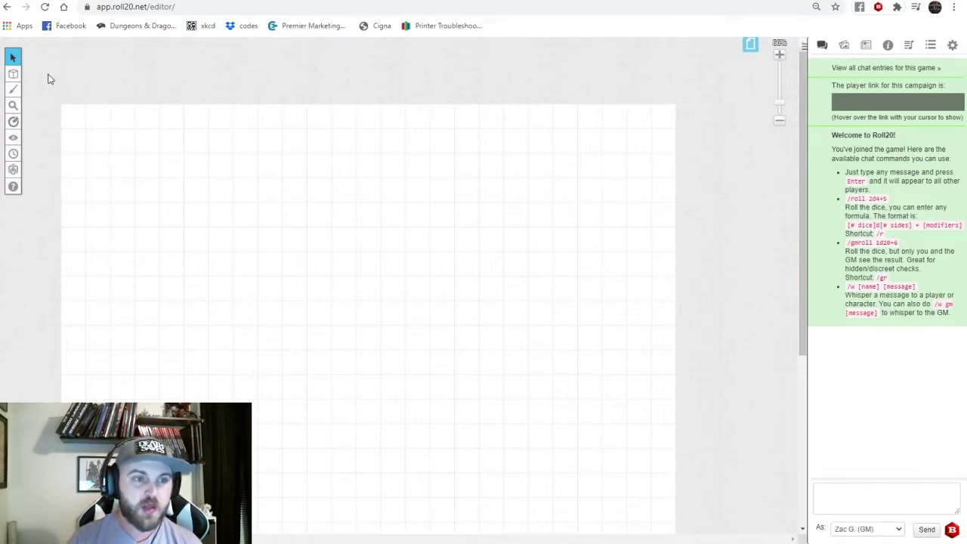
pyautogui.moveTo(22, 81)
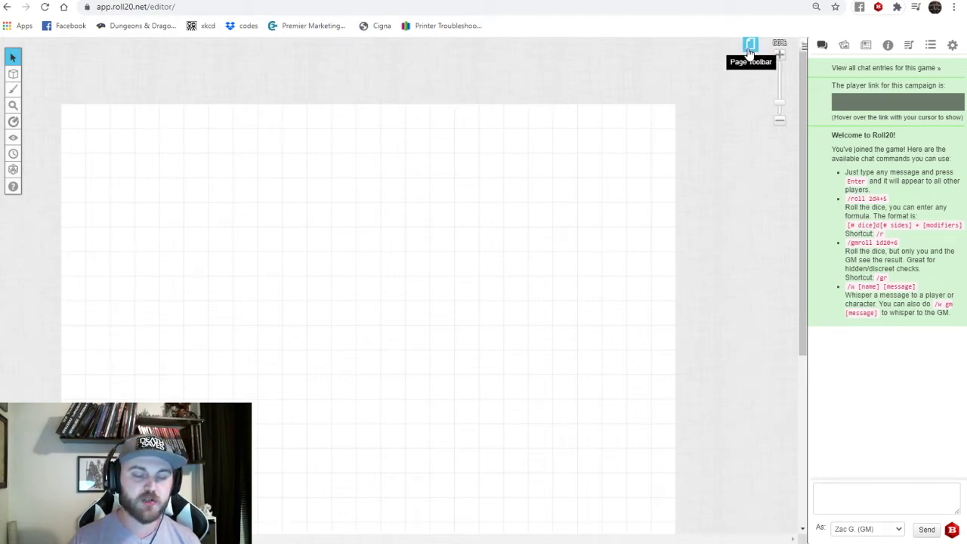
pyautogui.scroll(-1, 704, 57)
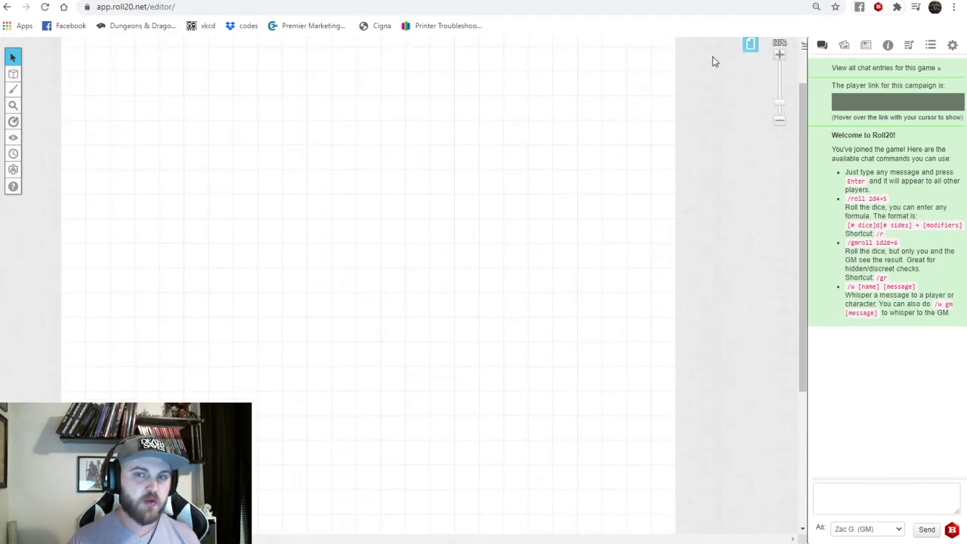
pyautogui.scroll(1, 713, 61)
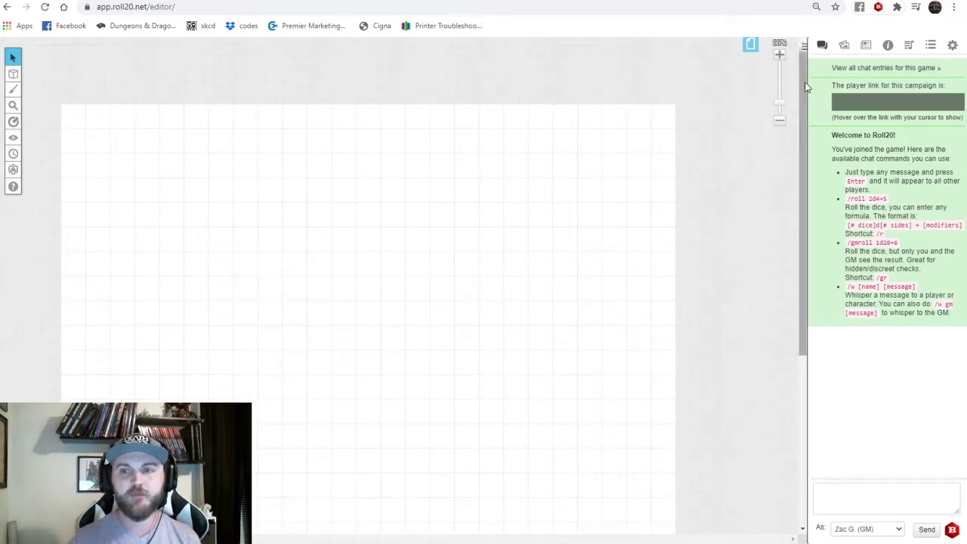
# Search the art library's tokens for "field".
pyautogui.click(844, 47)
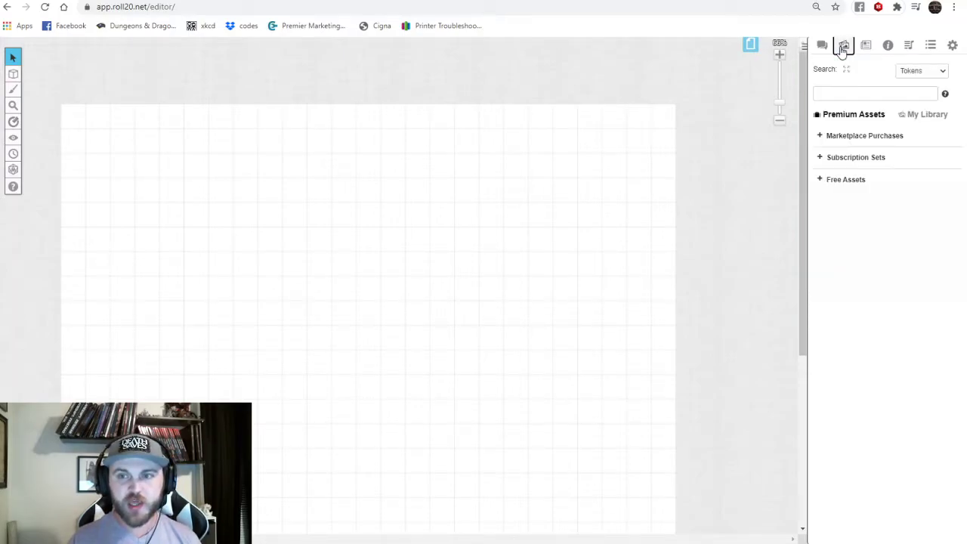
pyautogui.click(854, 90)
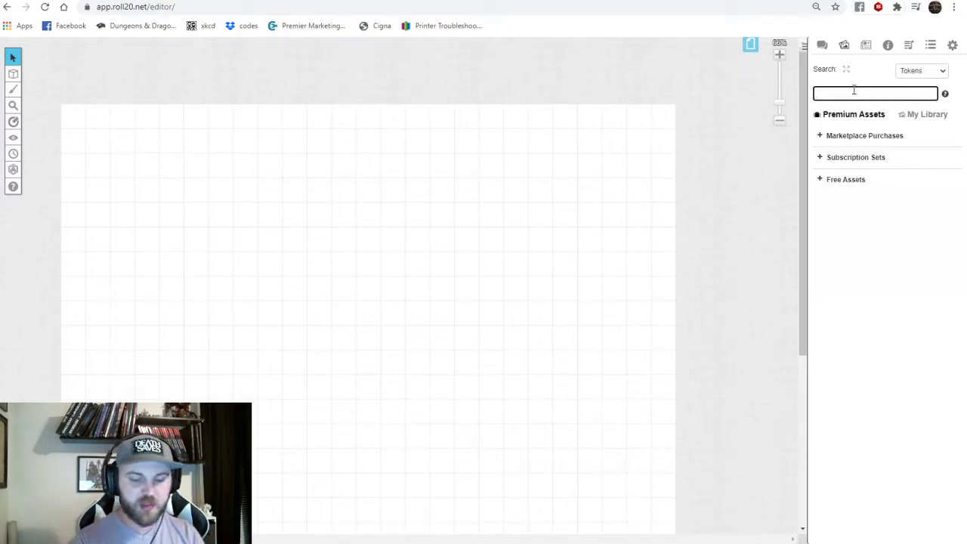
pyautogui.write('field')
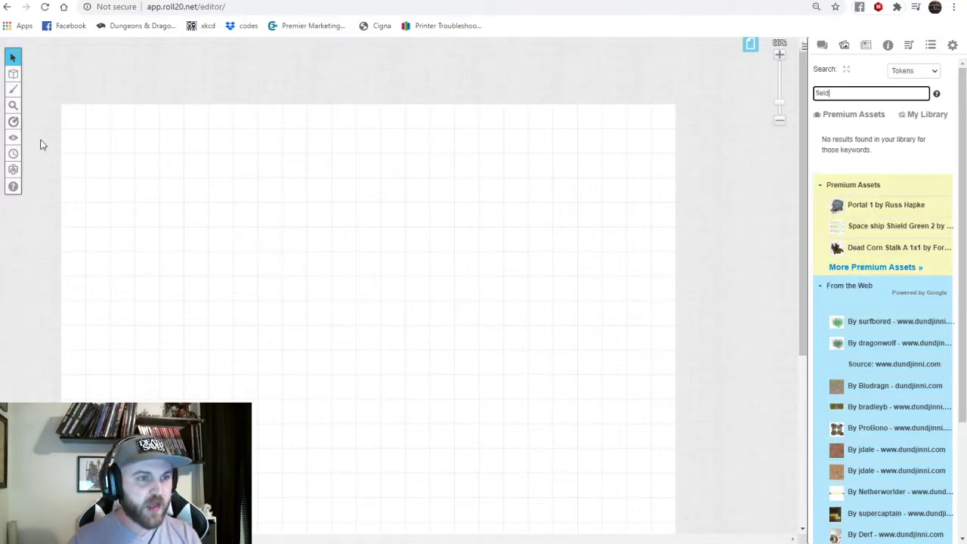
# Switch to the Map & Background layer and place the light-brown ground texture by jdale in the page's upper-left area.
pyautogui.moveTo(13, 74)
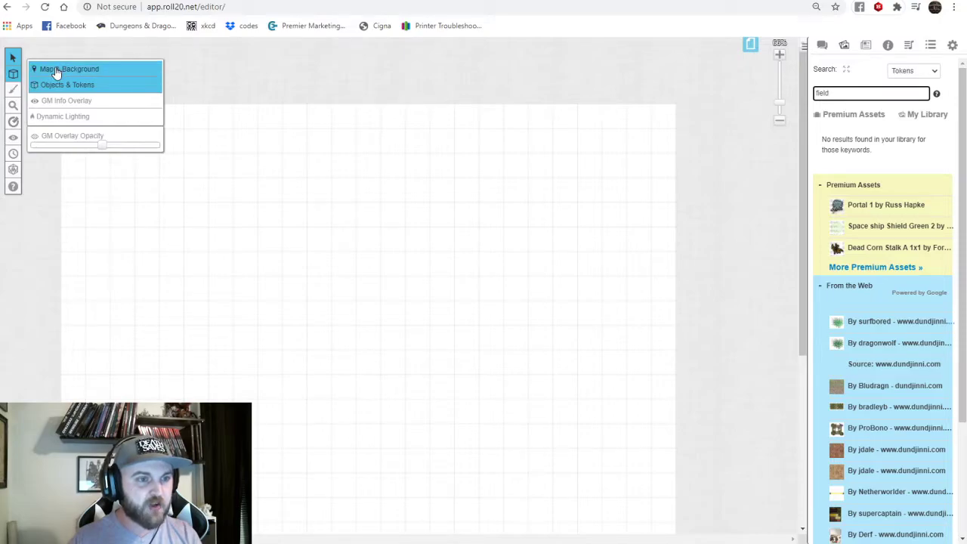
pyautogui.click(56, 72)
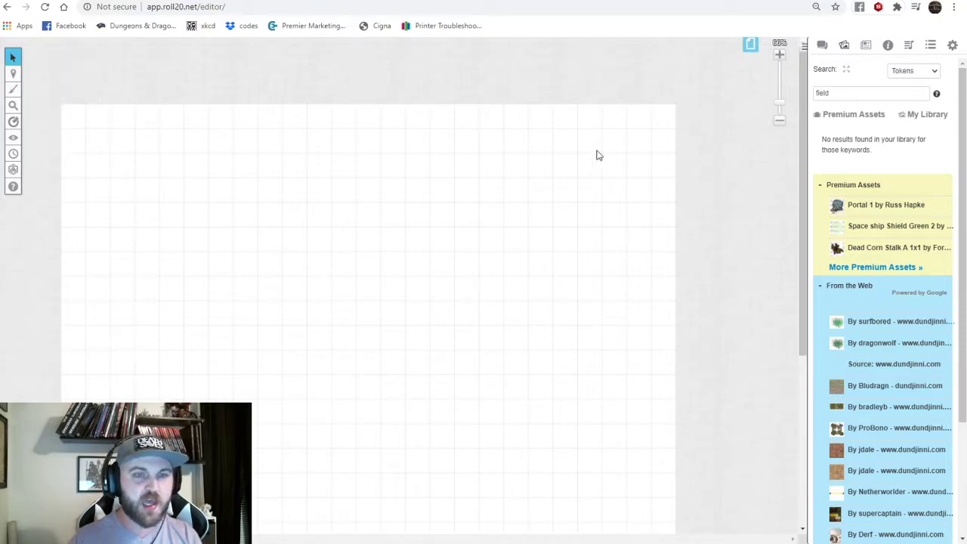
pyautogui.moveTo(837, 478); pyautogui.dragTo(209, 143)
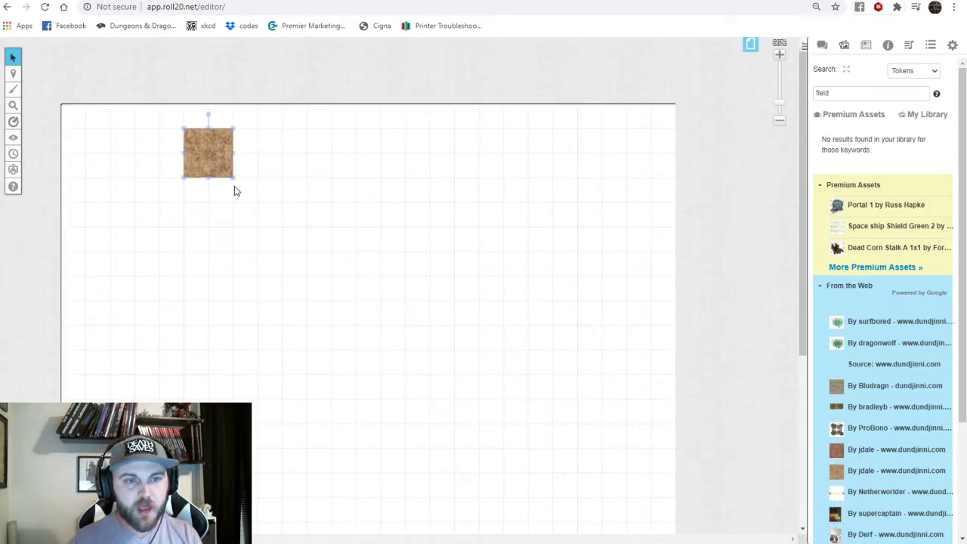
# Enlarge the ground texture to about 7 by 7 grid squares, move it against the page's top edge, and deselect it.
pyautogui.moveTo(233, 180); pyautogui.dragTo(361, 315)
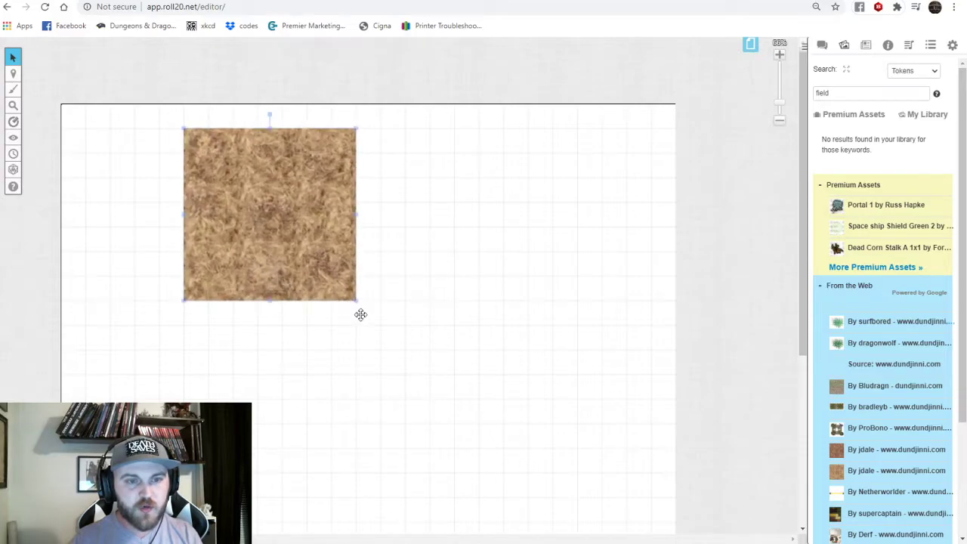
pyautogui.moveTo(316, 257); pyautogui.dragTo(292, 233)
pyautogui.click(385, 235)
pyautogui.click(329, 235)
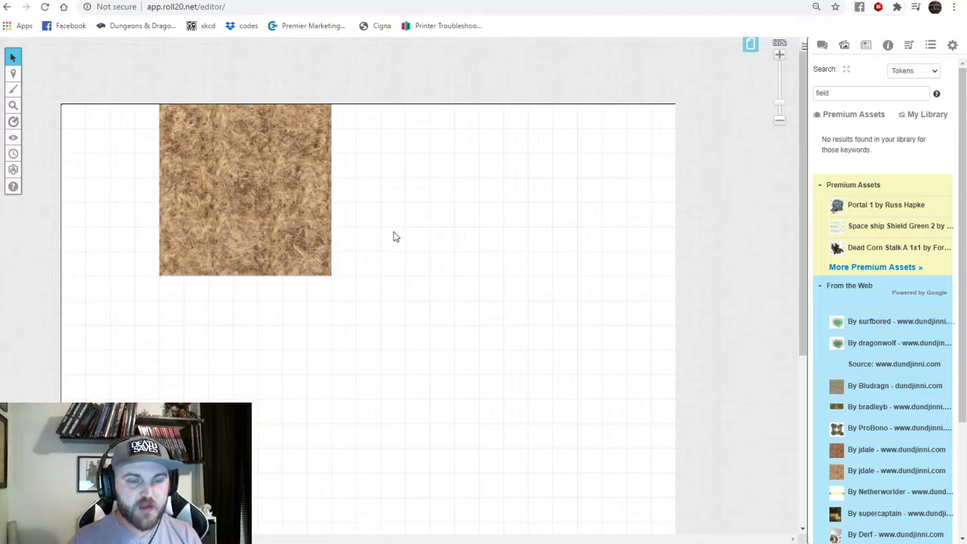
# Duplicate the ground texture three times and arrange the copies edge to edge into a 2 by 2 block of about 14 by 14 squares.
pyautogui.hotkey('ctrl', 'c')
pyautogui.hotkey('ctrl', 'v')
pyautogui.moveTo(394, 250); pyautogui.dragTo(425, 210)
pyautogui.hotkey('ctrl', 'v')
pyautogui.moveTo(255, 374); pyautogui.dragTo(262, 344)
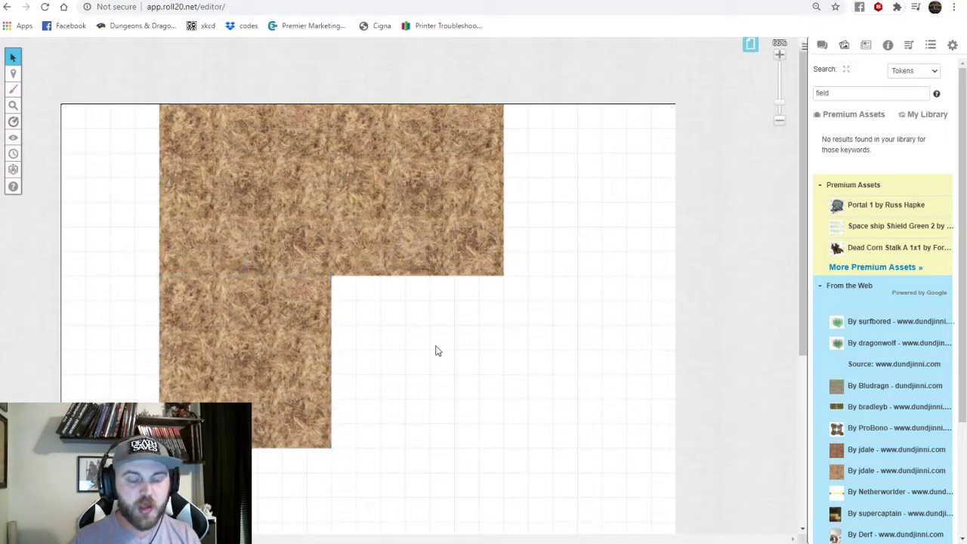
pyautogui.hotkey('ctrl', 'v')
pyautogui.moveTo(435, 346); pyautogui.dragTo(403, 364)
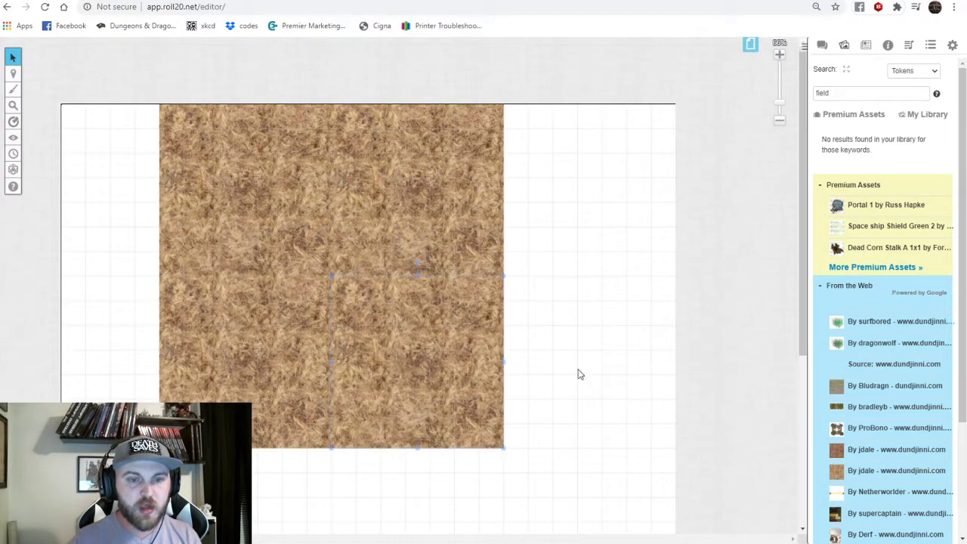
pyautogui.scroll(-1, 586, 408)
pyautogui.scroll(1, 578, 420)
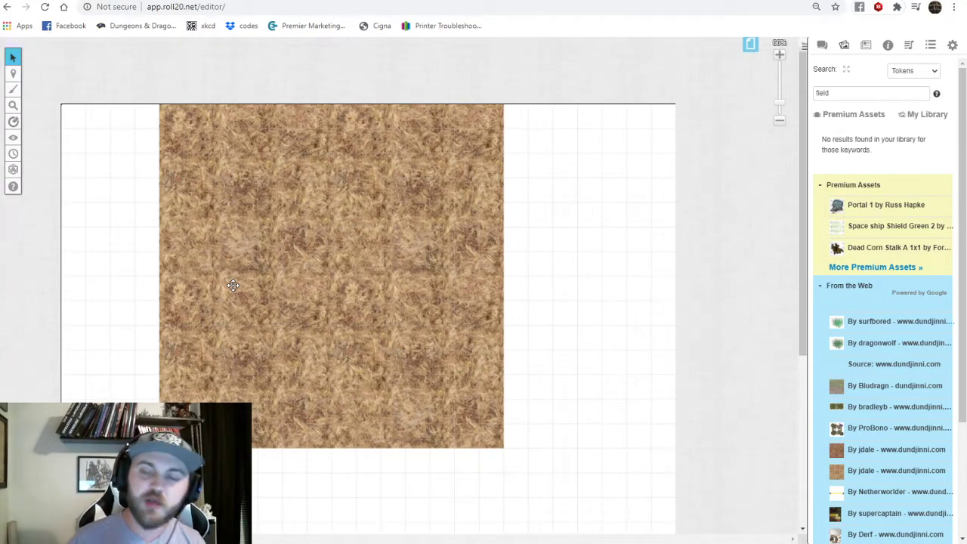
# Search the tokens for "rock" and place the reddish rock by lordcallubonn on the ground's right half, enlarged to about twice its size.
pyautogui.doubleClick(841, 99)
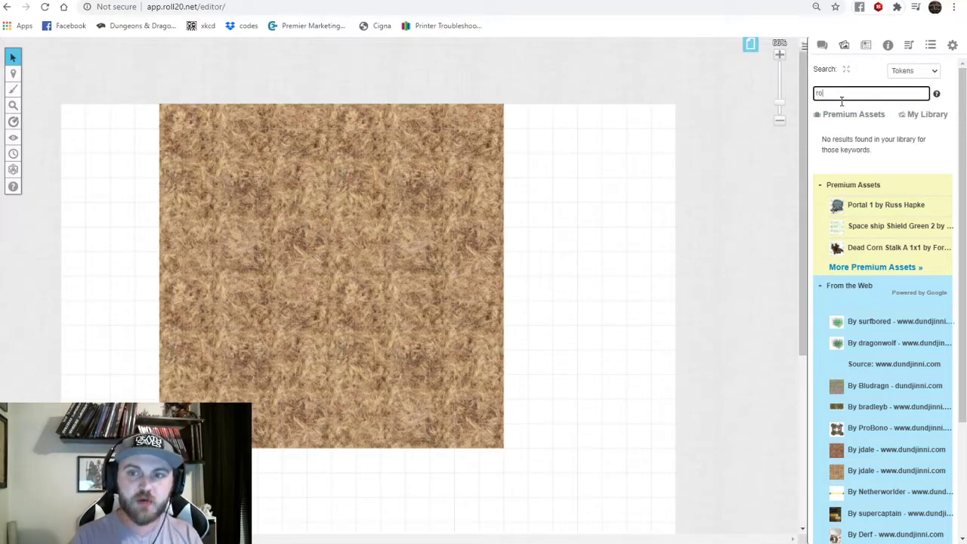
pyautogui.press('Return')
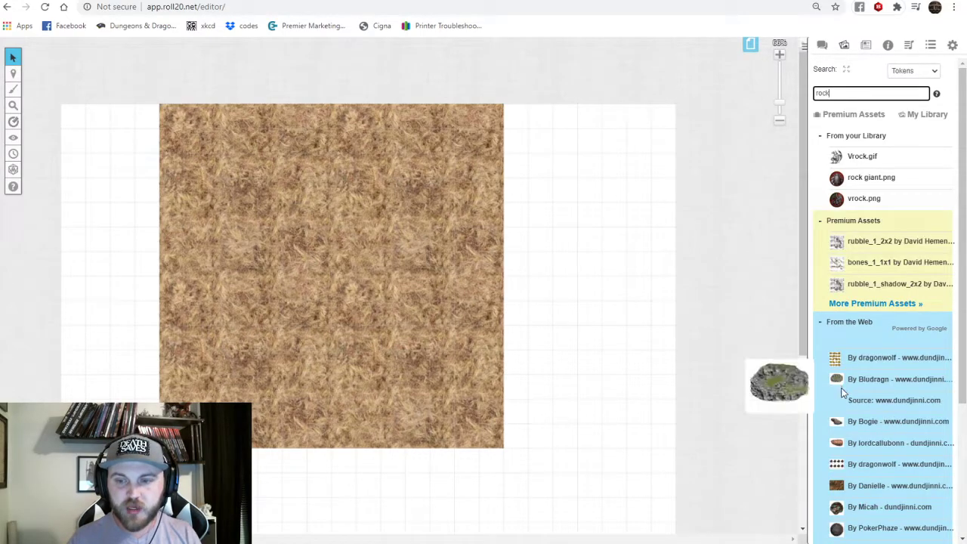
pyautogui.moveTo(838, 447); pyautogui.dragTo(357, 218)
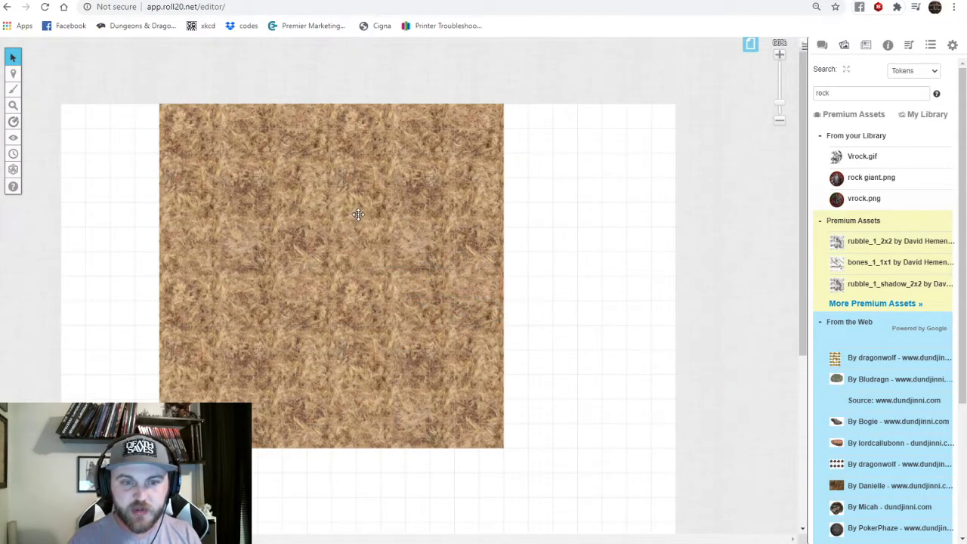
pyautogui.click(371, 222)
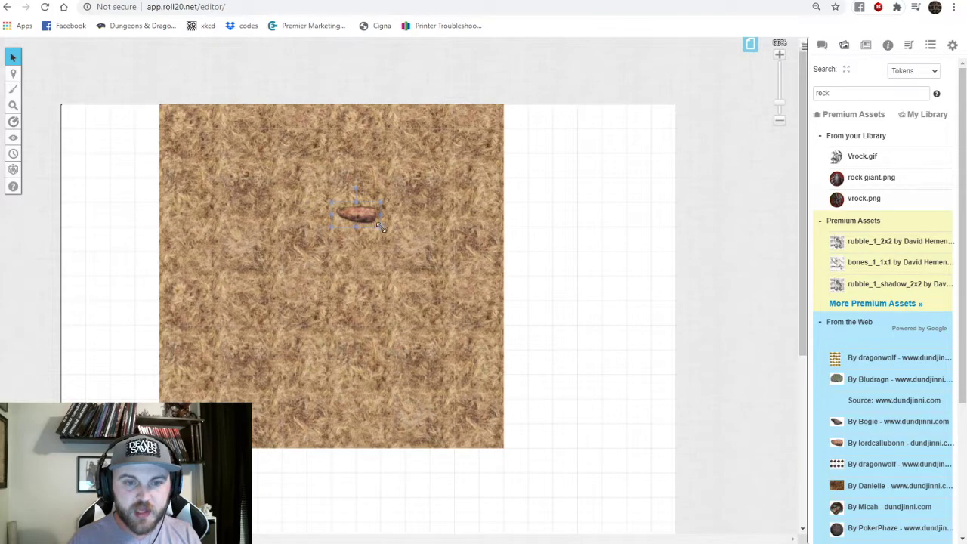
pyautogui.moveTo(381, 227); pyautogui.dragTo(459, 253)
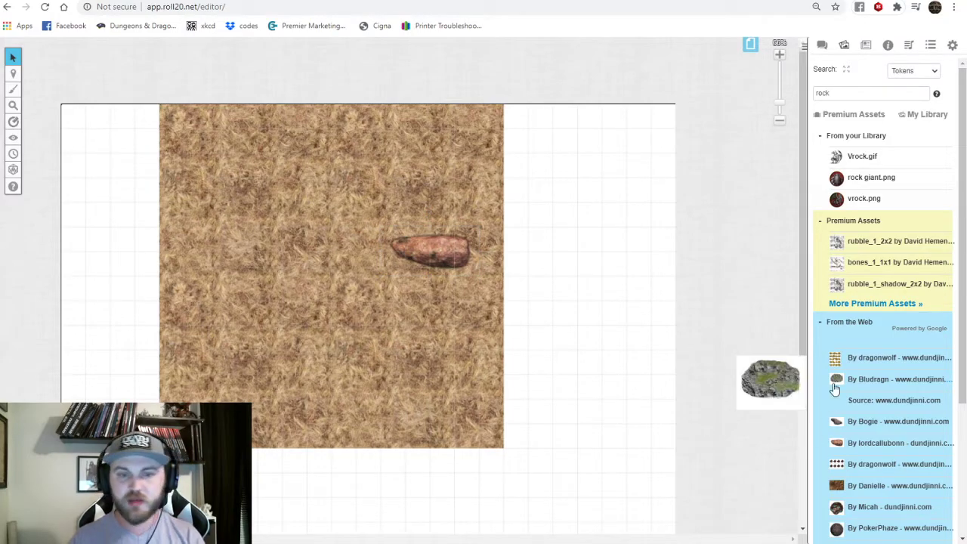
# Search the art library's tokens for "trees" and browse the web results for the yellow-leaved tree by Kepli.
pyautogui.doubleClick(863, 94)
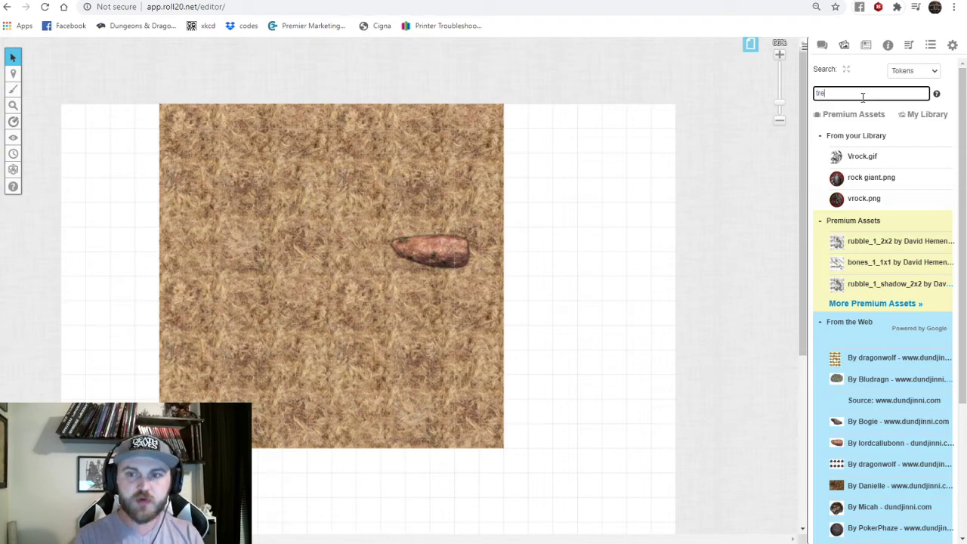
pyautogui.write('trees')
pyautogui.press('Return')
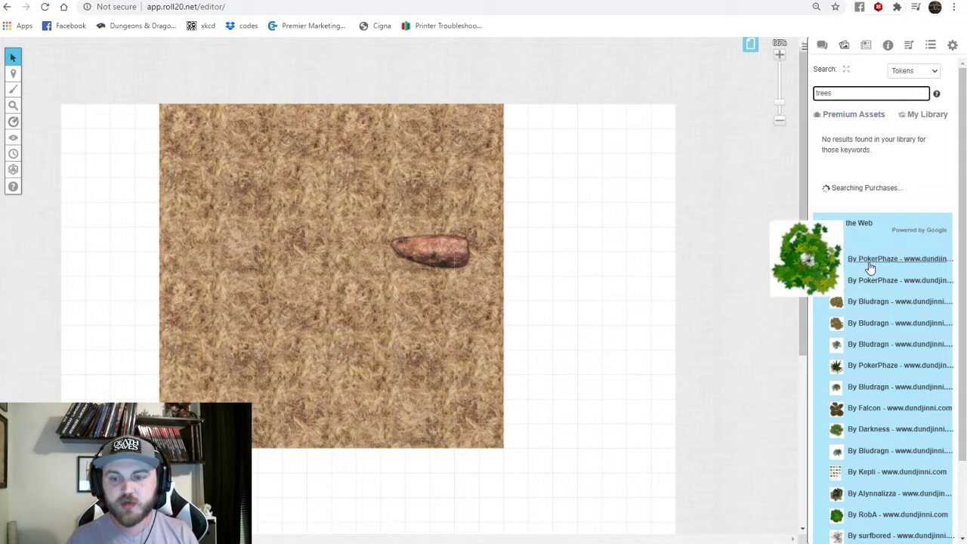
pyautogui.scroll(-1, 876, 408)
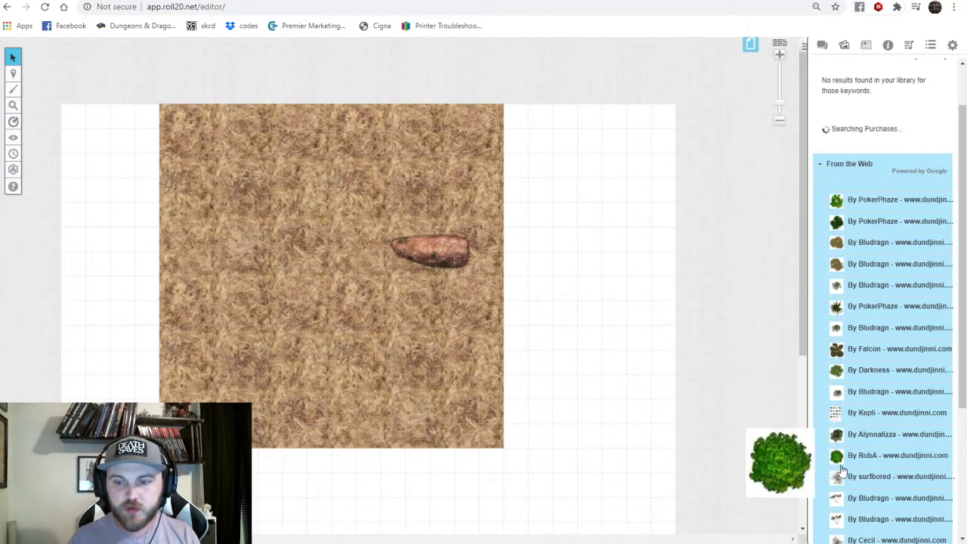
pyautogui.scroll(-2, 835, 487)
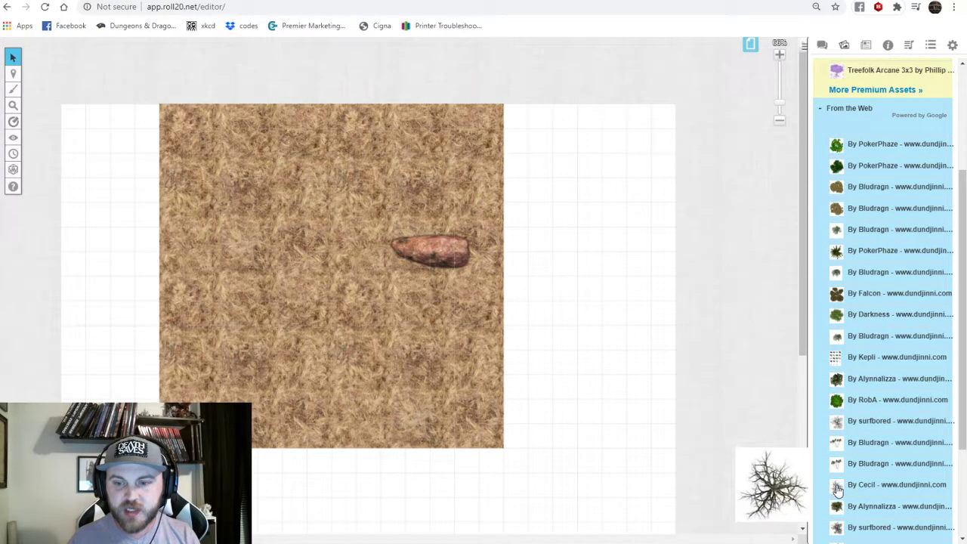
pyautogui.scroll(-1, 838, 488)
pyautogui.scroll(-2, 843, 493)
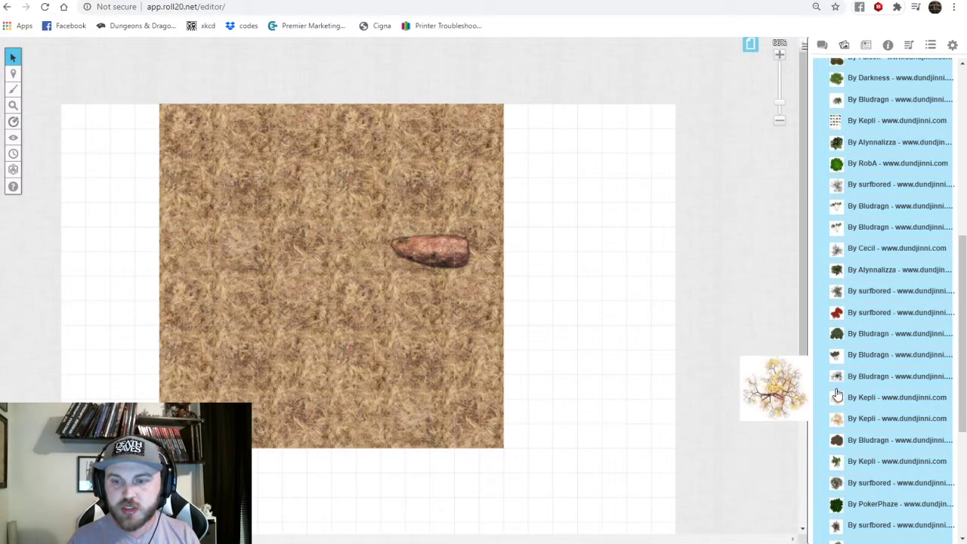
# Place three of Kepli's yellow trees: an enlarged one over the rock's right end, a small one above the rock, and an enlarged one near the ground's left edge.
pyautogui.moveTo(837, 420); pyautogui.dragTo(216, 280)
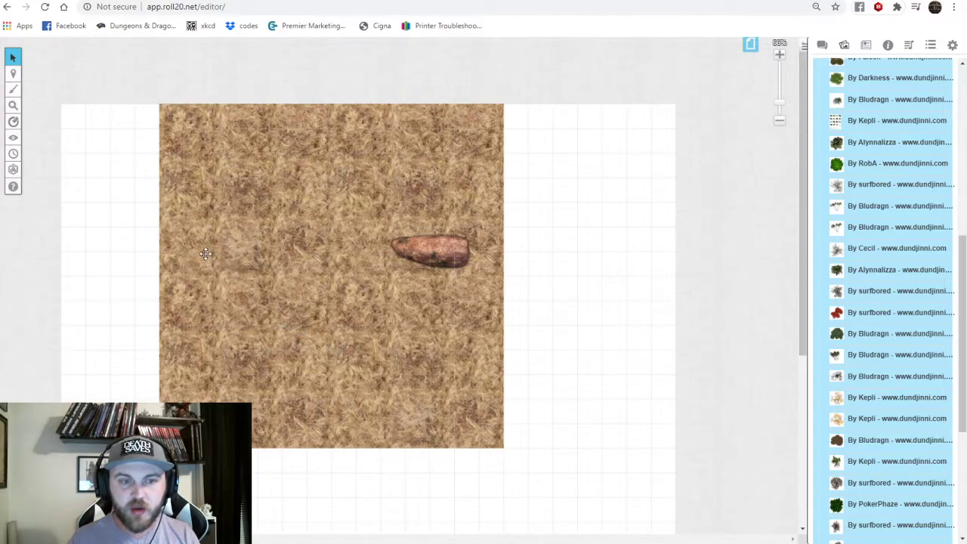
pyautogui.moveTo(836, 420); pyautogui.dragTo(334, 325)
pyautogui.click(227, 263)
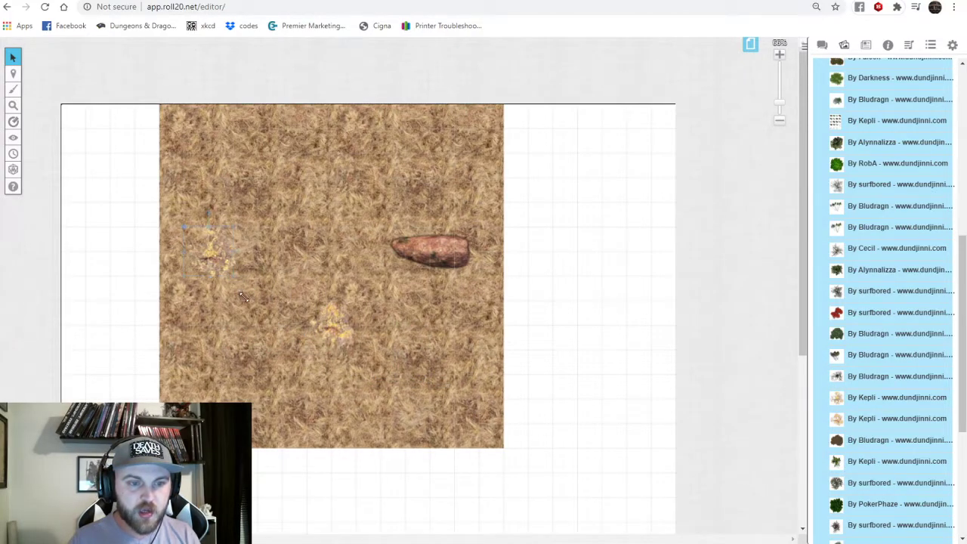
pyautogui.moveTo(227, 270); pyautogui.dragTo(473, 254)
pyautogui.moveTo(334, 331); pyautogui.dragTo(432, 201)
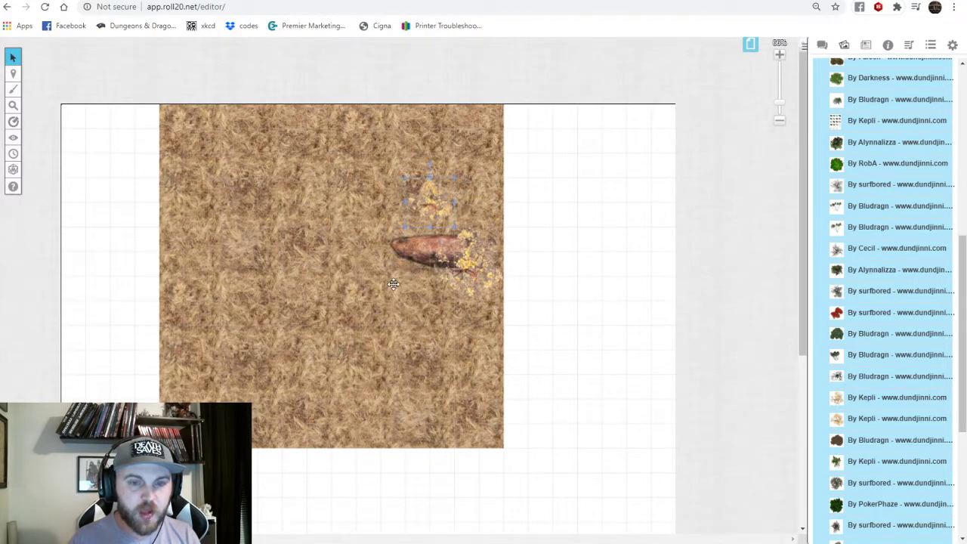
pyautogui.hotkey('ctrl', 'v')
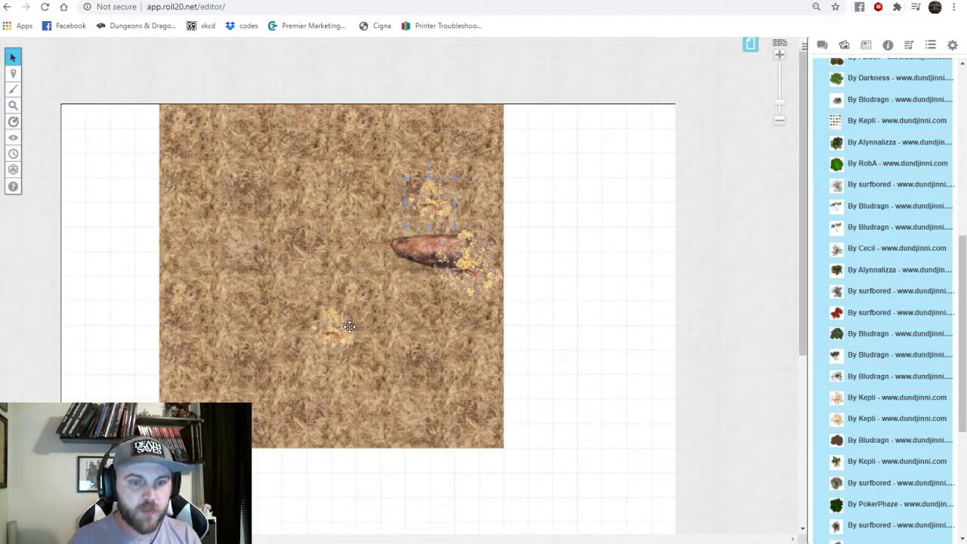
pyautogui.moveTo(343, 323); pyautogui.dragTo(257, 333)
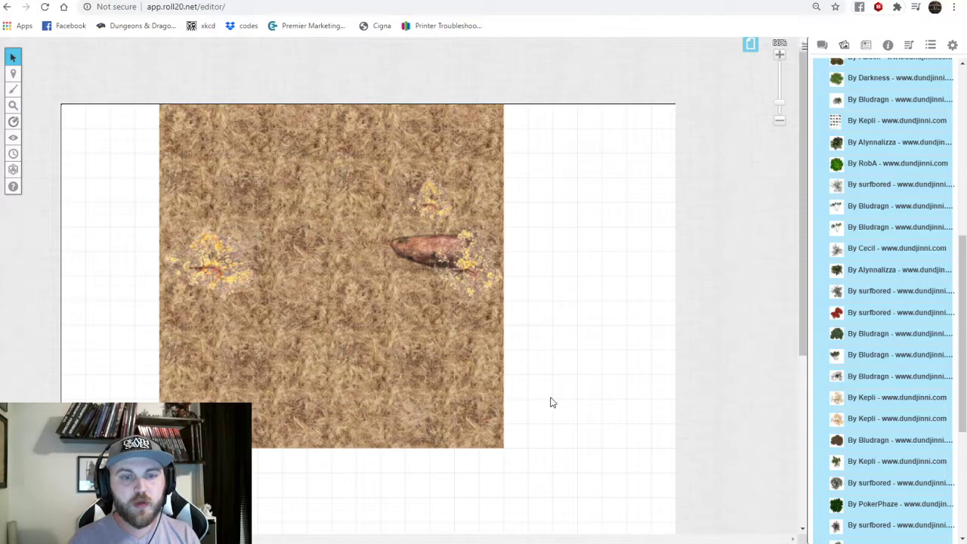
# Search the tokens for "hole" and place Bludragn's dark rectangular pit with brown edges on the ground between the left tree and the rock.
pyautogui.moveTo(781, 108); pyautogui.dragTo(777, 96)
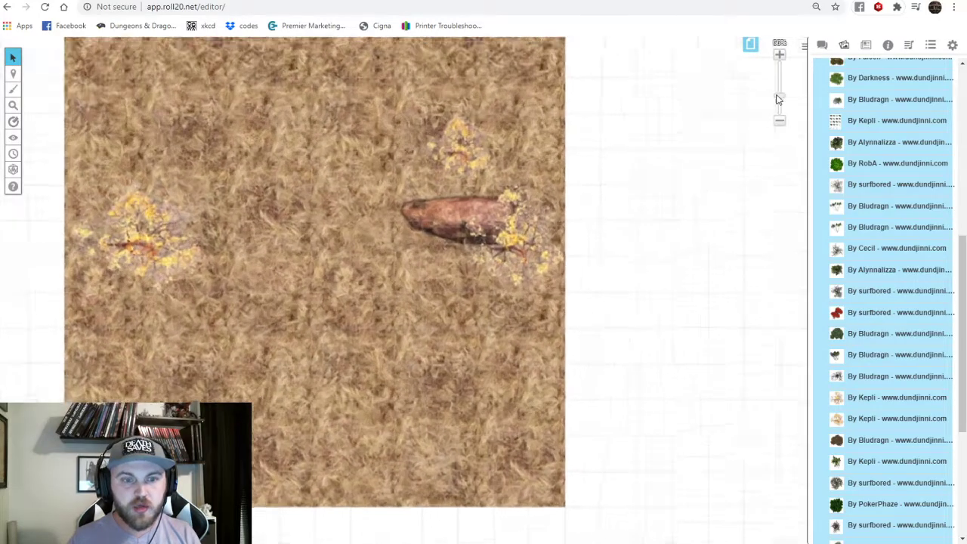
pyautogui.moveTo(532, 538); pyautogui.dragTo(465, 536)
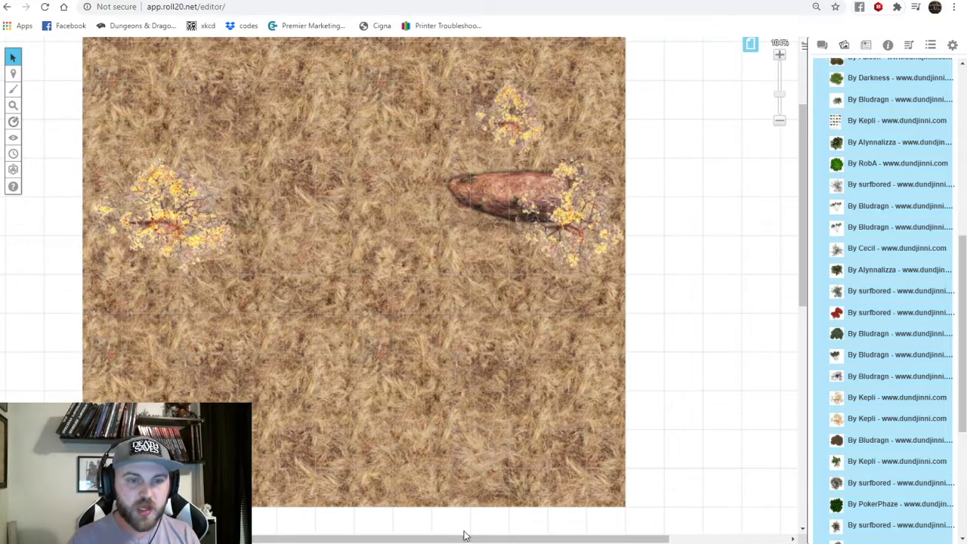
pyautogui.scroll(6, 885, 108)
pyautogui.doubleClick(862, 97)
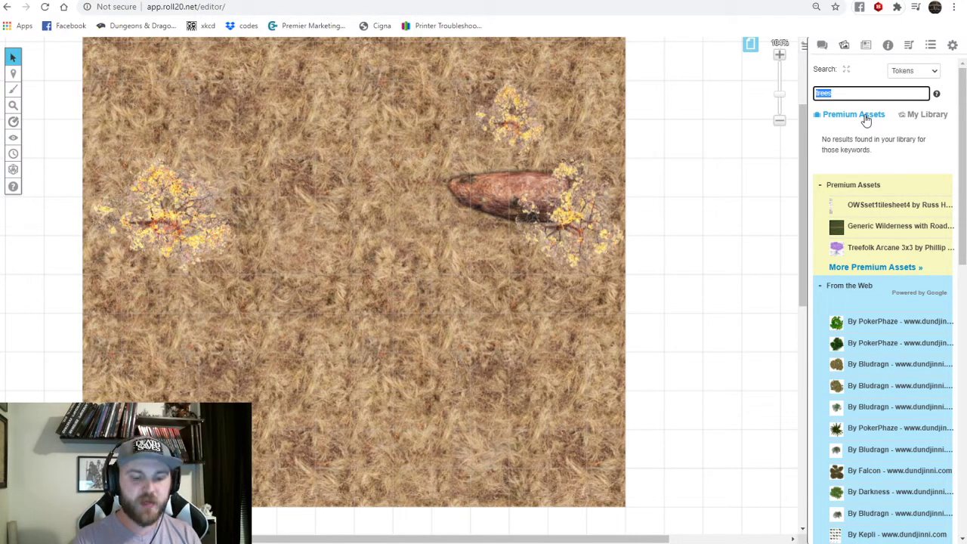
pyautogui.press('Return')
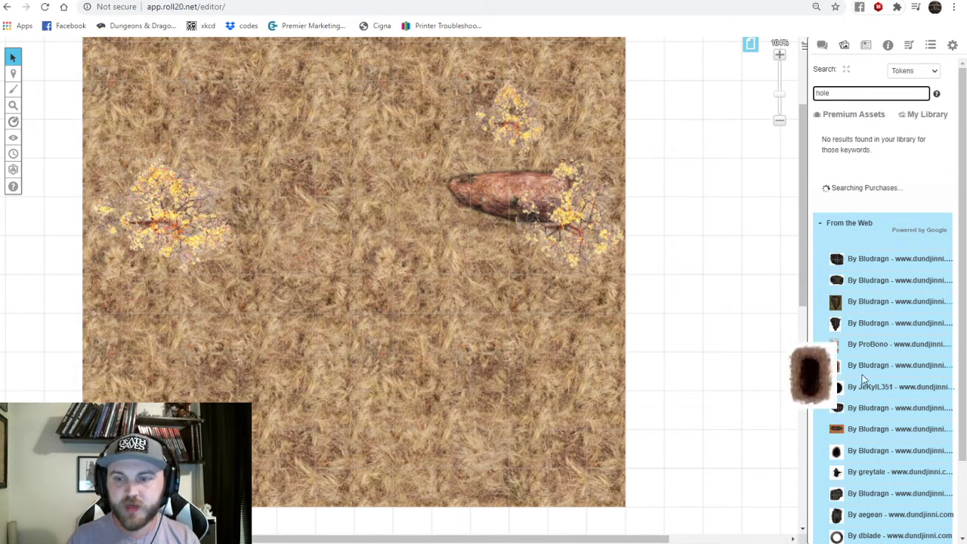
pyautogui.moveTo(837, 370); pyautogui.dragTo(332, 223)
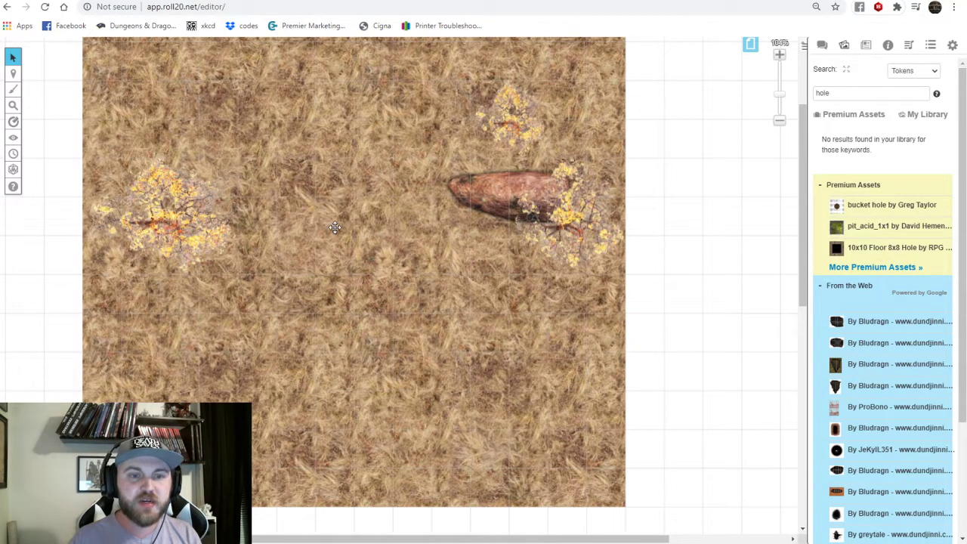
pyautogui.click(297, 210)
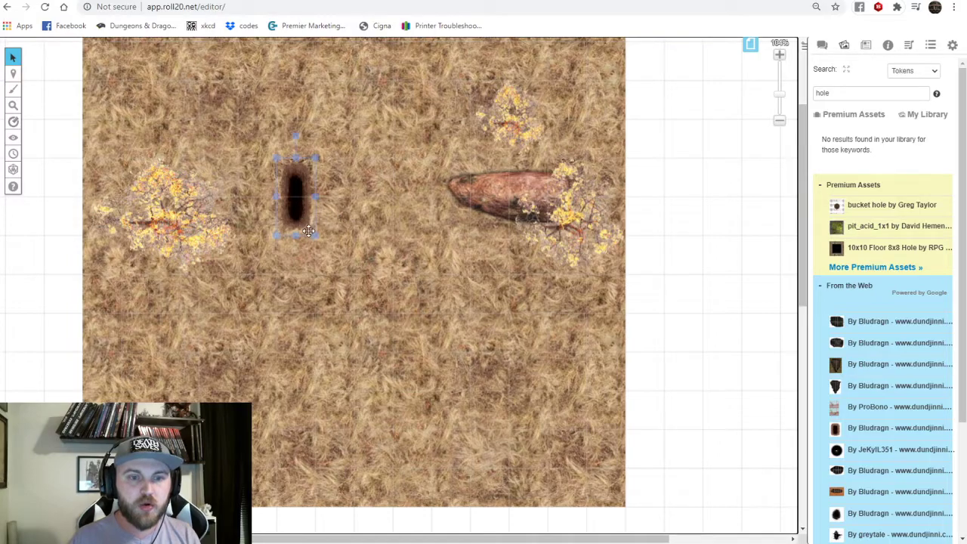
# Enlarge the hole to about 3 by 3 grid squares, position it just left of and below the rock, and deselect it.
pyautogui.moveTo(316, 235); pyautogui.dragTo(354, 274)
pyautogui.moveTo(319, 227); pyautogui.dragTo(375, 270)
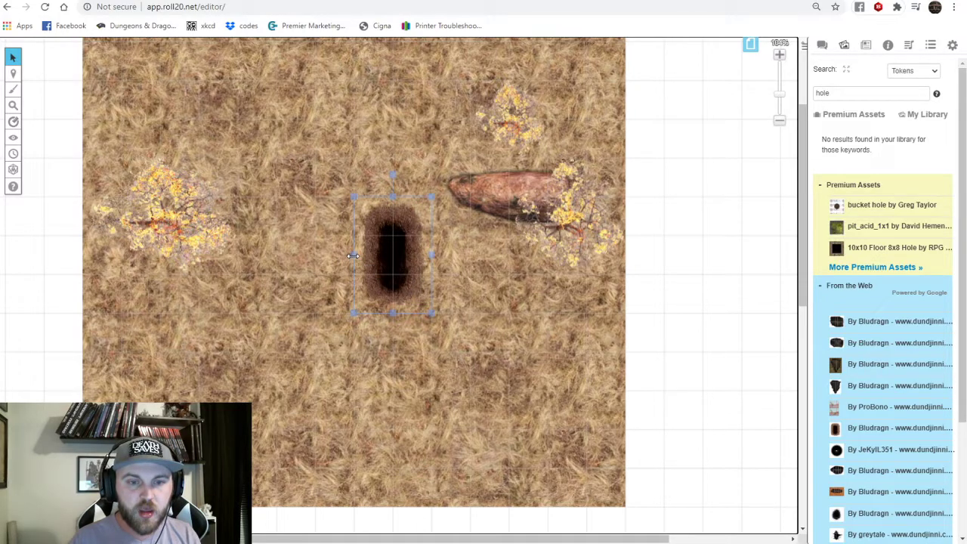
pyautogui.moveTo(415, 263); pyautogui.dragTo(354, 257)
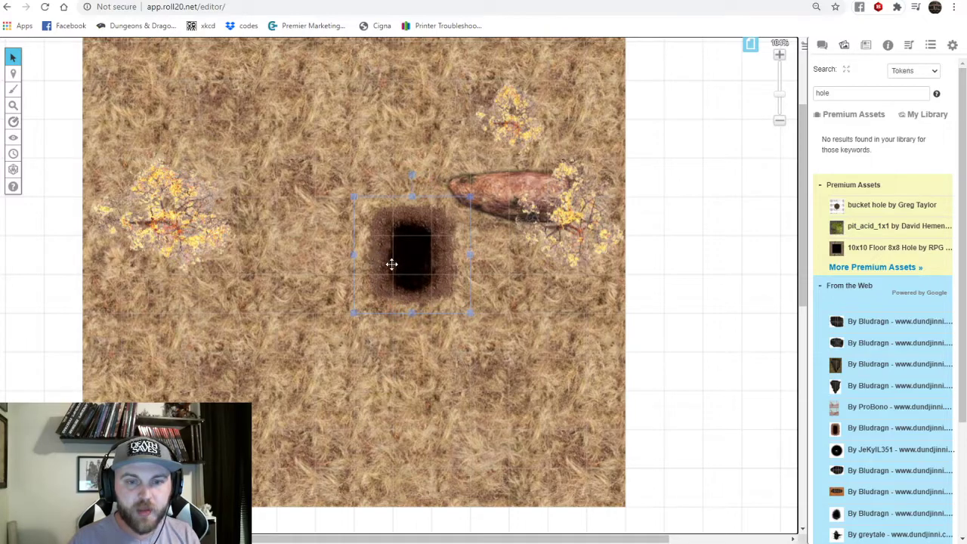
pyautogui.moveTo(411, 269); pyautogui.dragTo(389, 257)
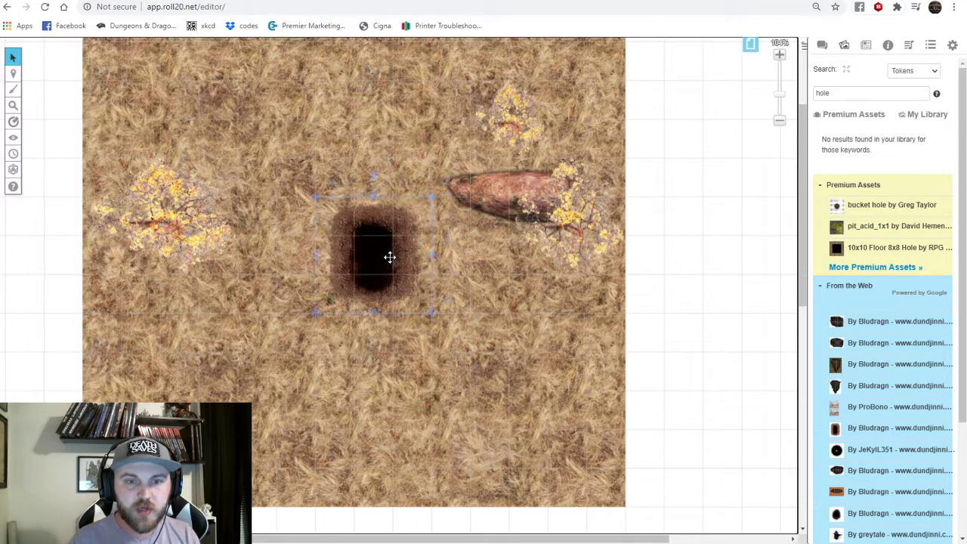
pyautogui.click(533, 373)
pyautogui.click(690, 300)
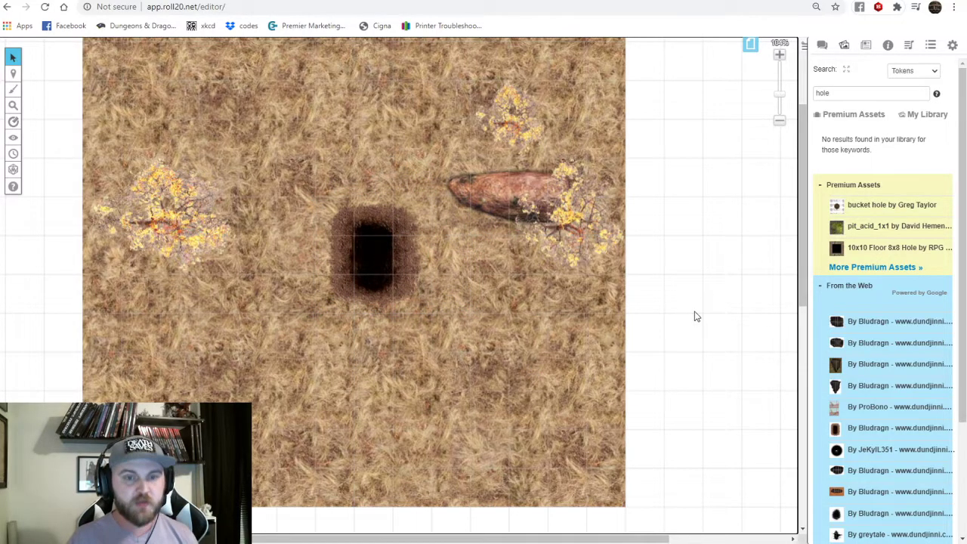
# Open the page overview and switch to the blank untitled page directly after Start, showing its full width.
pyautogui.scroll(2, 664, 279)
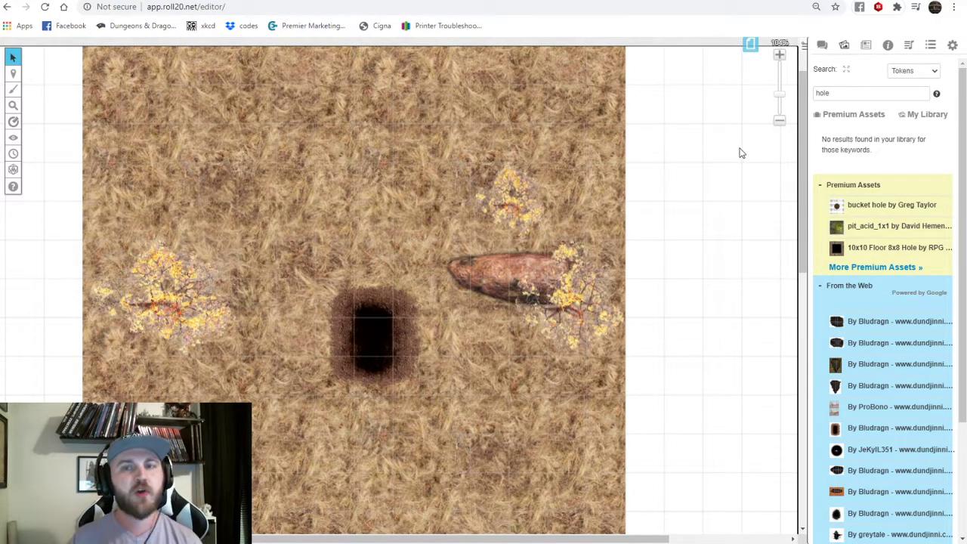
pyautogui.click(753, 46)
pyautogui.moveTo(155, 74); pyautogui.dragTo(189, 62)
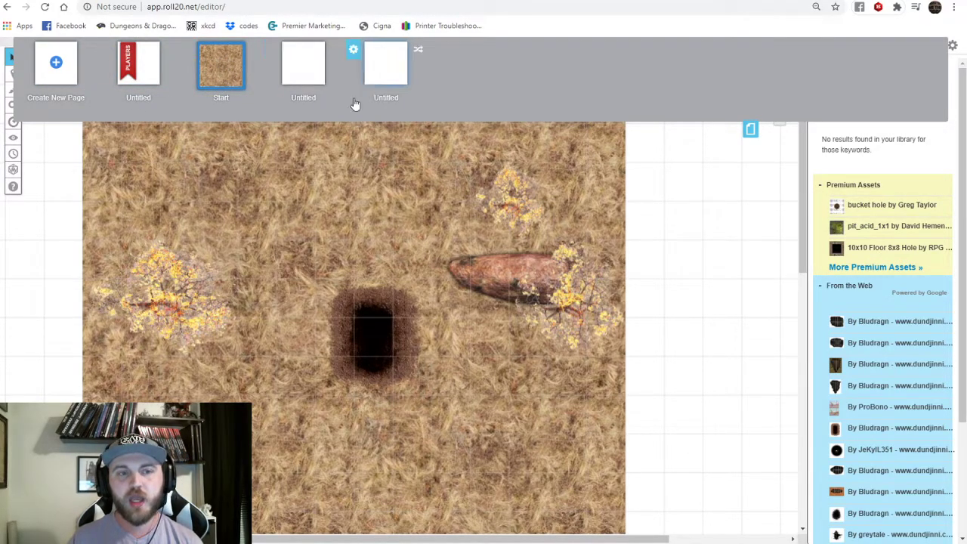
pyautogui.click(316, 59)
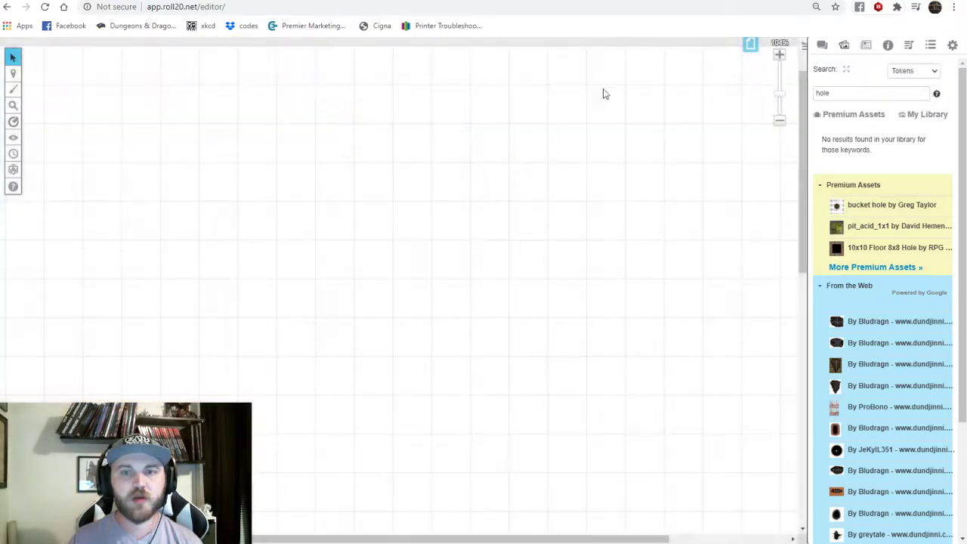
pyautogui.moveTo(779, 97); pyautogui.dragTo(781, 108)
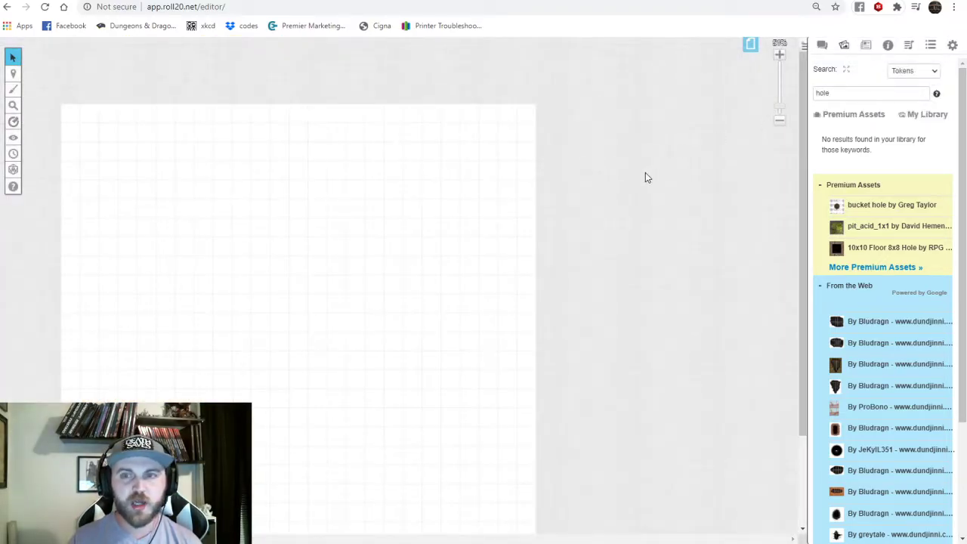
# Switch to the Google Images results for "Beach map D&D" and open the preview of the "Battlemap - Beach with Cliffs" image.
pyautogui.hotkey('ctrl', 'Tab')
pyautogui.scroll(4, 489, 229)
pyautogui.scroll(10, 488, 229)
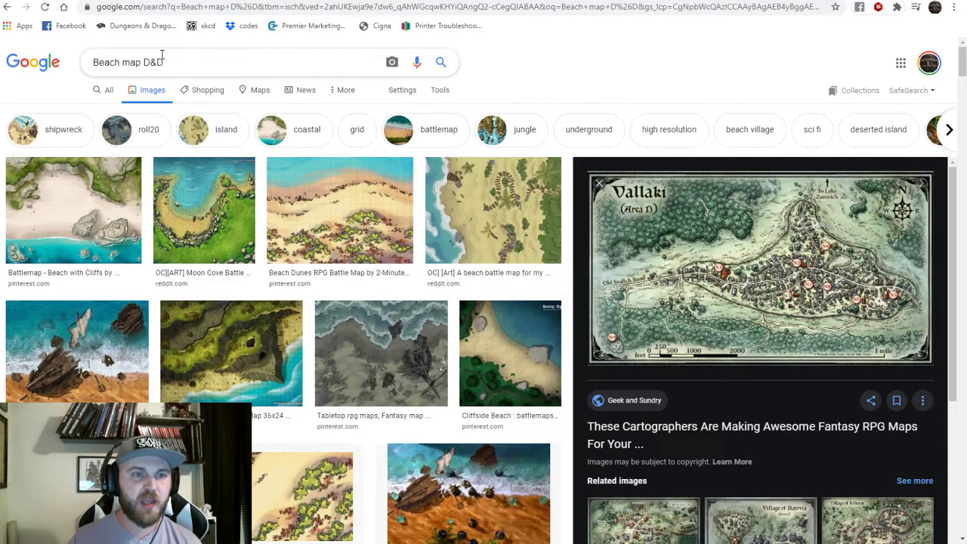
pyautogui.scroll(-2, 284, 121)
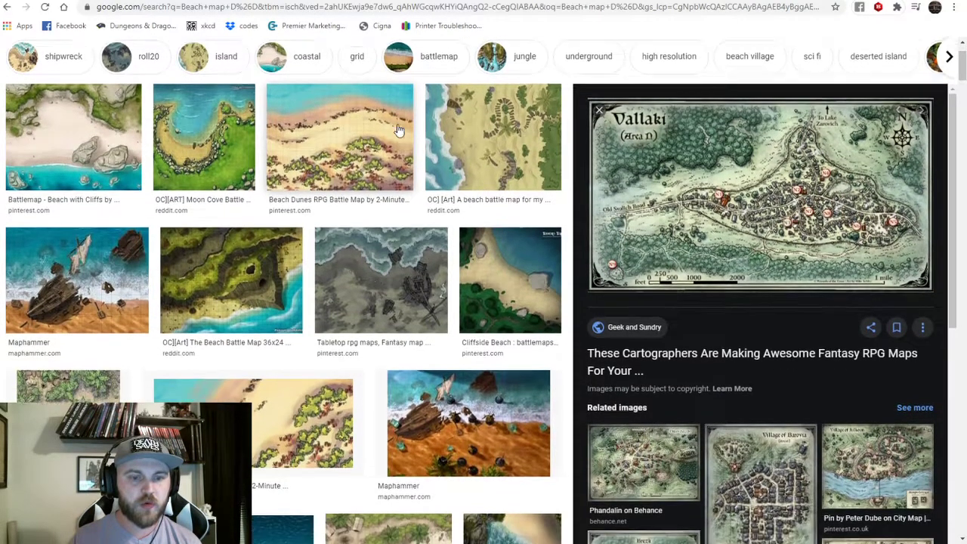
pyautogui.click(56, 99)
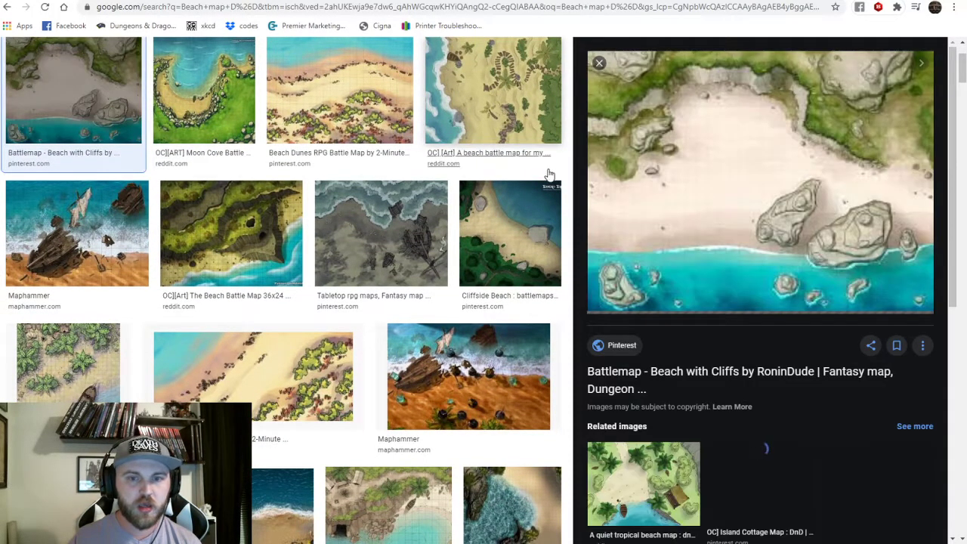
# Browse the beach map image results and open the preview of the Reddit "A beach battlemap I drew" image.
pyautogui.scroll(-2, 544, 173)
pyautogui.scroll(-1, 548, 179)
pyautogui.scroll(3, 378, 211)
pyautogui.scroll(-2, 114, 328)
pyautogui.click(103, 383)
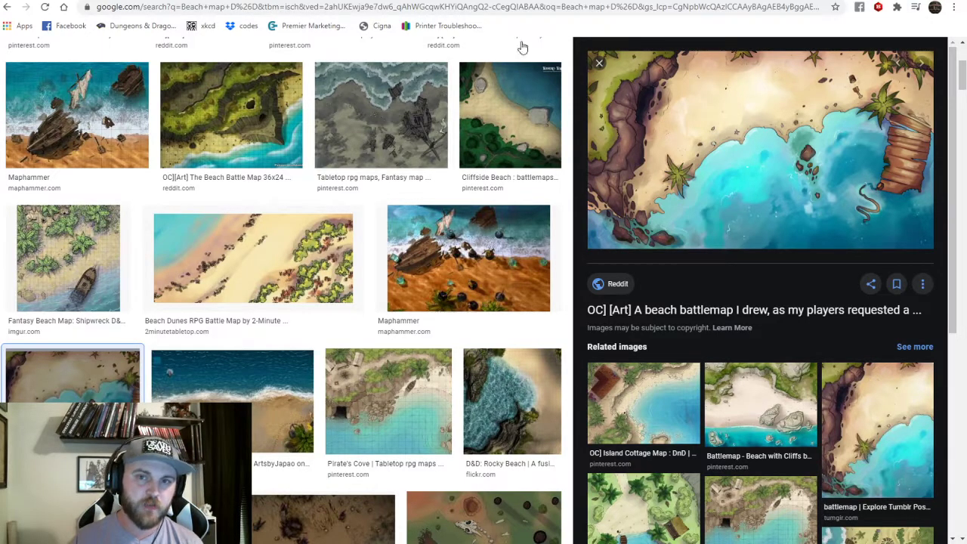
# Return to Roll20, place the beach battlemap on the blank page, align it with the page's top-left corner and enlarge it to the full page width.
pyautogui.click(539, 1)
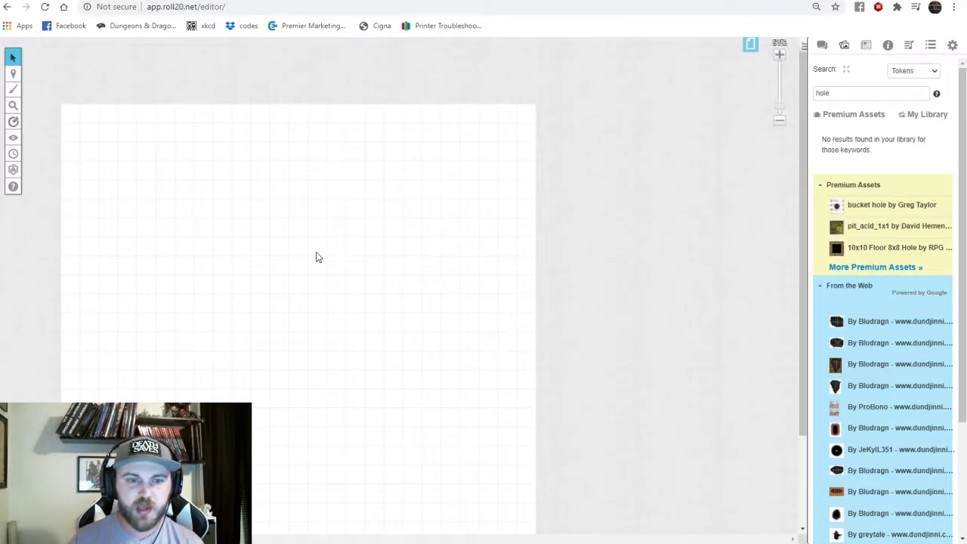
pyautogui.moveTo(326, 255); pyautogui.dragTo(310, 251)
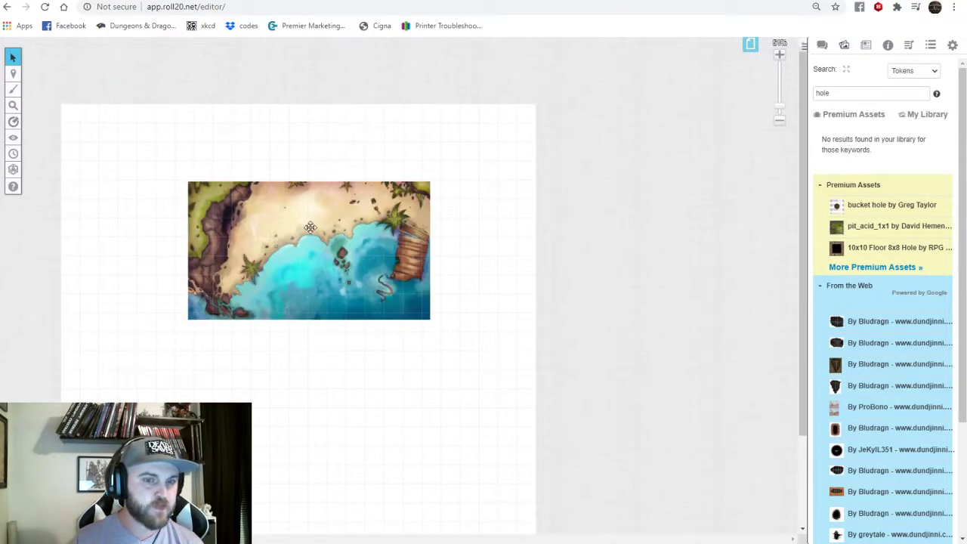
pyautogui.moveTo(300, 235); pyautogui.dragTo(211, 180)
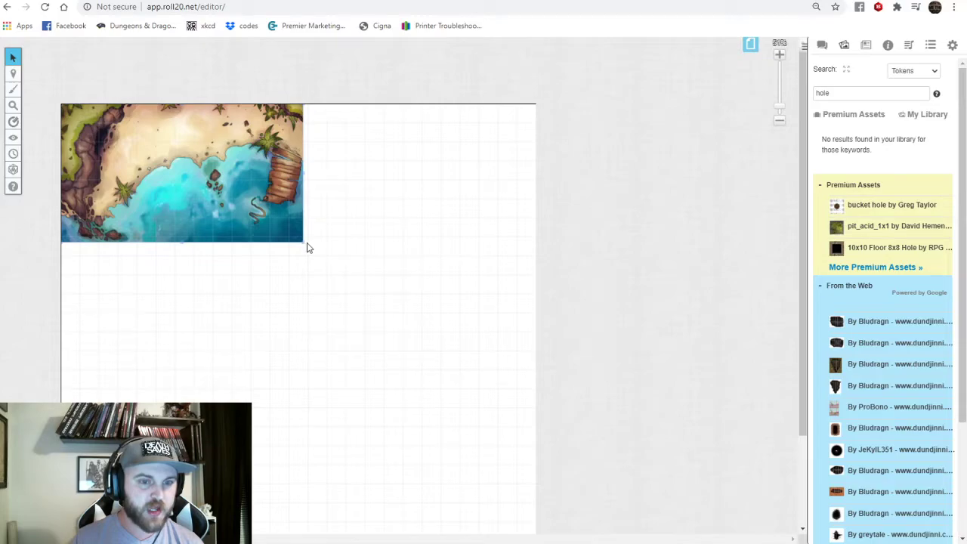
pyautogui.moveTo(302, 241); pyautogui.dragTo(535, 369)
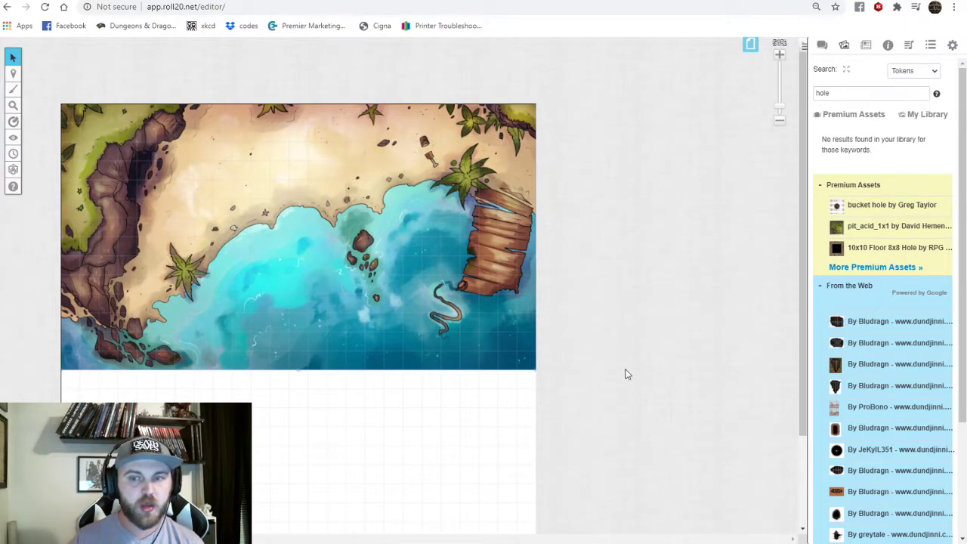
# Switch to the other blank untitled page, directly after the beach battlemap page, and paste the gridded beach dunes map onto it.
pyautogui.moveTo(786, 105); pyautogui.dragTo(783, 104)
pyautogui.scroll(2, 618, 128)
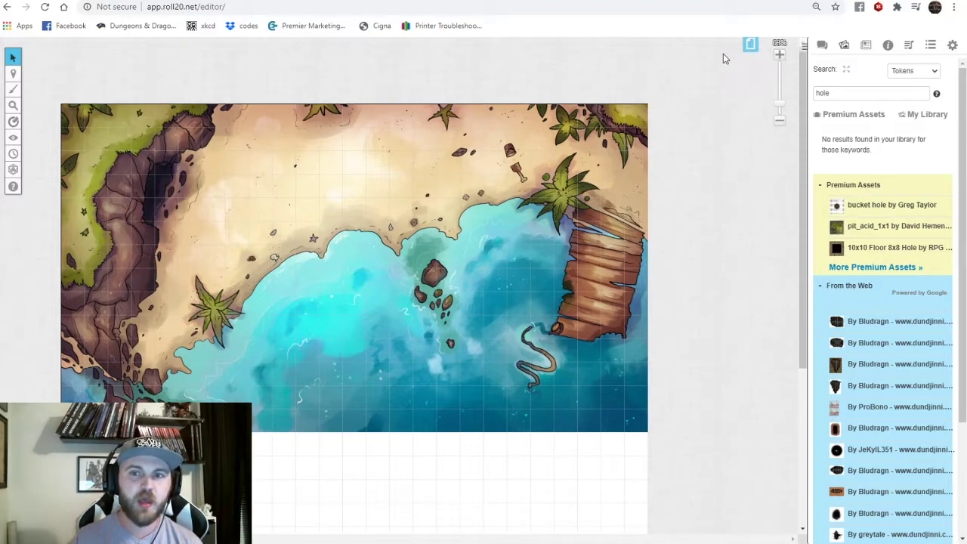
pyautogui.click(750, 44)
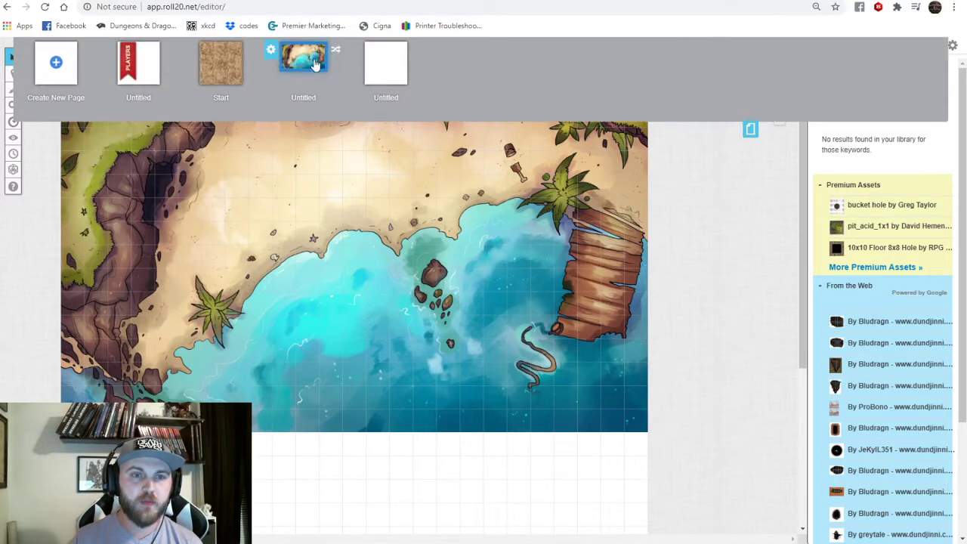
pyautogui.click(401, 72)
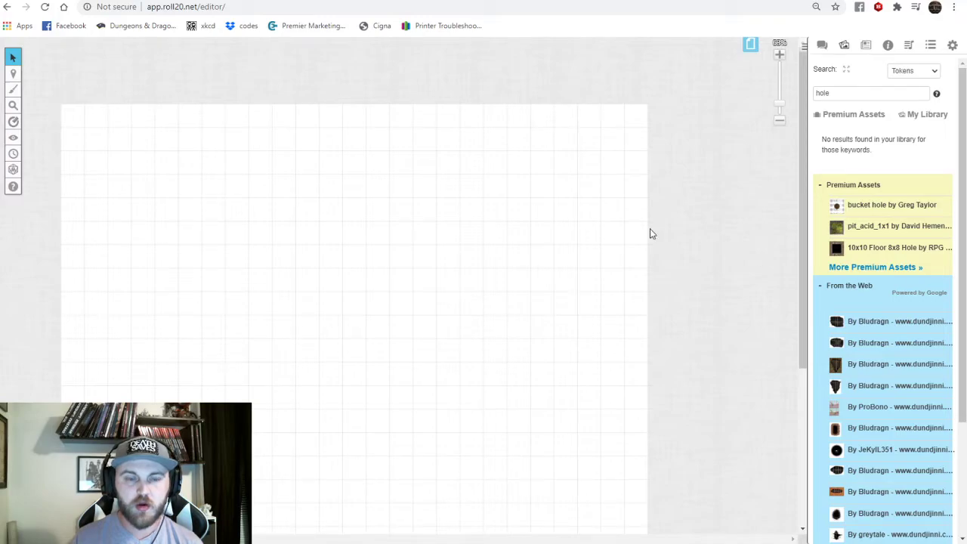
pyautogui.hotkey('ctrl', 'v')
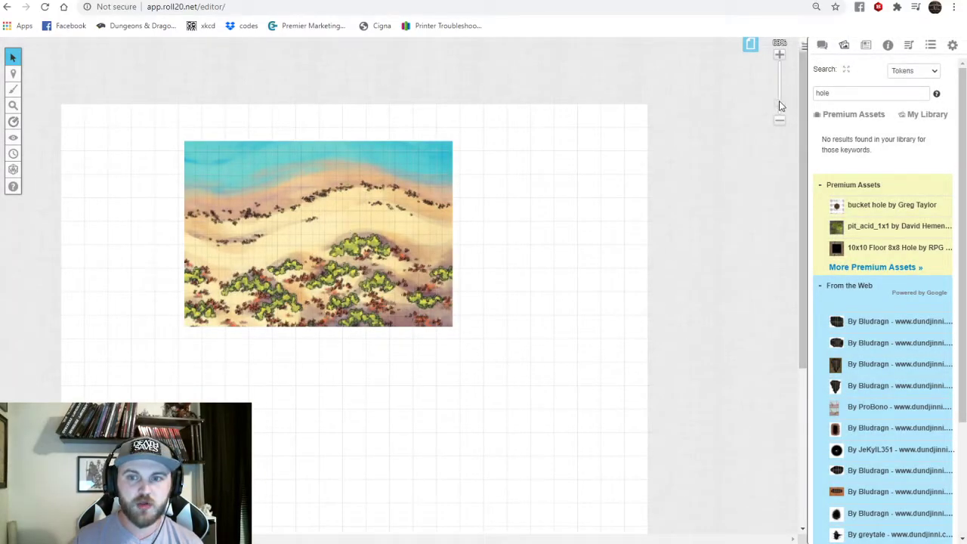
# Set the dunes map as a drawing with Is Drawing and shift it slightly to the right and down off the grid.
pyautogui.moveTo(782, 103); pyautogui.dragTo(782, 55)
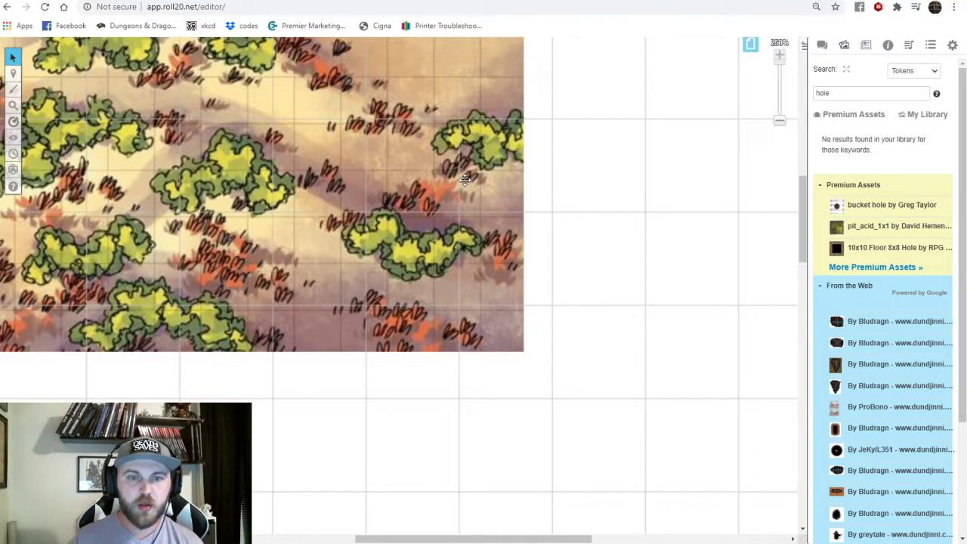
pyautogui.scroll(5, 488, 189)
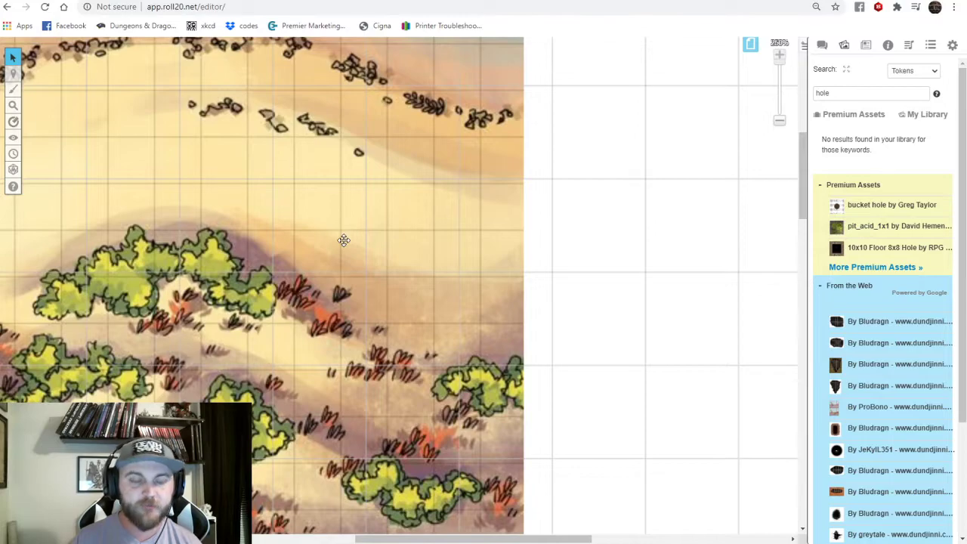
pyautogui.scroll(2, 401, 300)
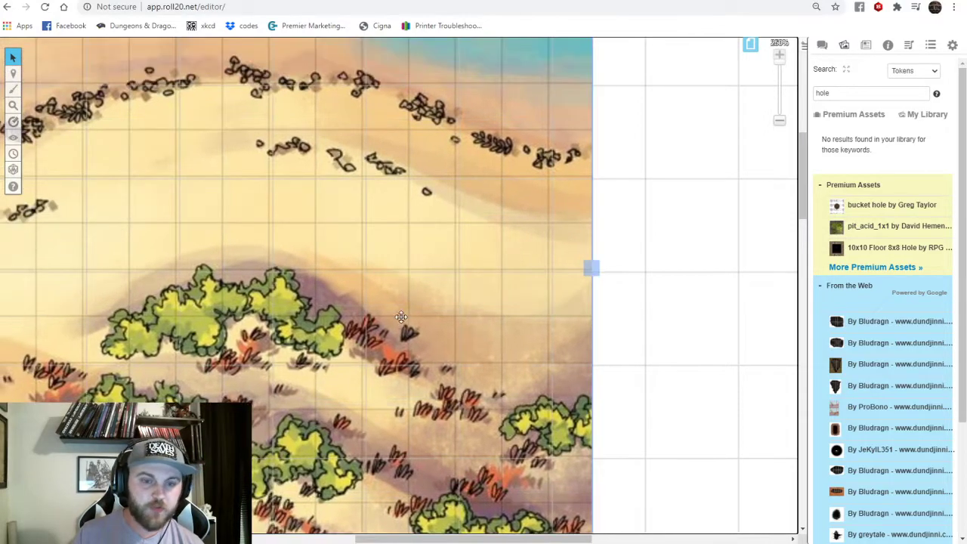
pyautogui.moveTo(432, 245); pyautogui.dragTo(395, 238)
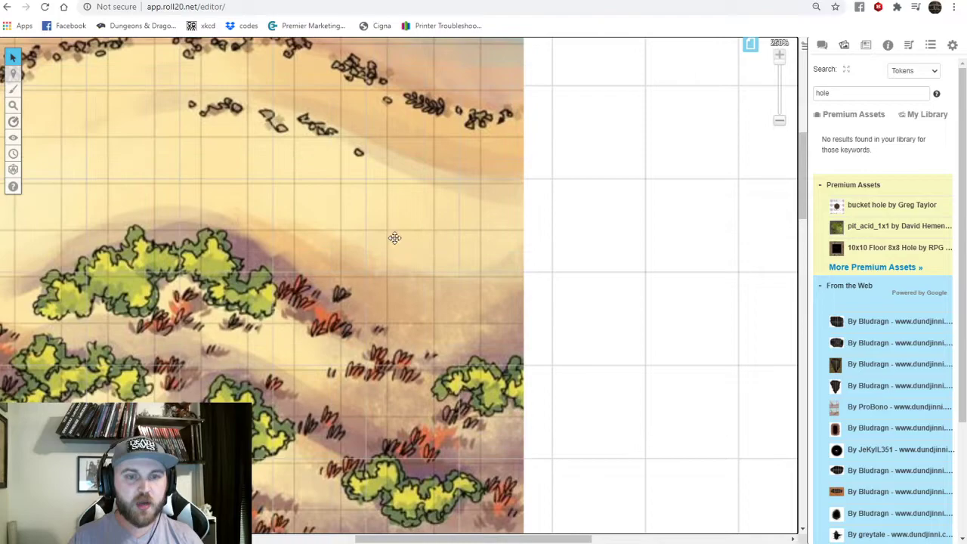
pyautogui.rightClick(294, 314)
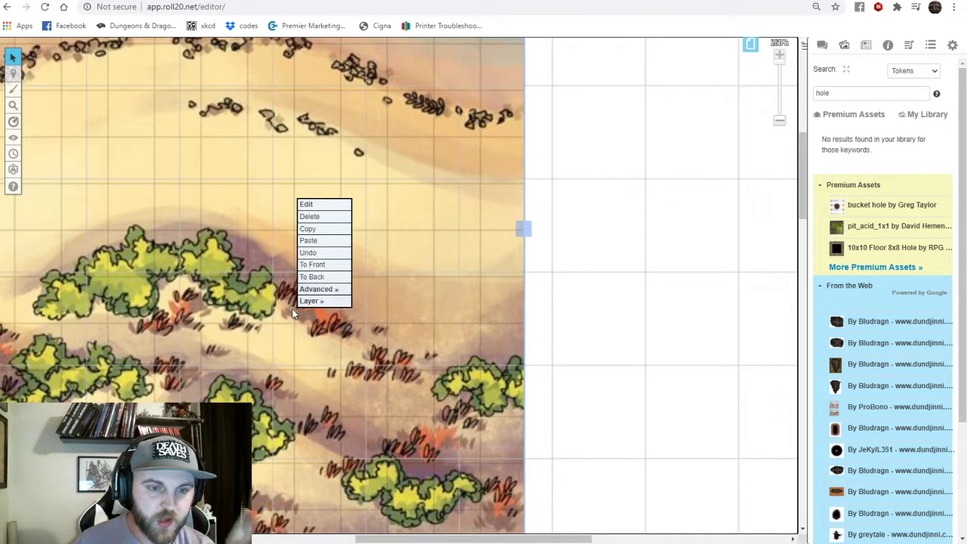
pyautogui.moveTo(325, 290)
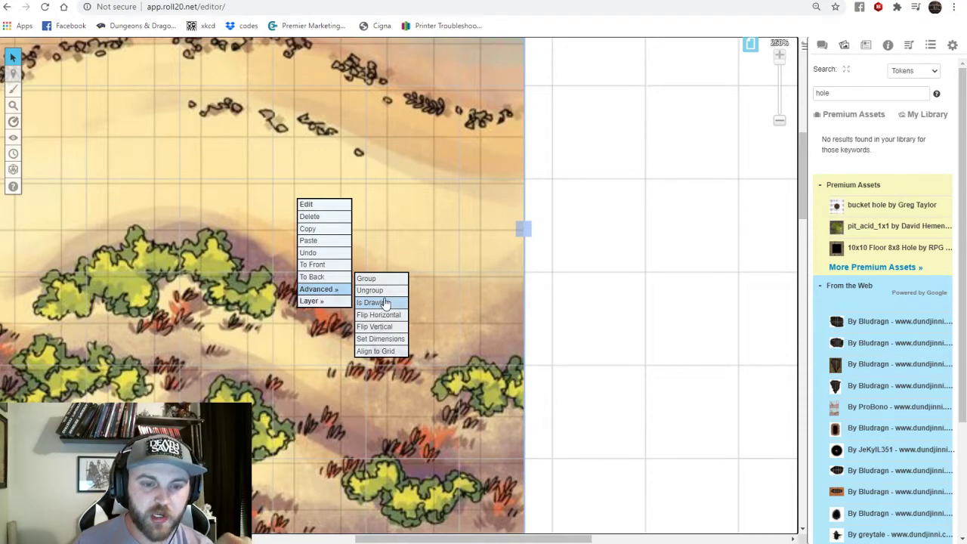
pyautogui.click(385, 302)
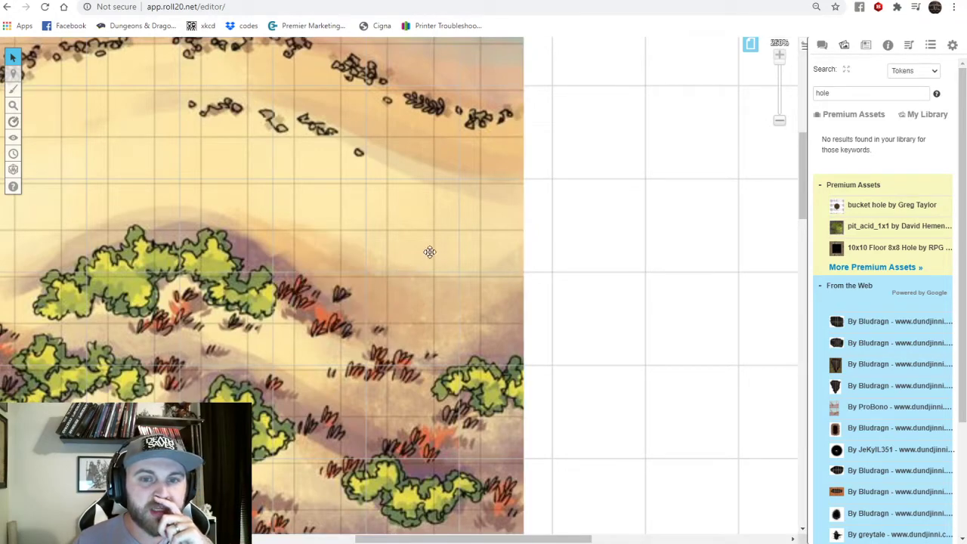
pyautogui.moveTo(428, 267)
pyautogui.mouseDown()
pyautogui.moveTo(447, 268)
pyautogui.moveTo(424, 265)
pyautogui.moveTo(418, 278)
pyautogui.moveTo(446, 280)
pyautogui.moveTo(440, 269)
pyautogui.moveTo(434, 282)
pyautogui.moveTo(460, 265)
pyautogui.moveTo(449, 253)
pyautogui.moveTo(456, 245)
pyautogui.moveTo(455, 264)
pyautogui.moveTo(492, 313)
pyautogui.mouseUp()
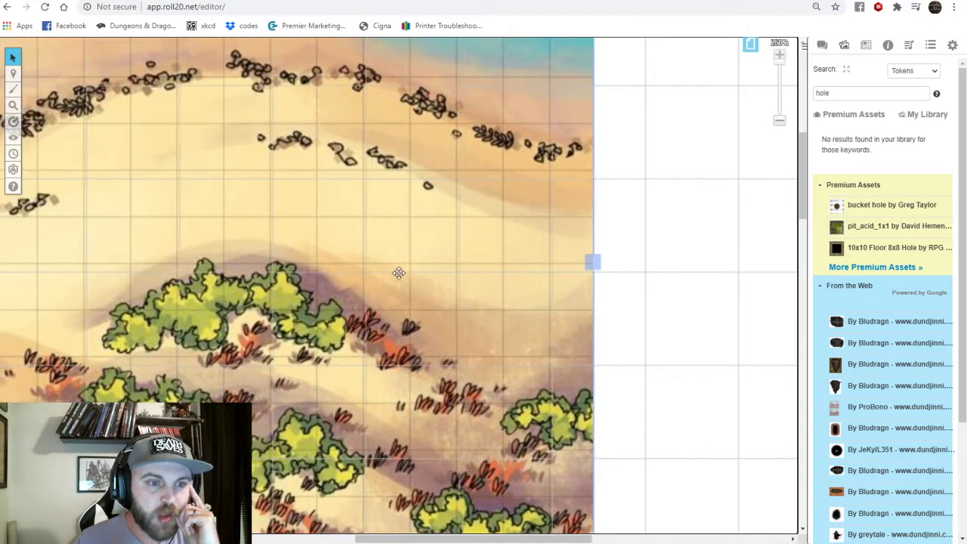
# Align the dunes map to the page grid using a box over 3 x 3 of its cells, accepting 35 x 35 pixel cells.
pyautogui.rightClick(225, 219)
pyautogui.moveTo(258, 198)
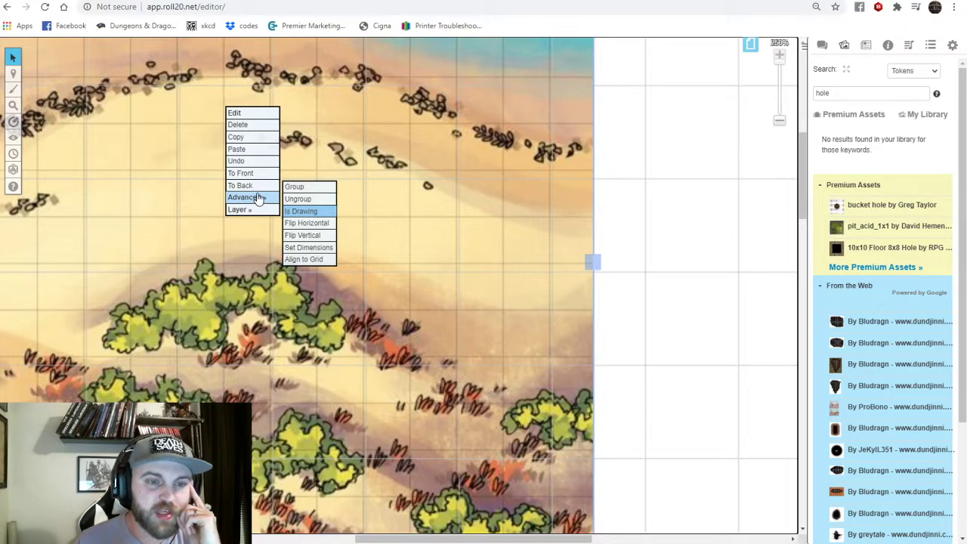
pyautogui.click(306, 259)
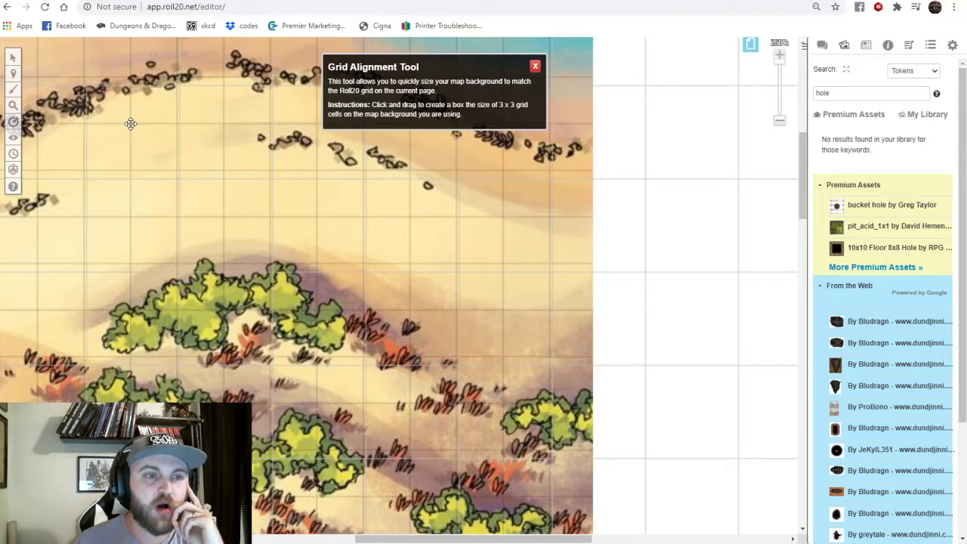
pyautogui.moveTo(130, 123); pyautogui.dragTo(272, 265)
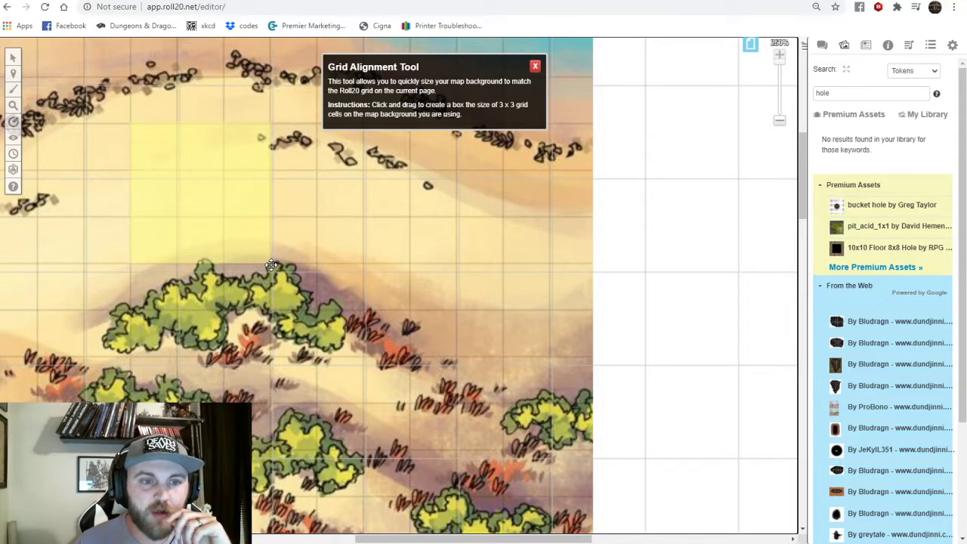
pyautogui.moveTo(271, 264); pyautogui.dragTo(272, 265)
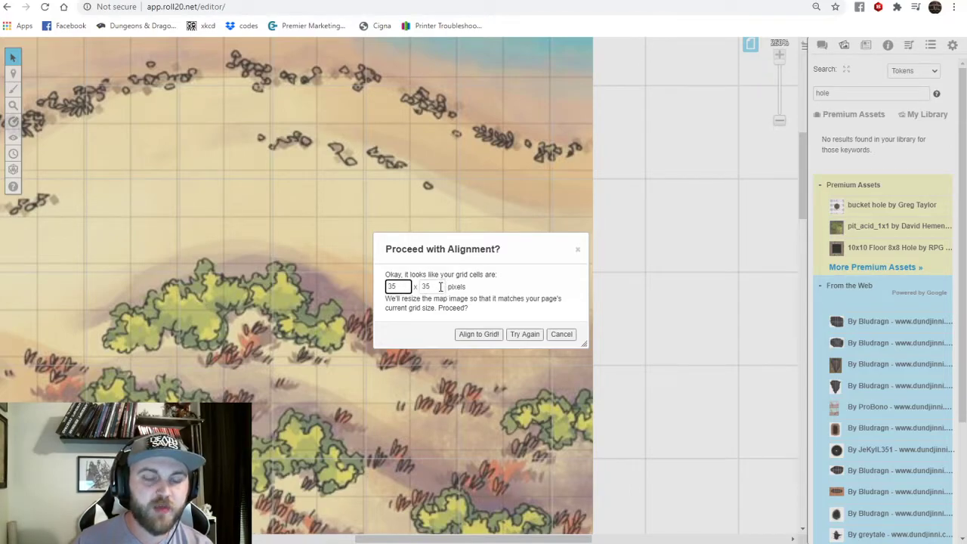
pyautogui.click(479, 334)
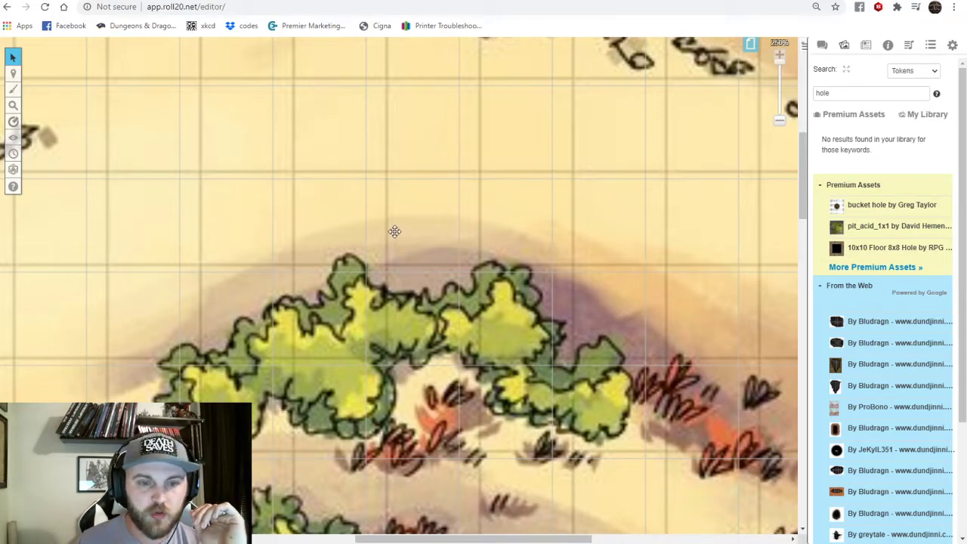
# Move the resized dunes map so that its printed grid lines coincide with the page grid, and check the fit across the map.
pyautogui.moveTo(400, 232); pyautogui.dragTo(379, 332)
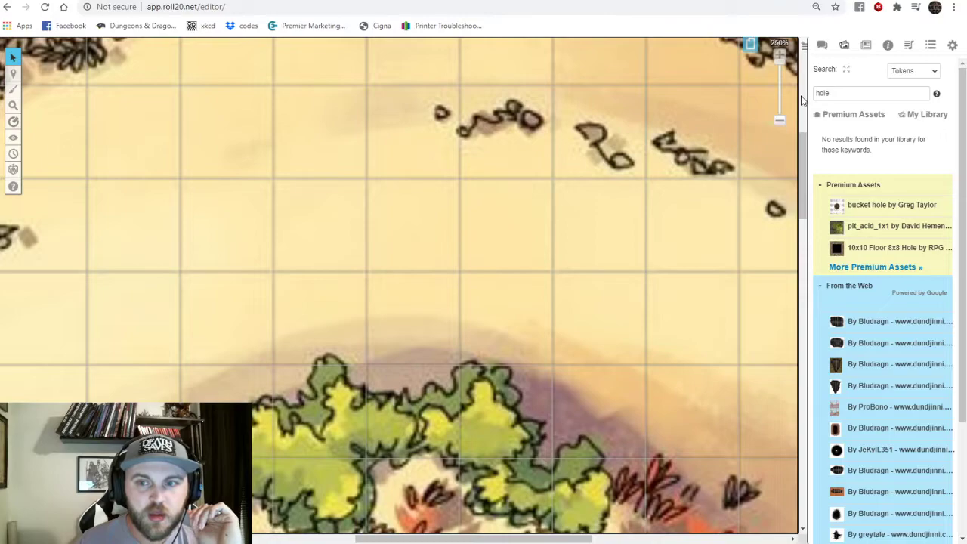
pyautogui.moveTo(778, 63); pyautogui.dragTo(782, 98)
pyautogui.scroll(1, 600, 159)
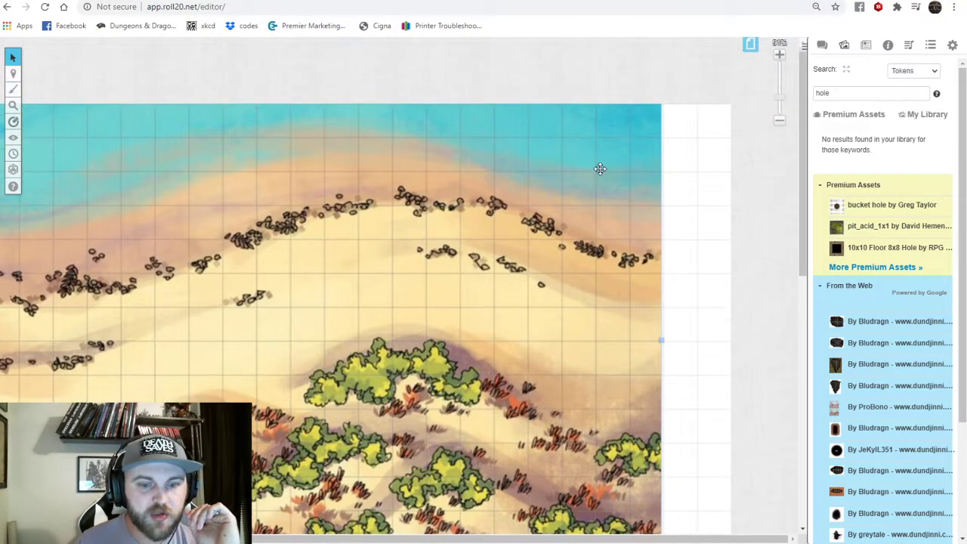
pyautogui.scroll(-4, 620, 268)
pyautogui.moveTo(561, 541); pyautogui.dragTo(442, 515)
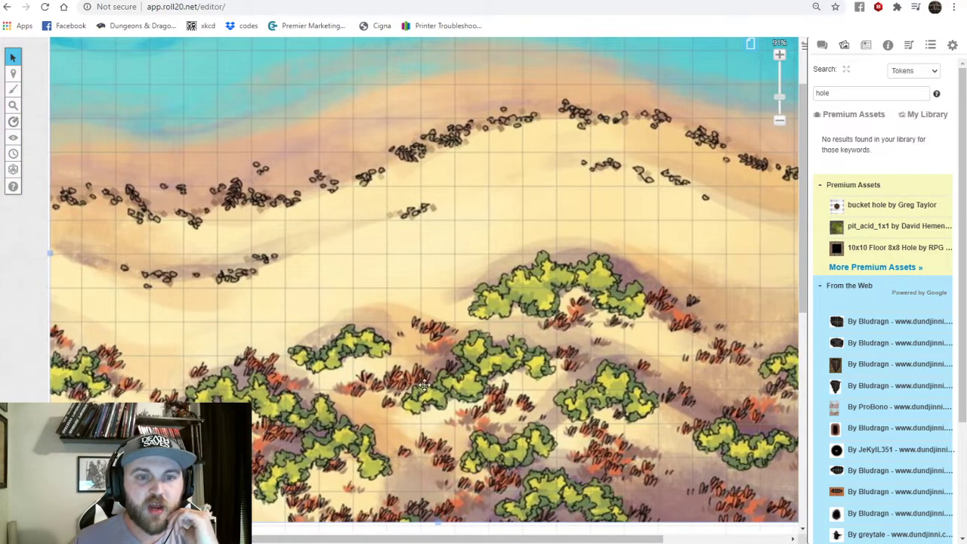
pyautogui.scroll(4, 425, 346)
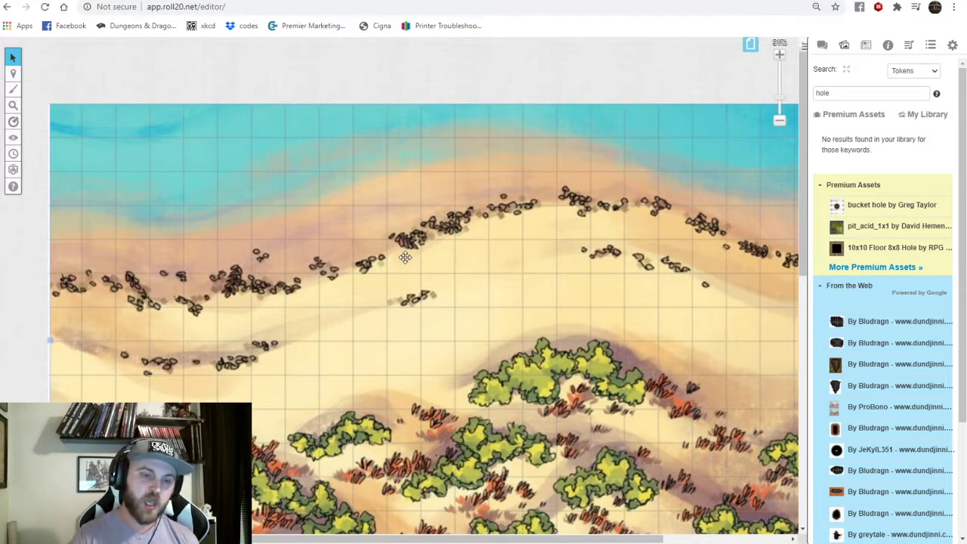
# View the beach battlemap page again, and switch to the Start page with the trees, rock and hole.
pyautogui.click(752, 44)
pyautogui.moveTo(302, 59)
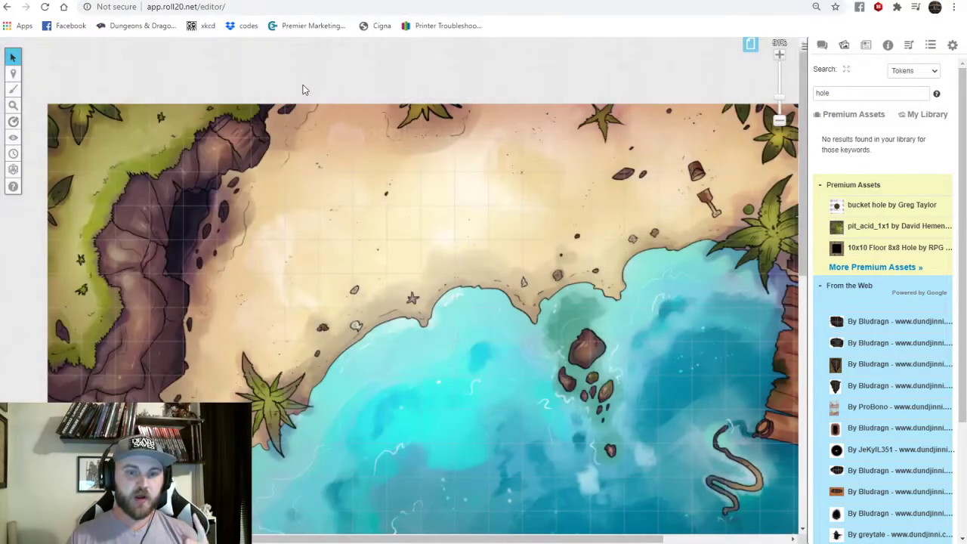
pyautogui.click(750, 44)
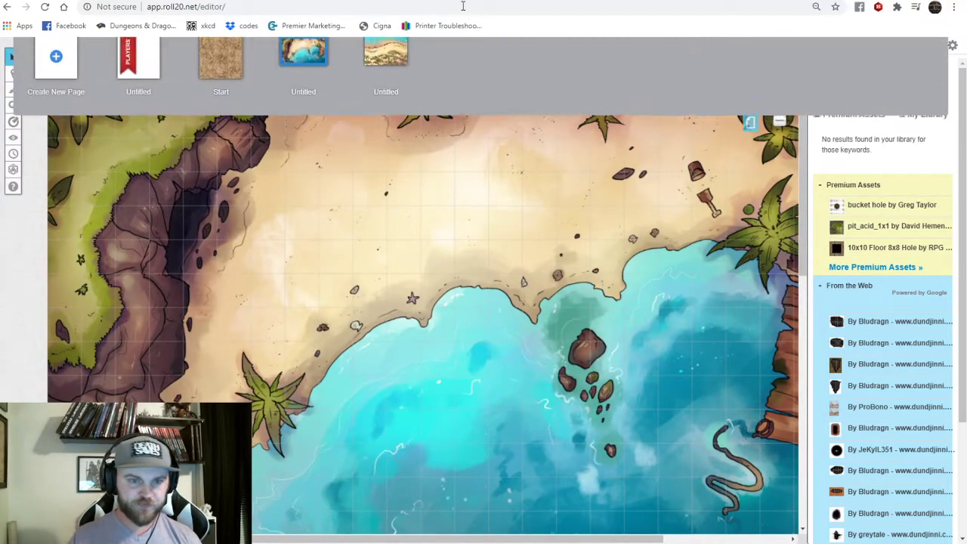
pyautogui.click(226, 69)
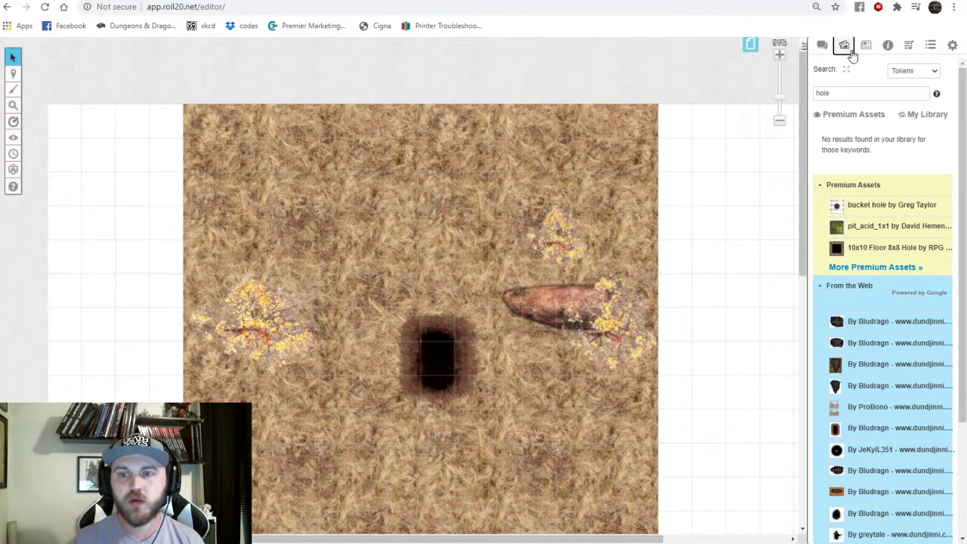
# Search the tokens for "goblin" and look through the library, premium and web results, previewing the goblin boss token.
pyautogui.click(894, 96)
pyautogui.doubleClick(893, 98)
pyautogui.write('gob')
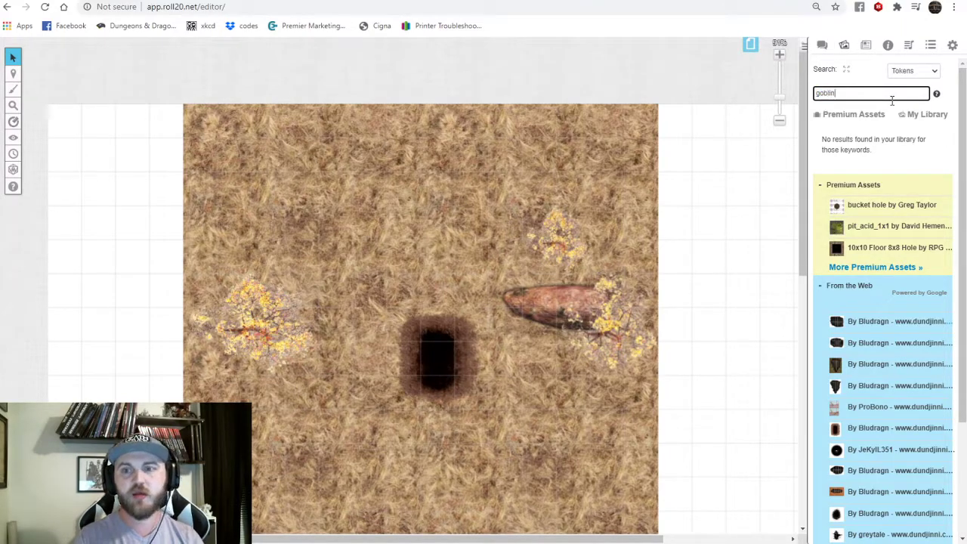
pyautogui.write('lin')
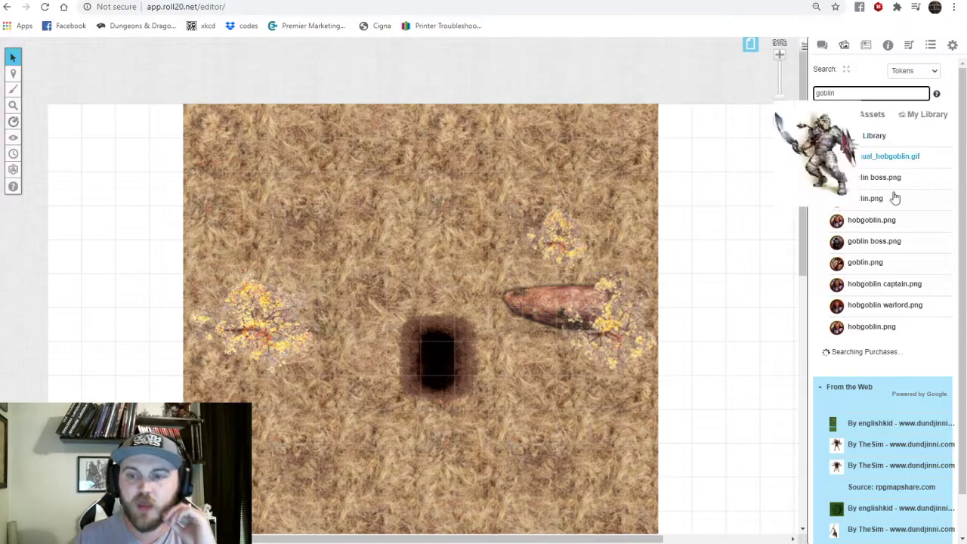
pyautogui.moveTo(875, 292)
pyautogui.scroll(-2, 875, 292)
pyautogui.moveTo(856, 331)
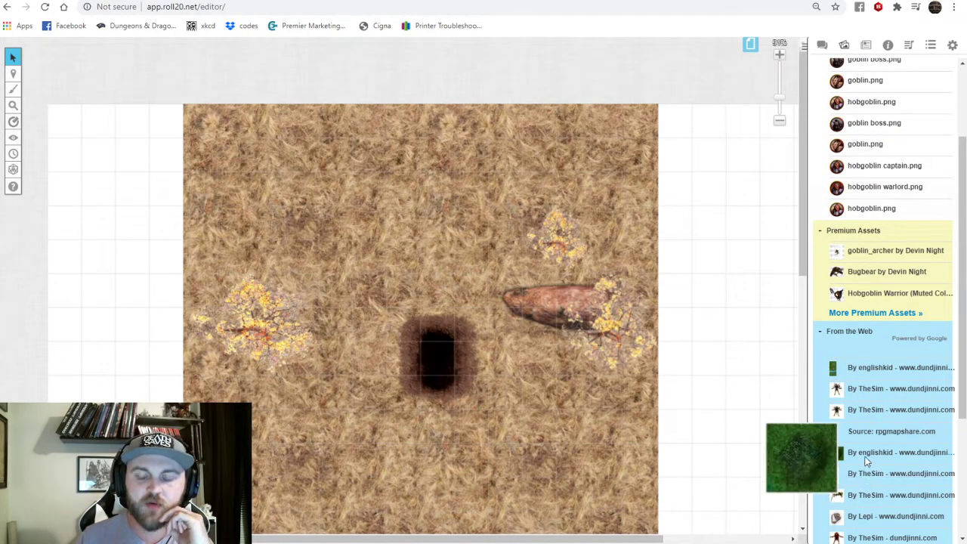
pyautogui.scroll(2, 869, 448)
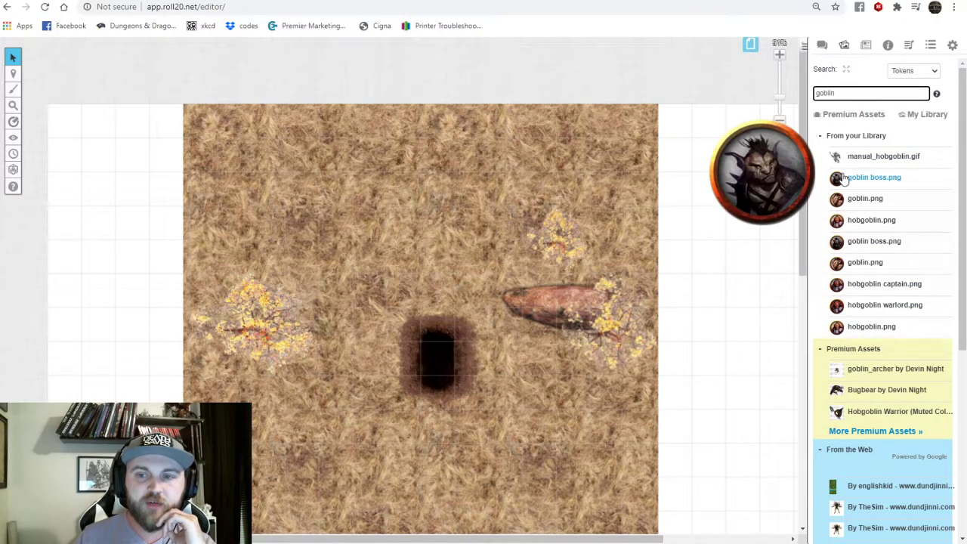
pyautogui.moveTo(840, 210)
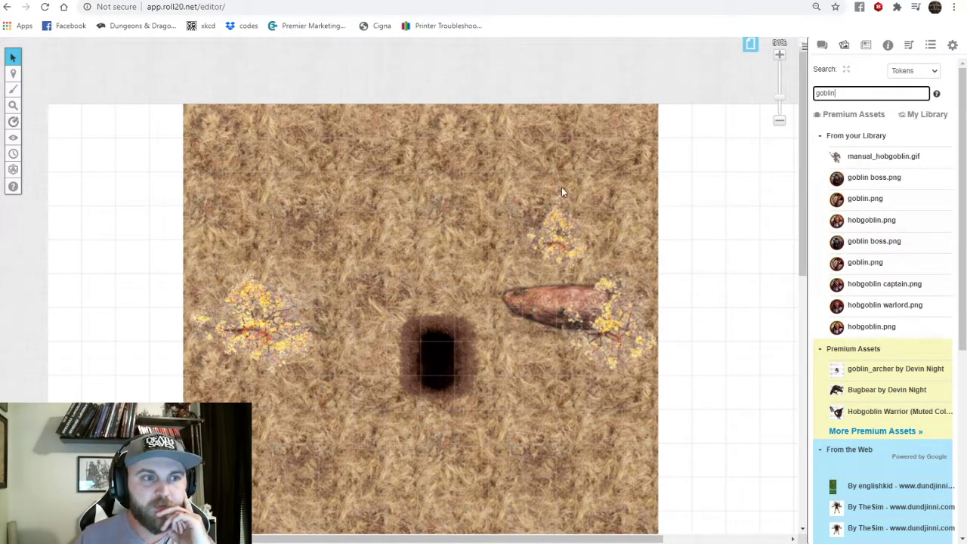
# Place the goblin.png token from the library on the Objects & Tokens layer, just beside the small upper tree.
pyautogui.moveTo(14, 79)
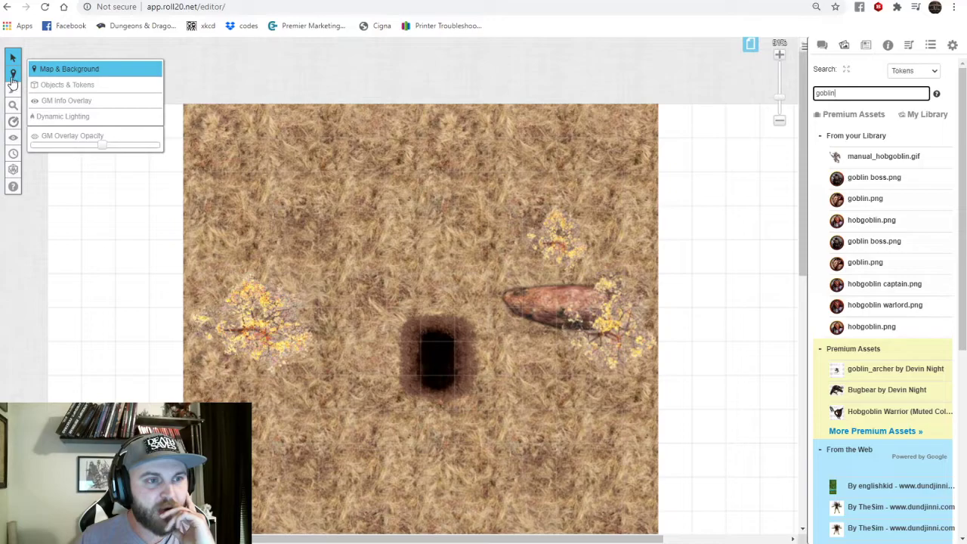
pyautogui.click(67, 89)
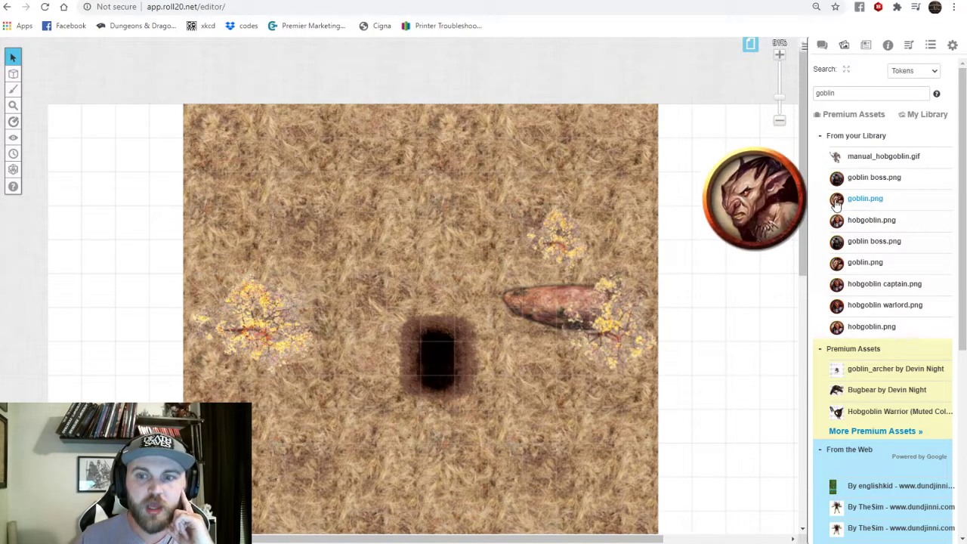
pyautogui.moveTo(837, 201); pyautogui.dragTo(509, 262)
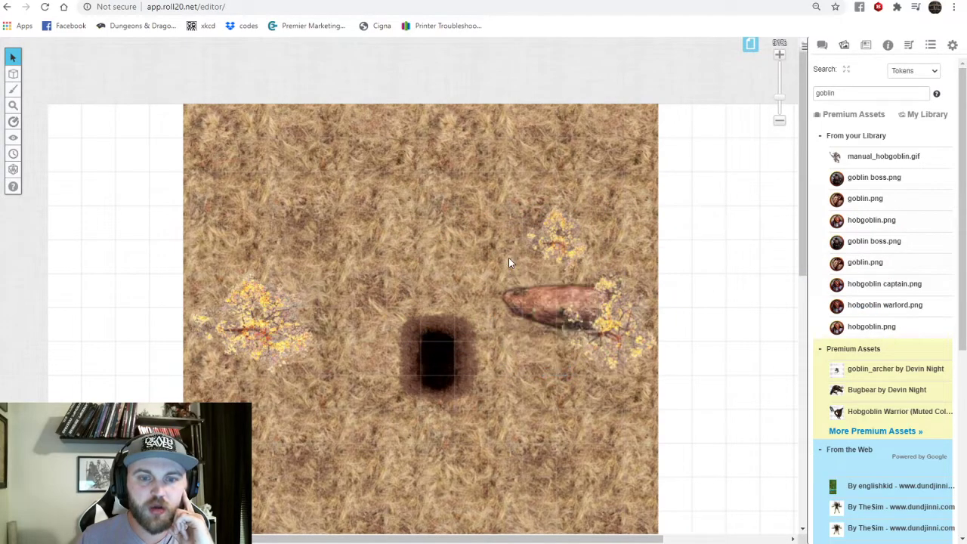
pyautogui.click(509, 259)
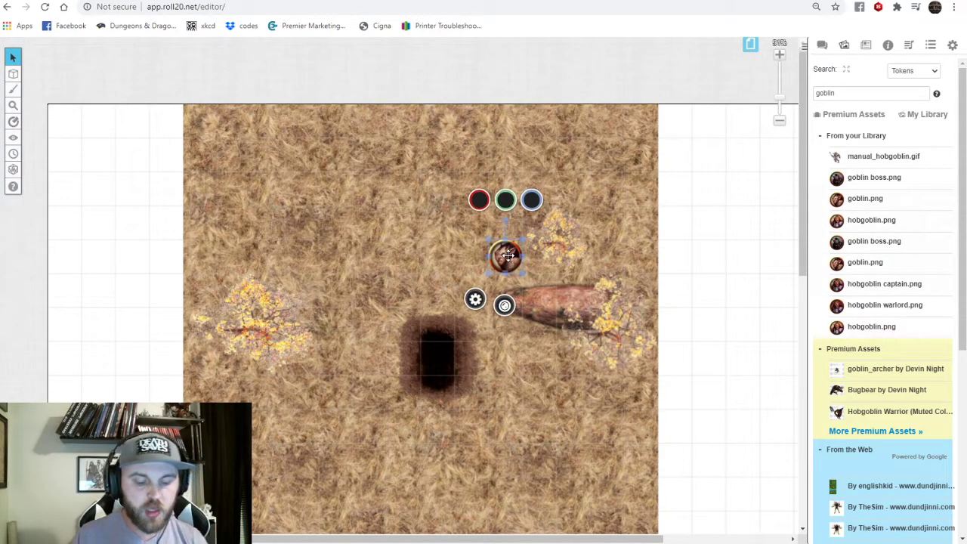
# Copy the goblin token three times, placing one on the small tree's other side and two flanking the large tree across the hole.
pyautogui.hotkey('ctrl', 'c')
pyautogui.hotkey('ctrl', 'v')
pyautogui.moveTo(517, 269); pyautogui.dragTo(601, 270)
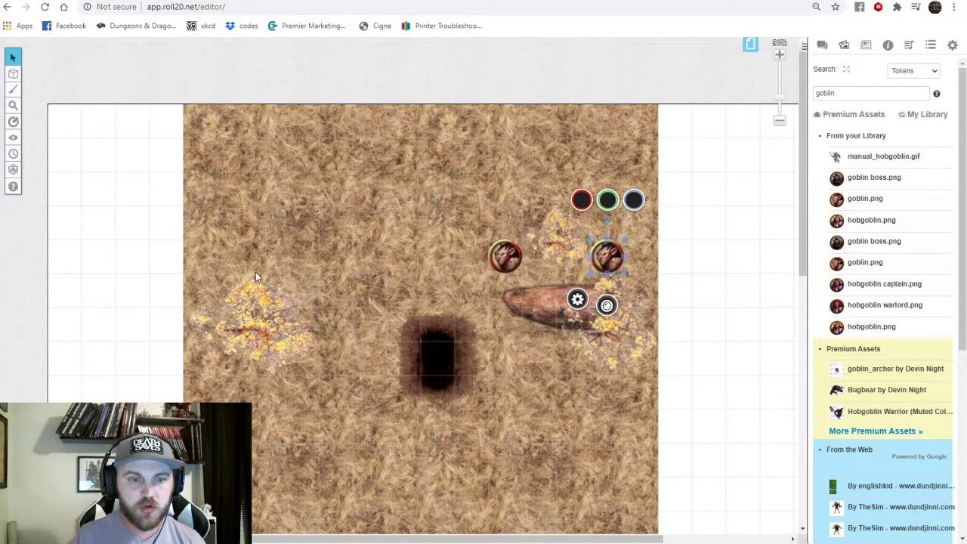
pyautogui.hotkey('ctrl', 'v')
pyautogui.moveTo(298, 285); pyautogui.dragTo(302, 289)
pyautogui.click(236, 281)
pyautogui.hotkey('ctrl', 'v')
pyautogui.moveTo(234, 281); pyautogui.dragTo(200, 289)
pyautogui.click(289, 270)
# Search the tokens for "beak", place the axe beak.png token, enlarge it to 2 x 2 cells and move it above the small tree.
pyautogui.doubleClick(842, 92)
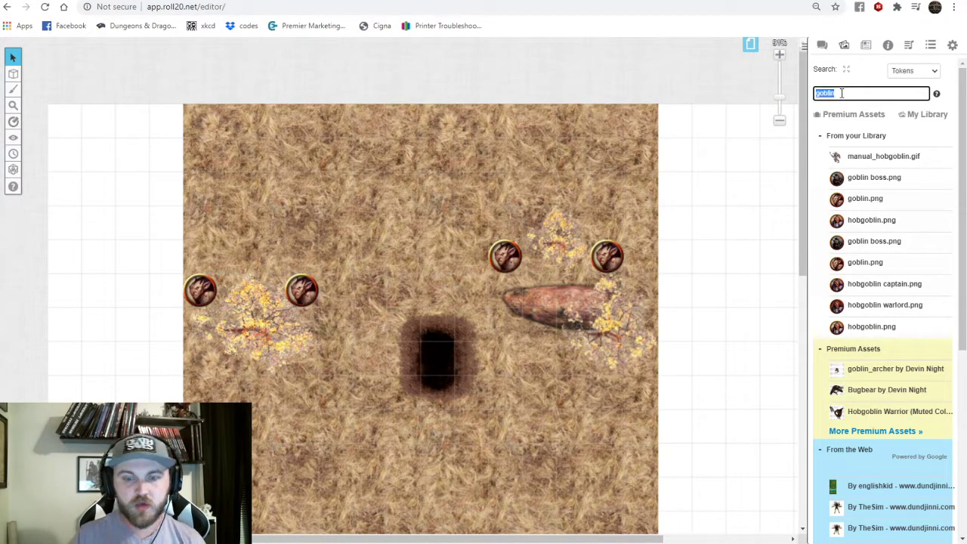
pyautogui.write('beak')
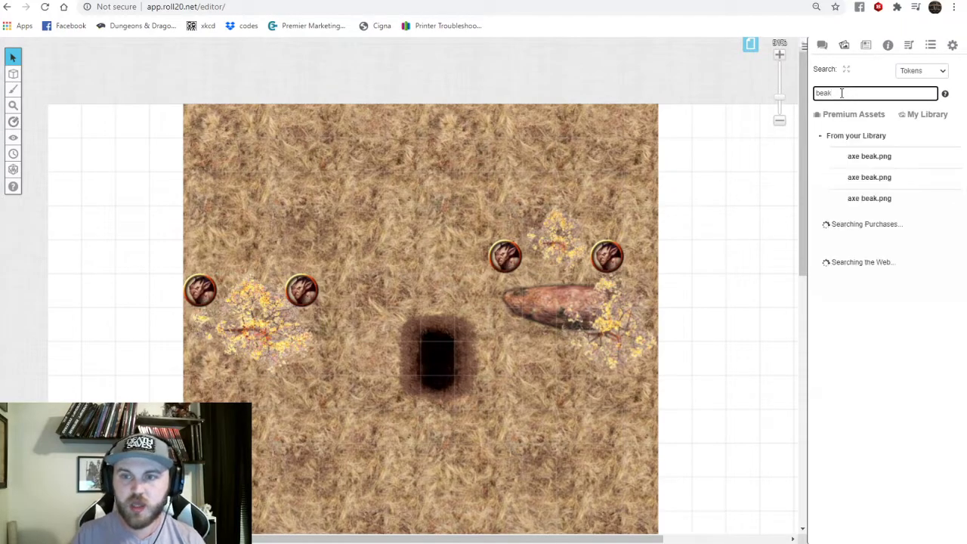
pyautogui.moveTo(837, 156); pyautogui.dragTo(405, 162)
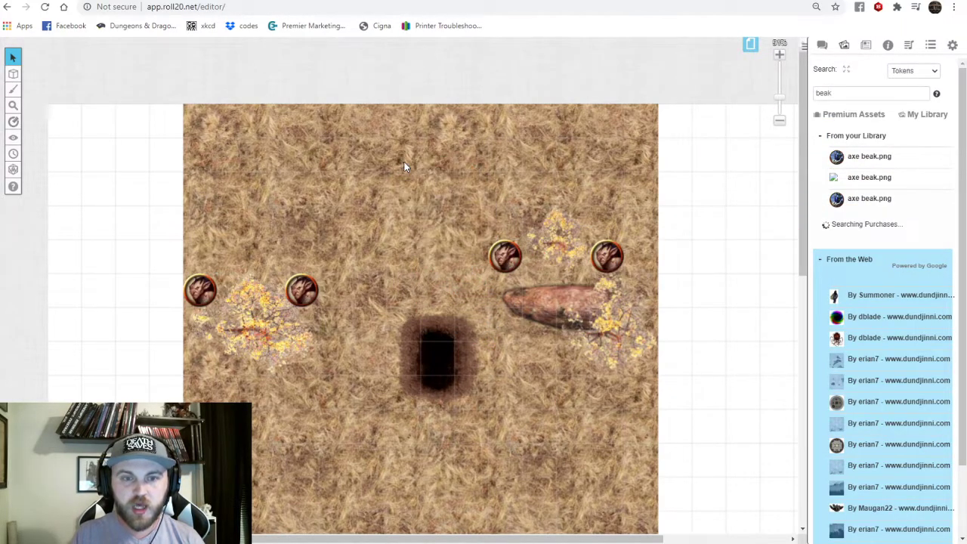
pyautogui.moveTo(419, 175); pyautogui.dragTo(456, 209)
pyautogui.moveTo(427, 176); pyautogui.dragTo(614, 175)
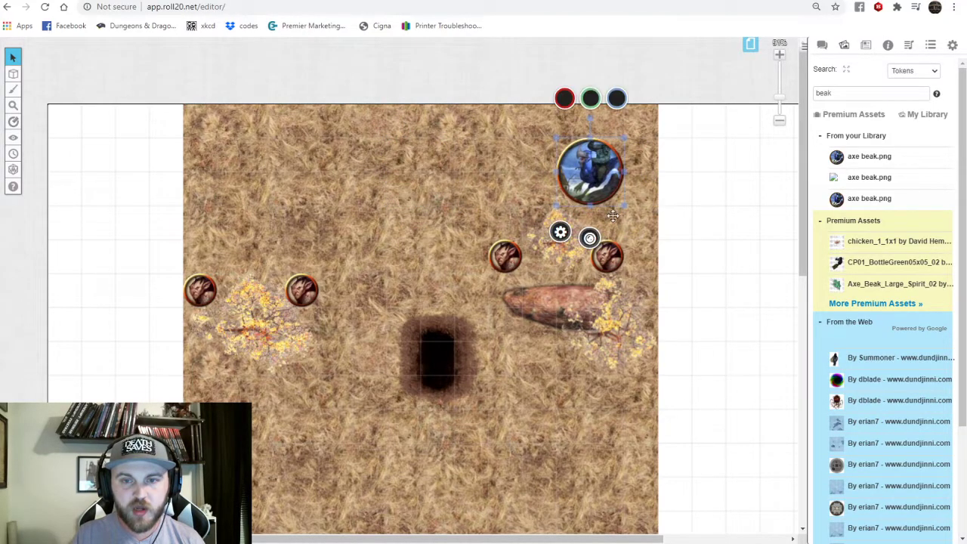
pyautogui.click(736, 260)
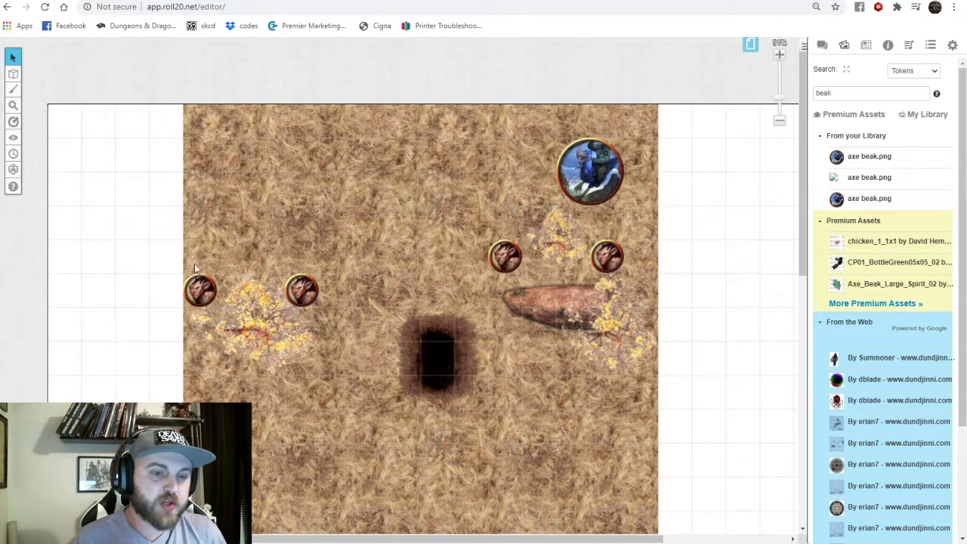
# Examine the basic token settings and the available status markers of the goblin between the hole and the small tree.
pyautogui.click(501, 261)
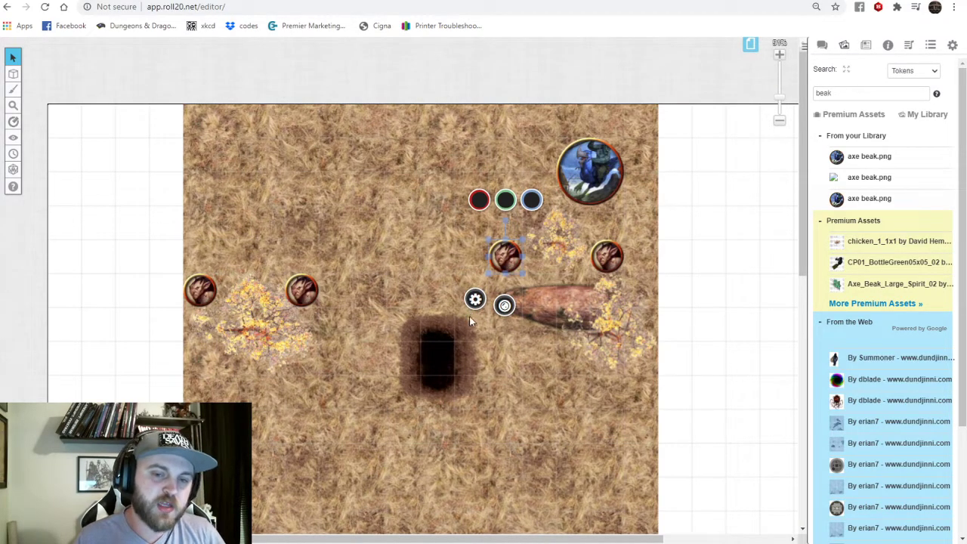
pyautogui.click(474, 301)
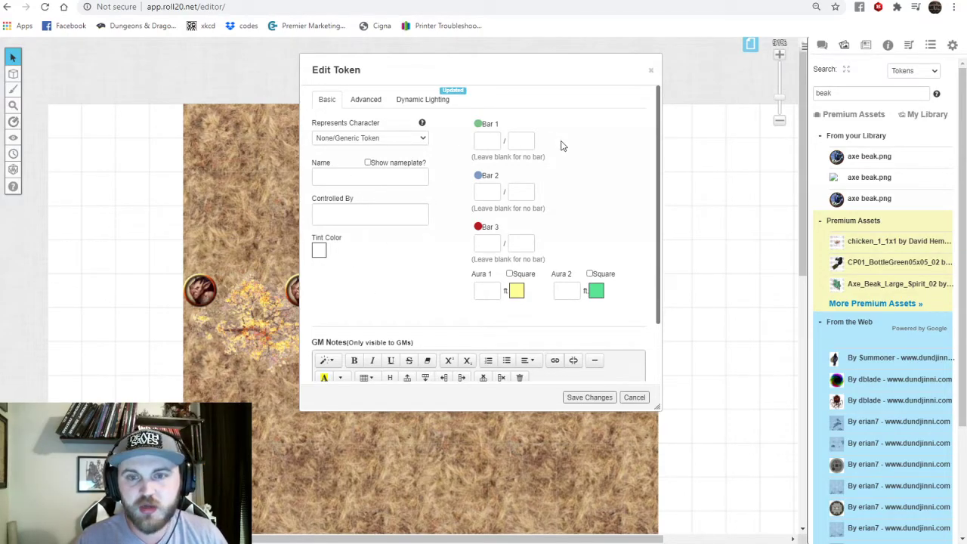
pyautogui.click(650, 72)
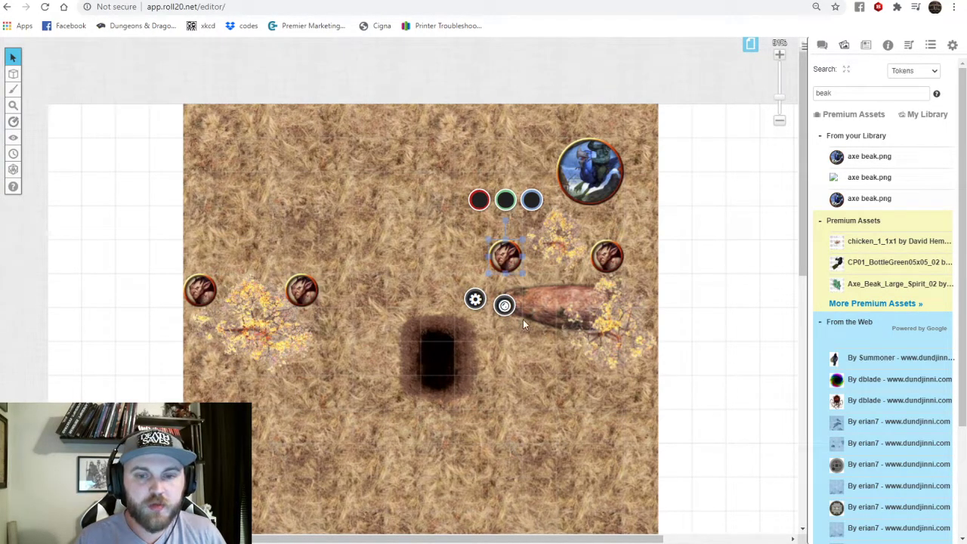
pyautogui.moveTo(504, 309)
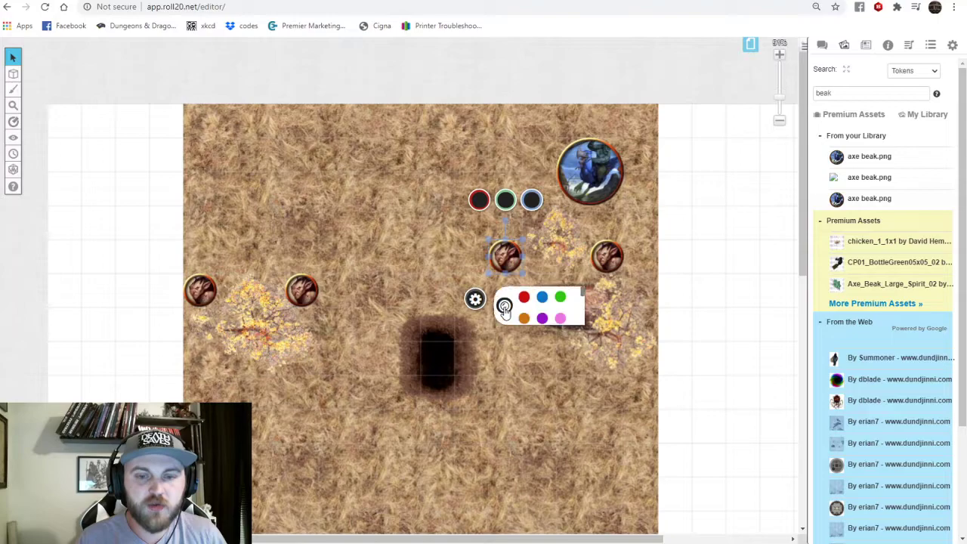
pyautogui.scroll(-2, 504, 306)
pyautogui.scroll(2, 554, 305)
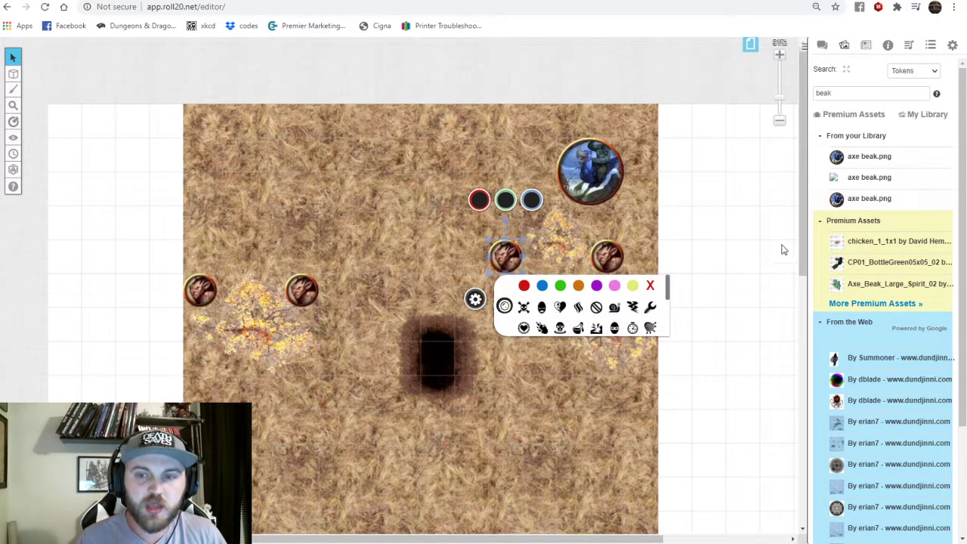
# Give the goblin between the hole and the small tree the snail status marker, and remove that marker again.
pyautogui.moveTo(780, 97); pyautogui.dragTo(781, 78)
pyautogui.moveTo(484, 540); pyautogui.dragTo(543, 517)
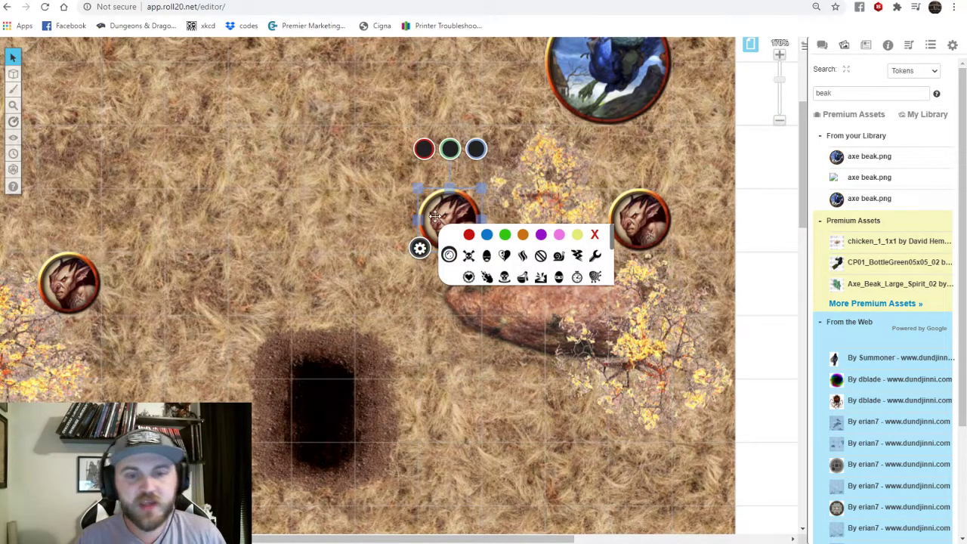
pyautogui.click(558, 255)
pyautogui.click(533, 347)
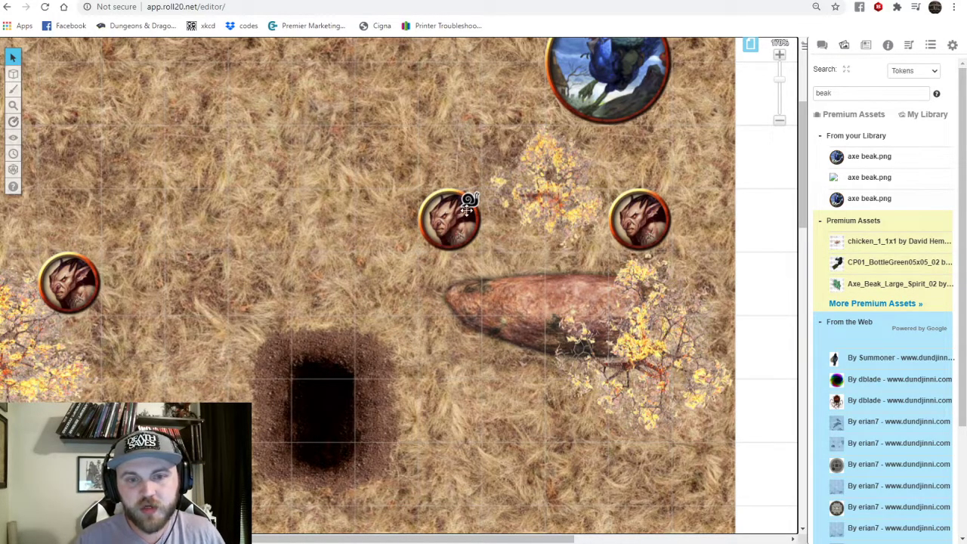
pyautogui.click(452, 233)
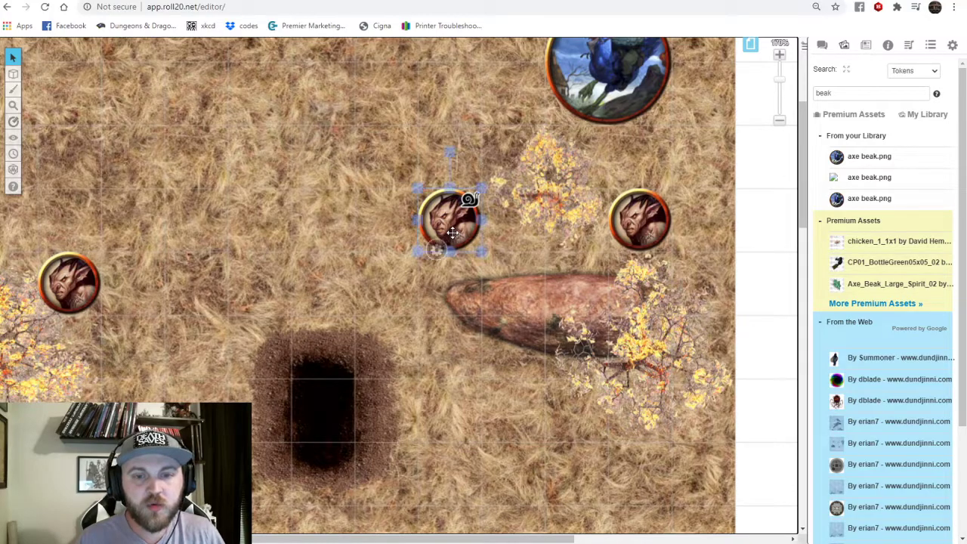
pyautogui.moveTo(449, 284)
pyautogui.click(558, 285)
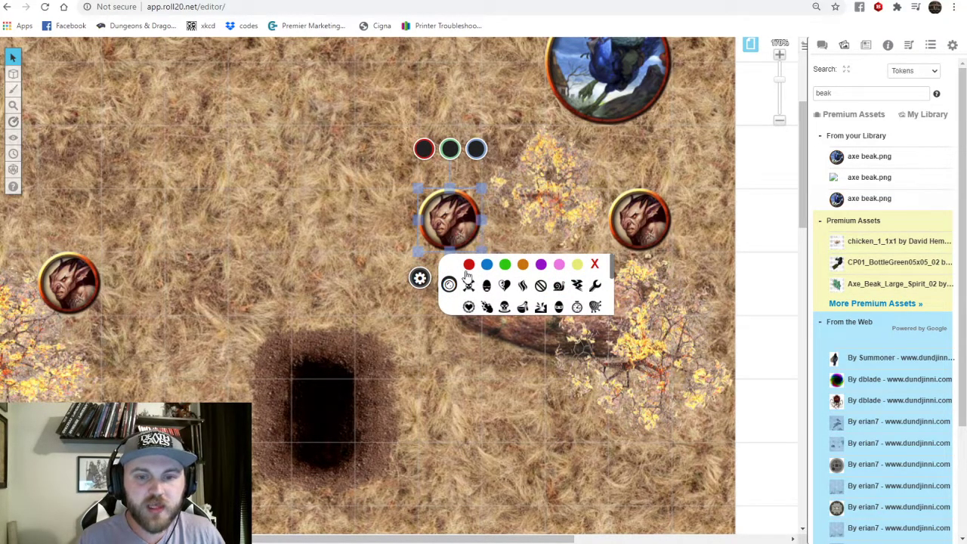
# Mark the goblins on either side of the small tree with colored dots, red for the one nearer the hole and blue for the other.
pyautogui.click(469, 264)
pyautogui.click(625, 225)
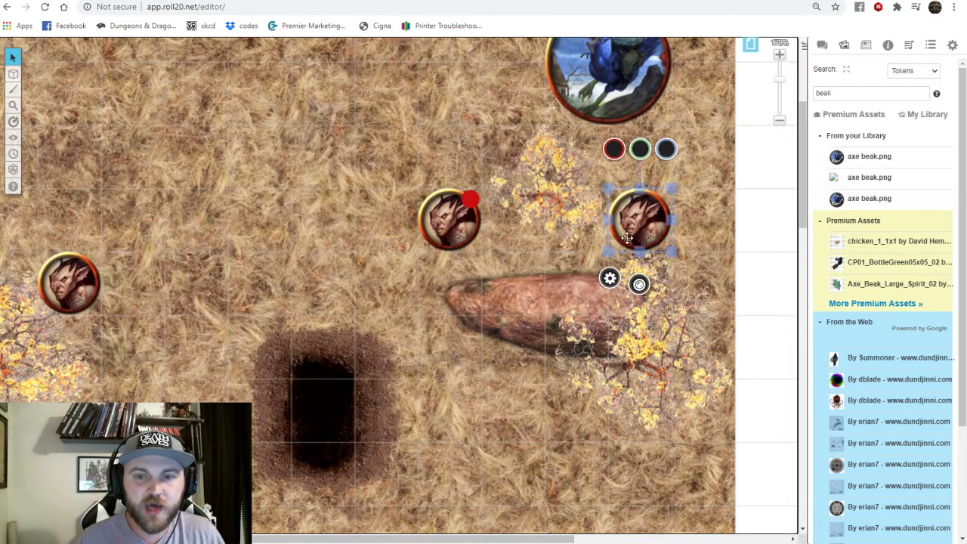
pyautogui.moveTo(639, 284)
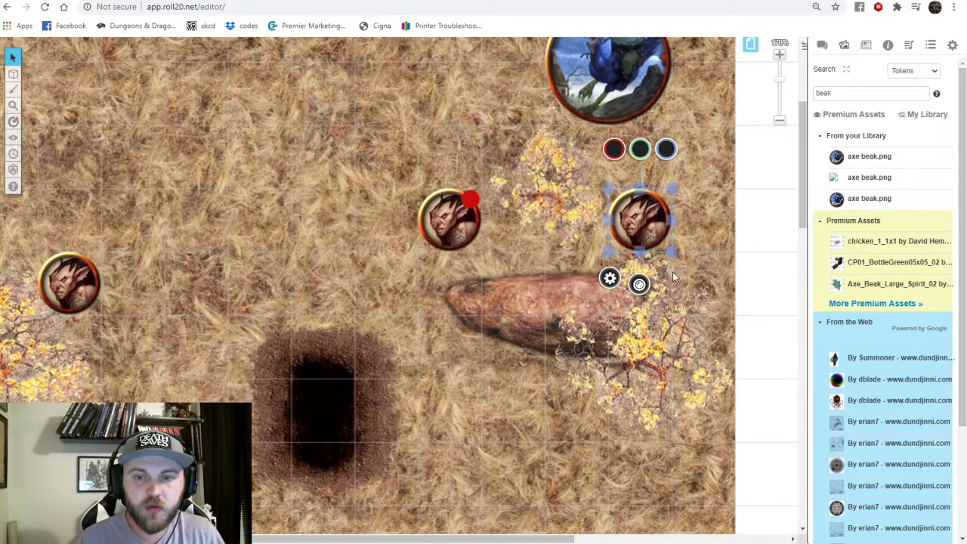
pyautogui.click(677, 264)
# Mark the two goblins flanking the large tree with colored dots, green for the one nearer the hole and orange at the map edge.
pyautogui.moveTo(584, 534); pyautogui.dragTo(443, 534)
pyautogui.click(296, 283)
pyautogui.moveTo(296, 348)
pyautogui.click(351, 328)
pyautogui.click(106, 287)
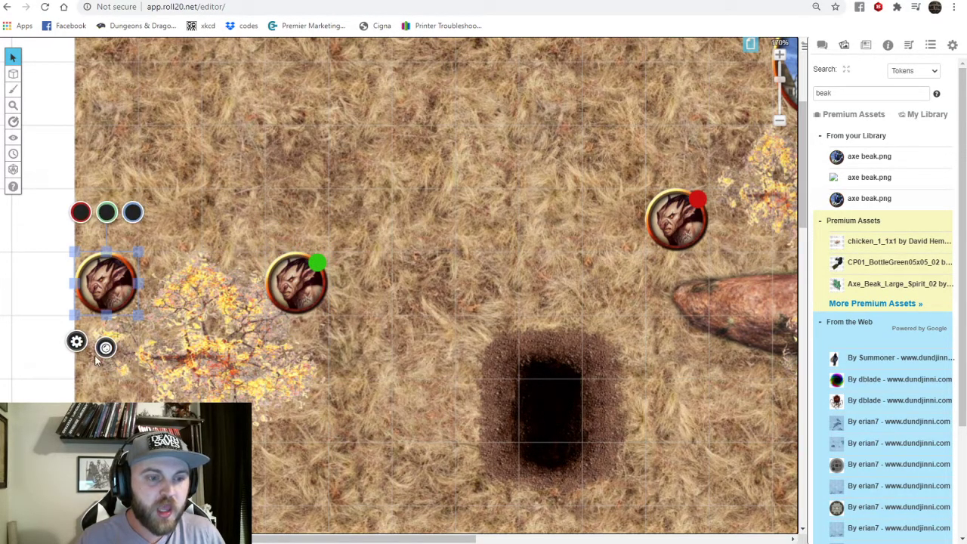
pyautogui.moveTo(106, 347)
pyautogui.click(181, 327)
pyautogui.click(399, 339)
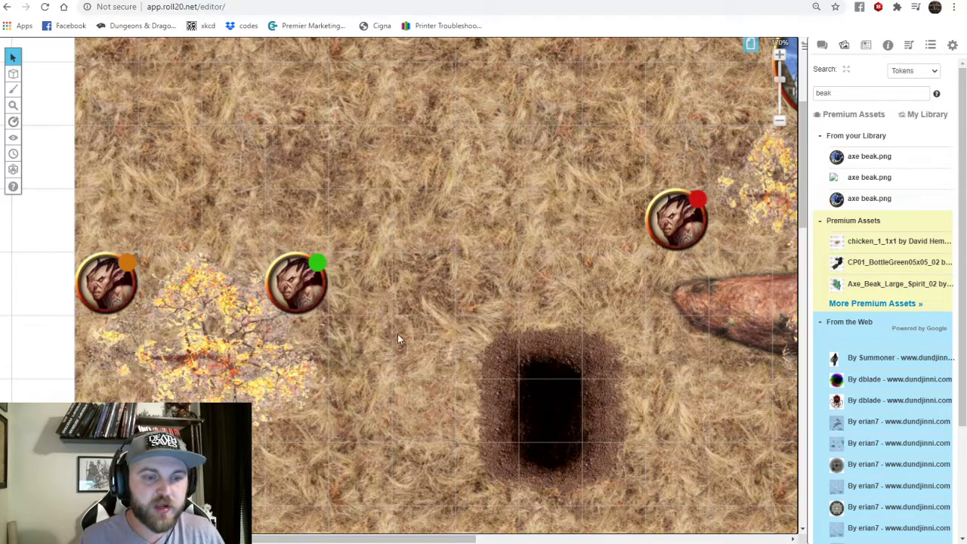
pyautogui.moveTo(784, 83); pyautogui.dragTo(786, 94)
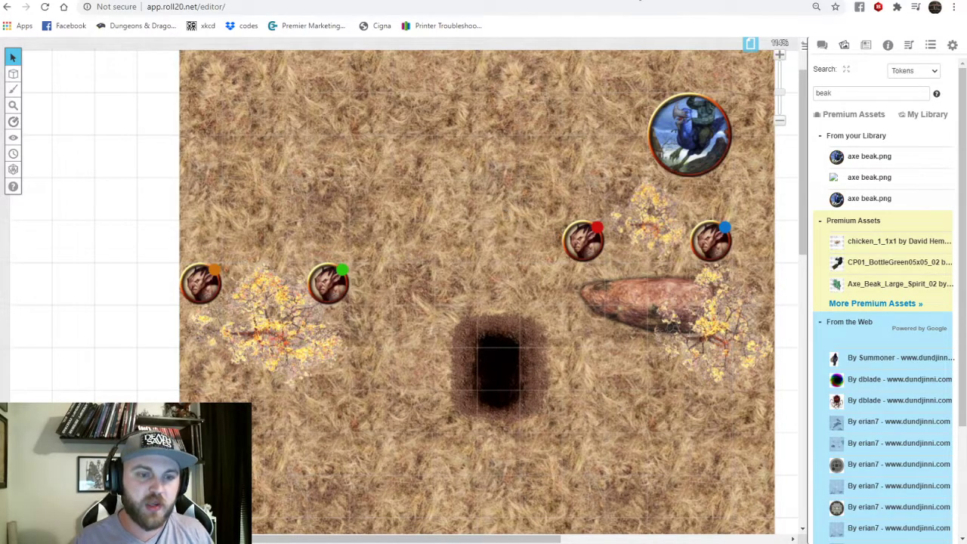
pyautogui.moveTo(461, 539); pyautogui.dragTo(496, 539)
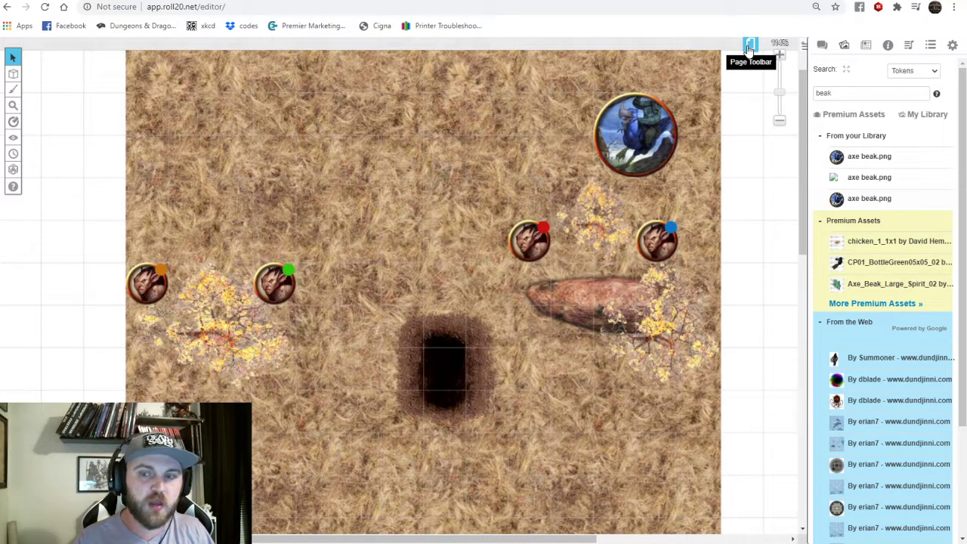
pyautogui.scroll(-3, 870, 387)
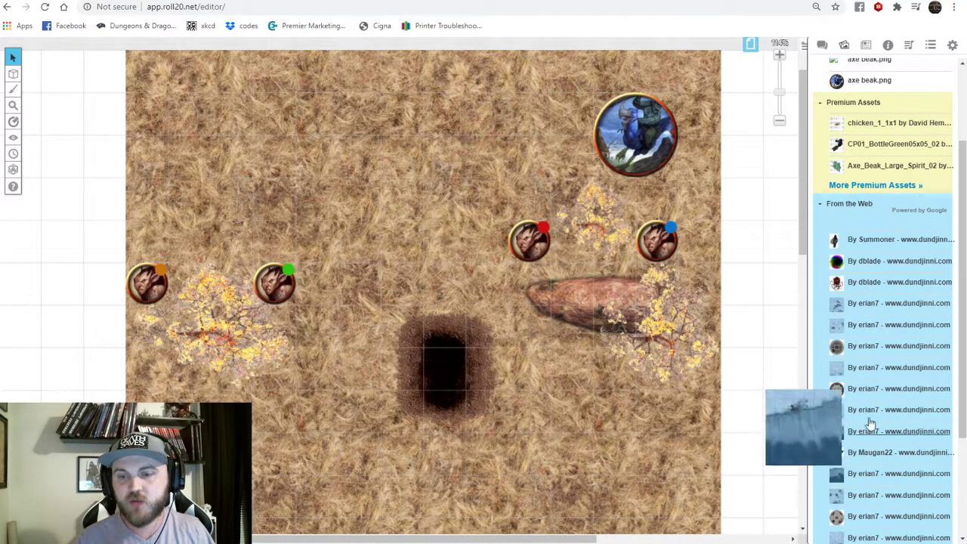
pyautogui.scroll(3, 900, 378)
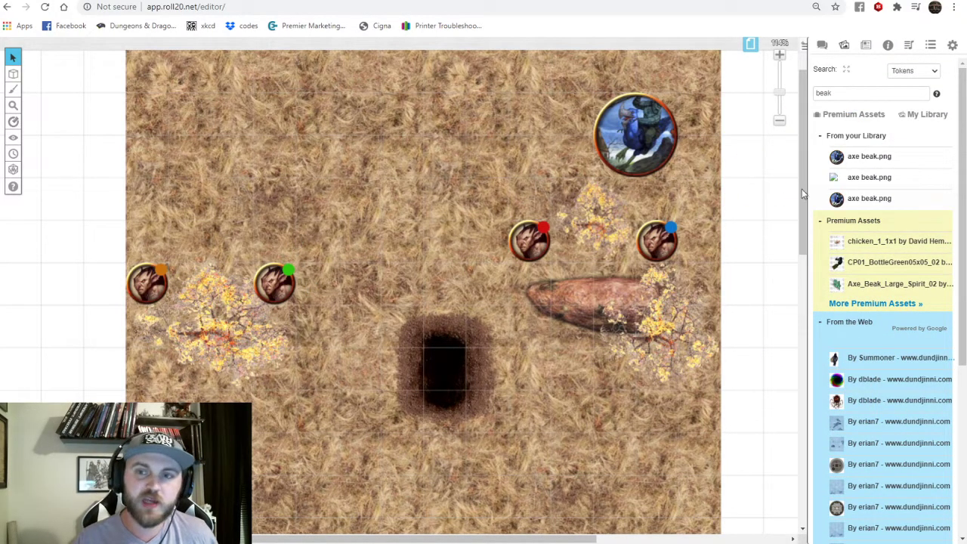
# Switch to the beach battlemap page and search the tokens for "sahuagin", looking through the library and web results.
pyautogui.click(751, 47)
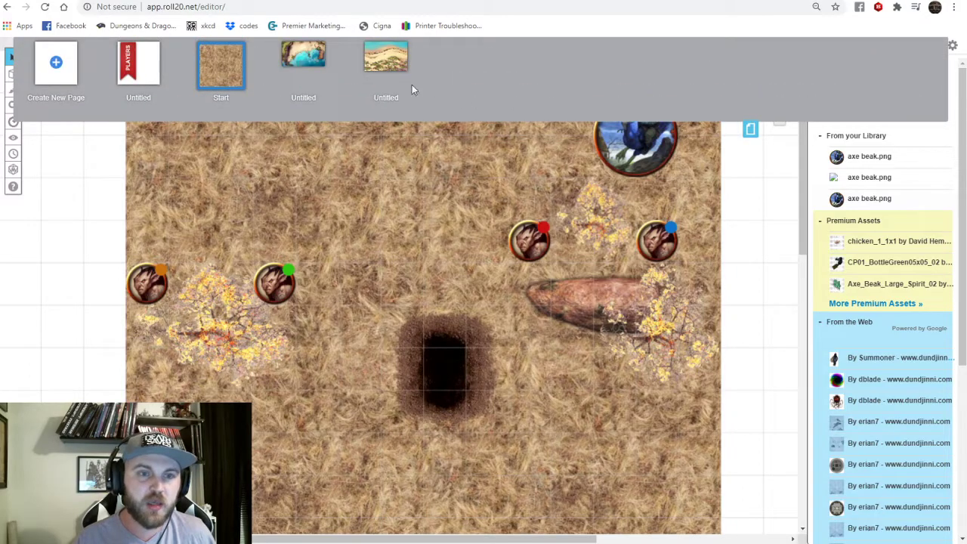
pyautogui.click(320, 60)
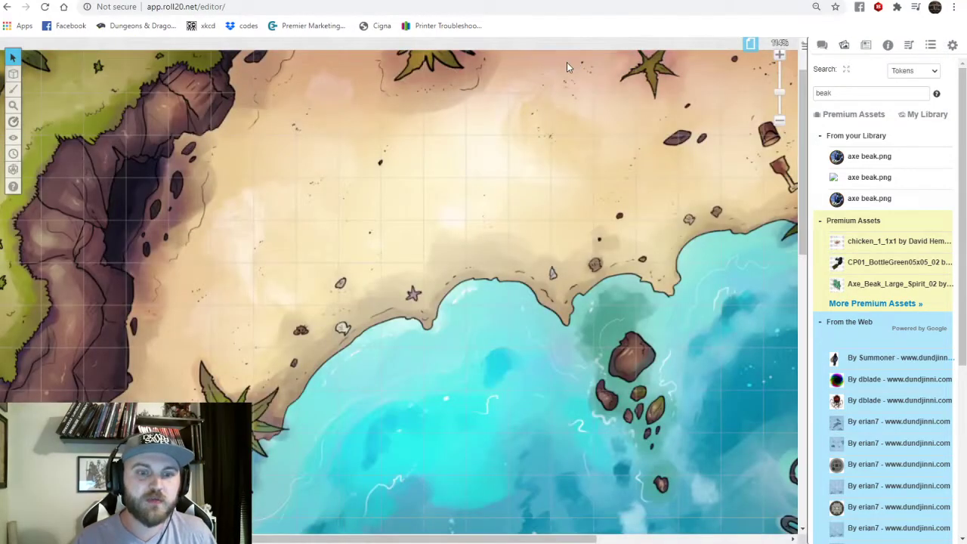
pyautogui.scroll(-3, 567, 62)
pyautogui.scroll(1, 567, 62)
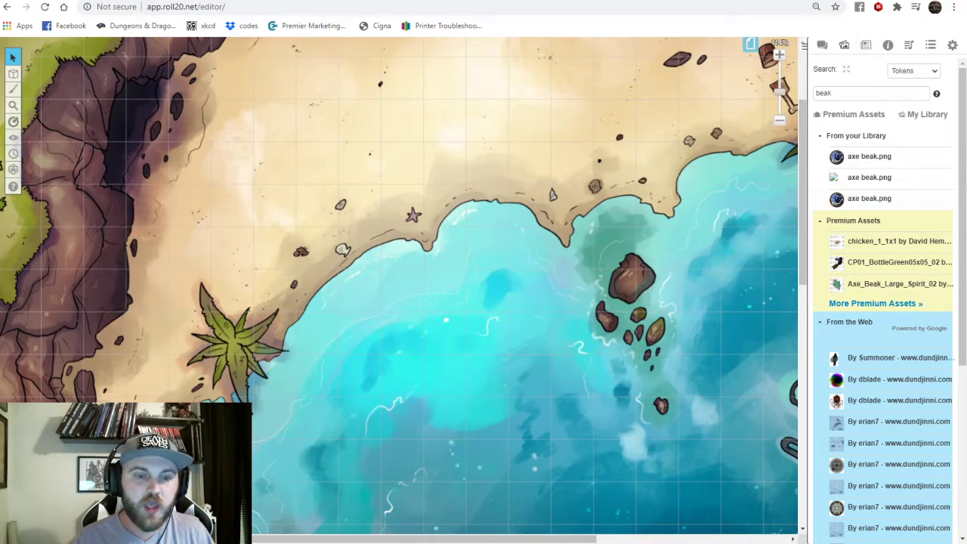
pyautogui.doubleClick(850, 94)
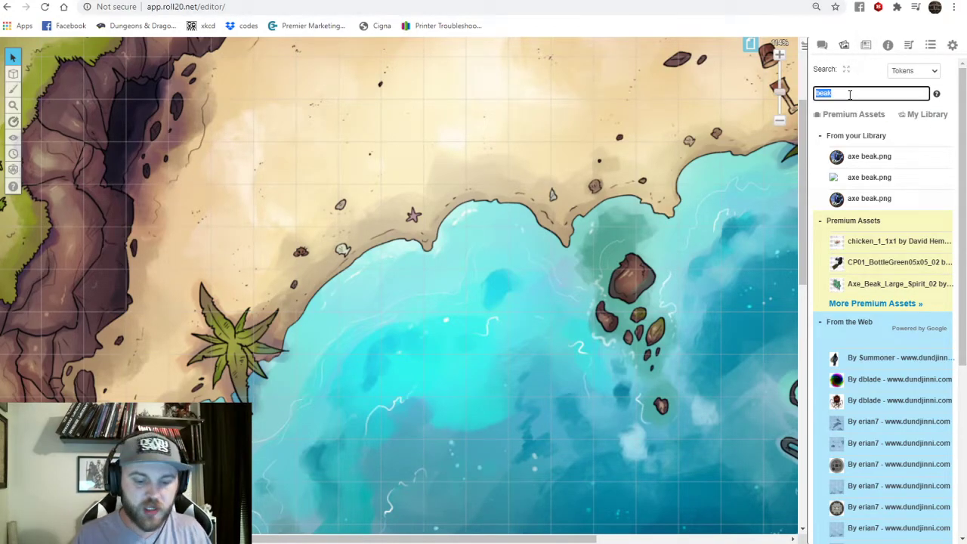
pyautogui.write('sahuagin')
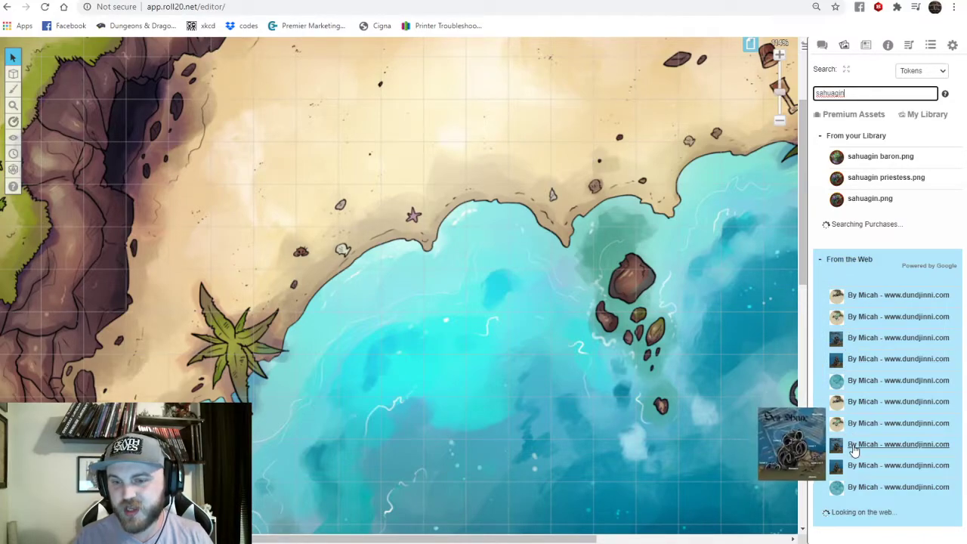
pyautogui.scroll(-1, 842, 492)
pyautogui.scroll(-5, 843, 499)
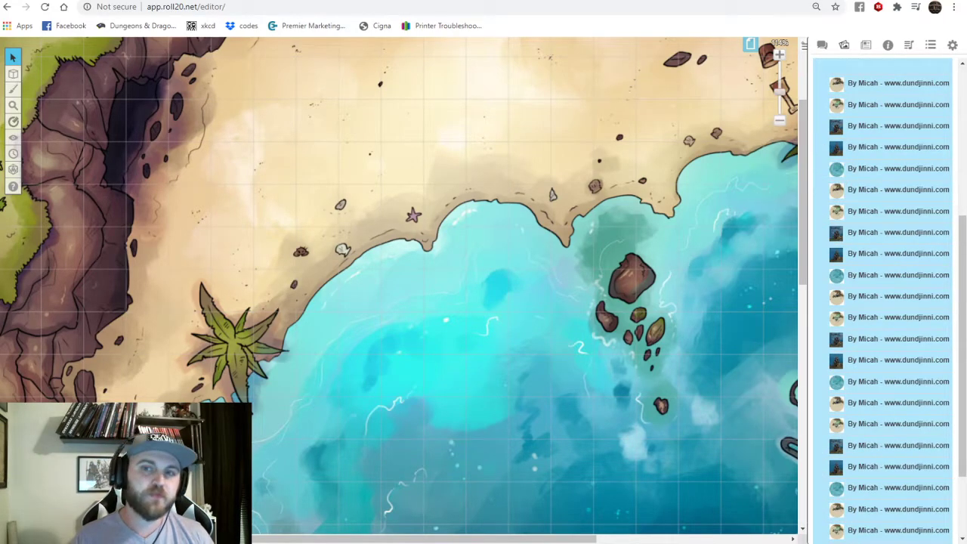
# Bring the swimming sahuagin fighter picture from the web image results onto the beach map and shrink it to one grid square.
pyautogui.click(811, 2)
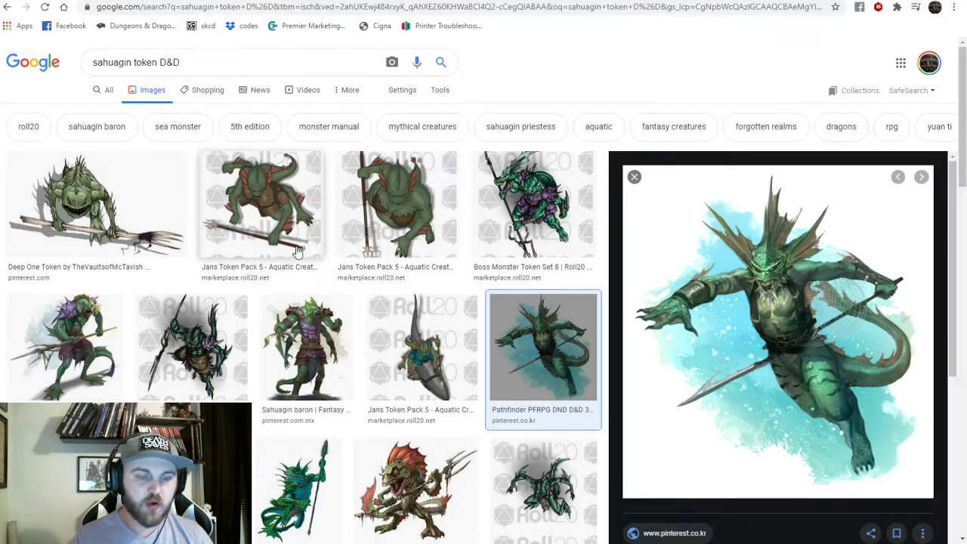
pyautogui.scroll(-1, 303, 251)
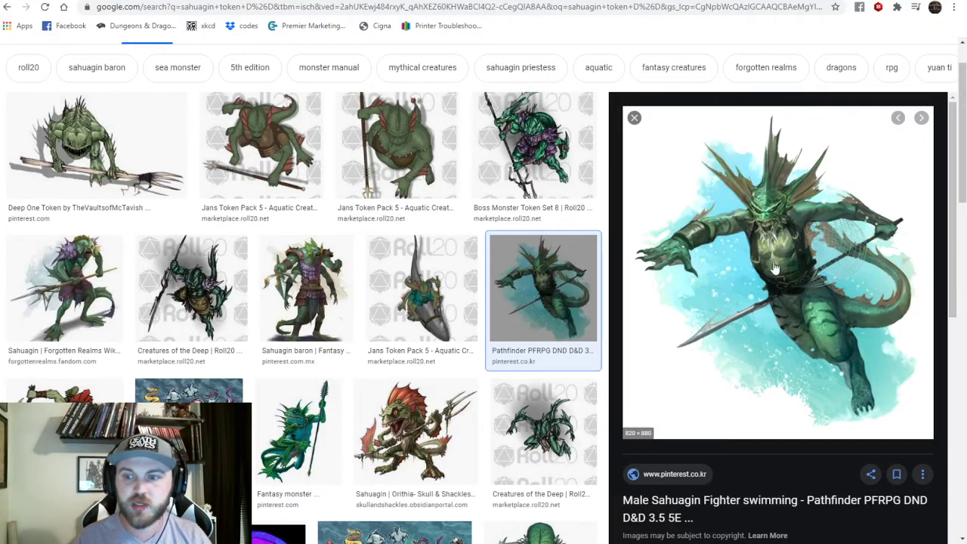
pyautogui.click(544, 0)
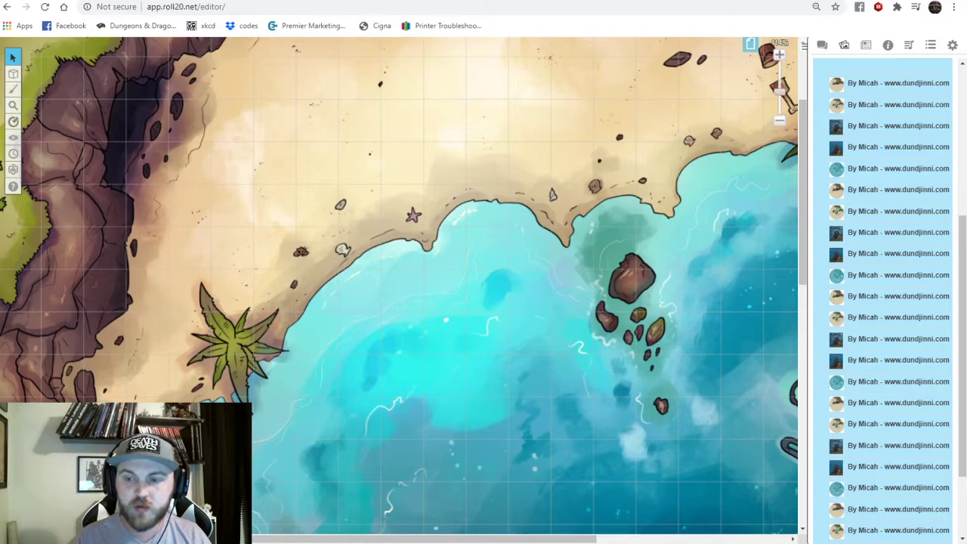
pyautogui.moveTo(453, 346); pyautogui.dragTo(445, 338)
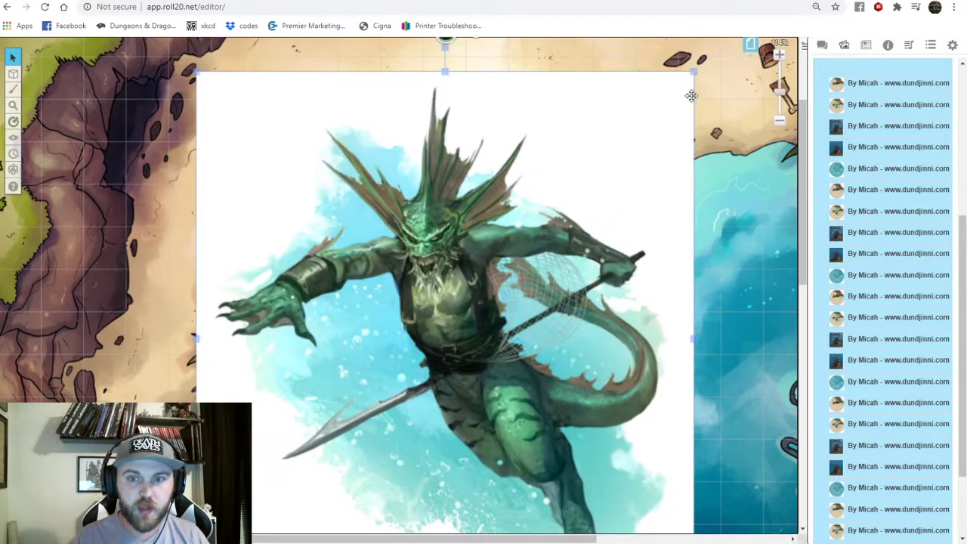
pyautogui.moveTo(694, 72); pyautogui.dragTo(520, 336)
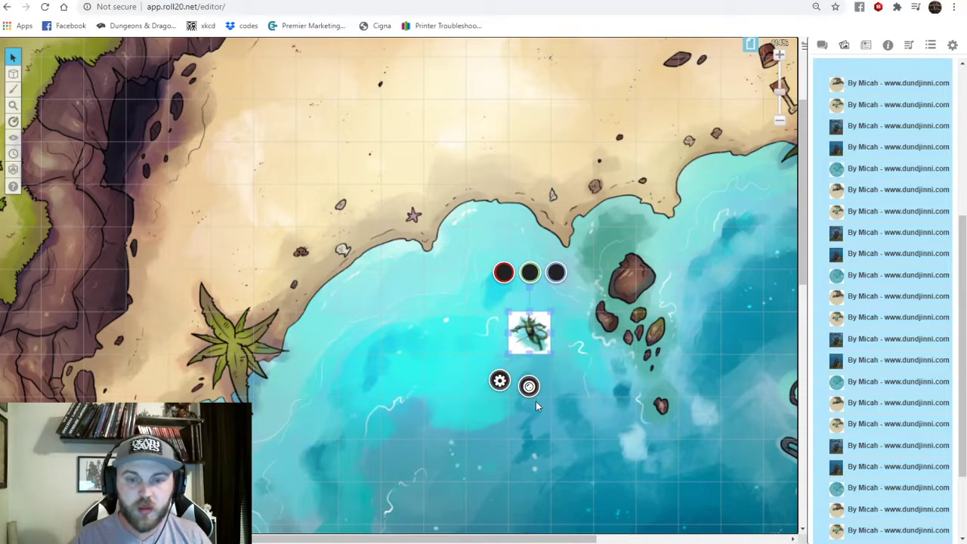
# Paste two more copies of the sahuagin token into the water, forming a triangle with the first one.
pyautogui.hotkey('ctrl', 'v')
pyautogui.moveTo(439, 414); pyautogui.dragTo(451, 429)
pyautogui.click(610, 421)
pyautogui.hotkey('ctrl', 'v')
pyautogui.moveTo(611, 421); pyautogui.dragTo(617, 423)
pyautogui.click(664, 427)
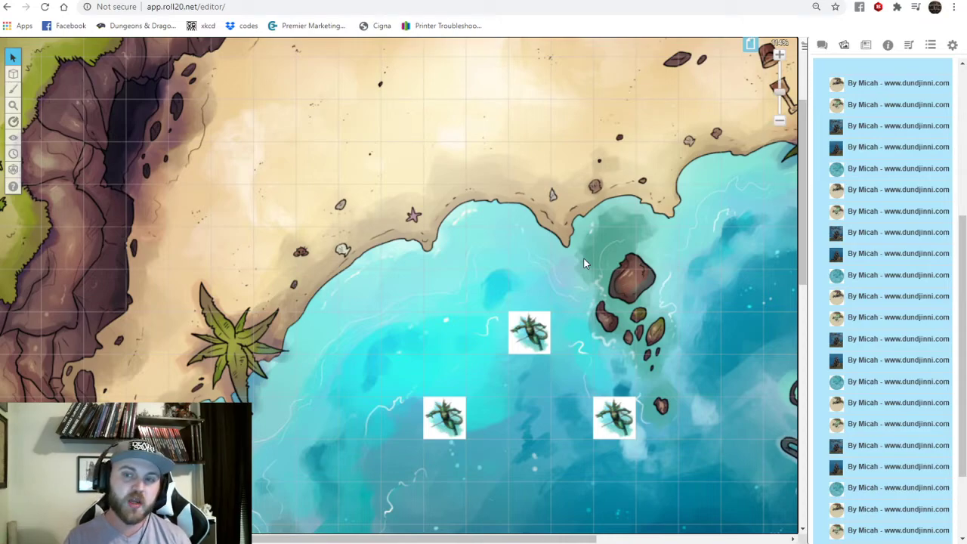
# Search the tokens for "dwarf" and place dwarf_forge_cleric_token.png on the sand above the starfish.
pyautogui.click(865, 47)
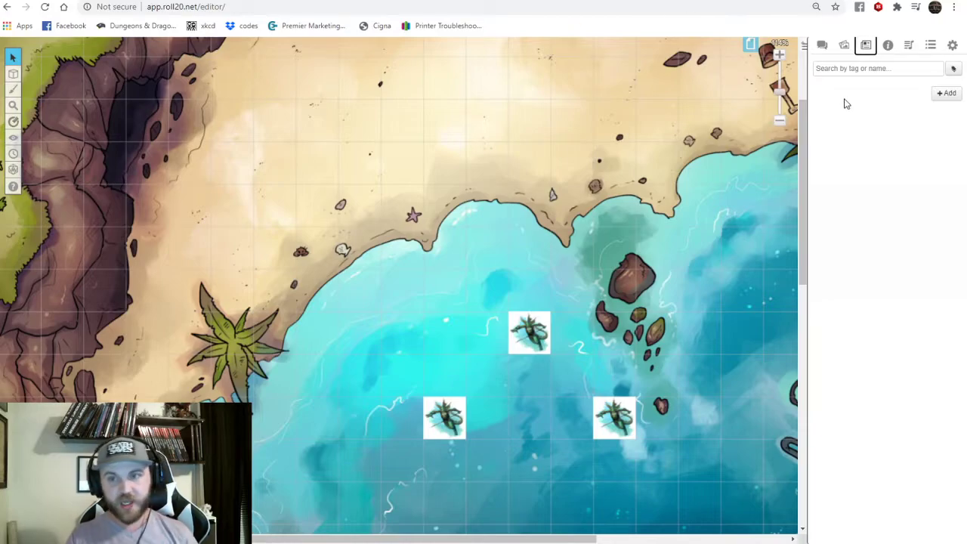
pyautogui.click(844, 46)
pyautogui.moveTo(909, 154)
pyautogui.scroll(1, 897, 93)
pyautogui.doubleClick(866, 92)
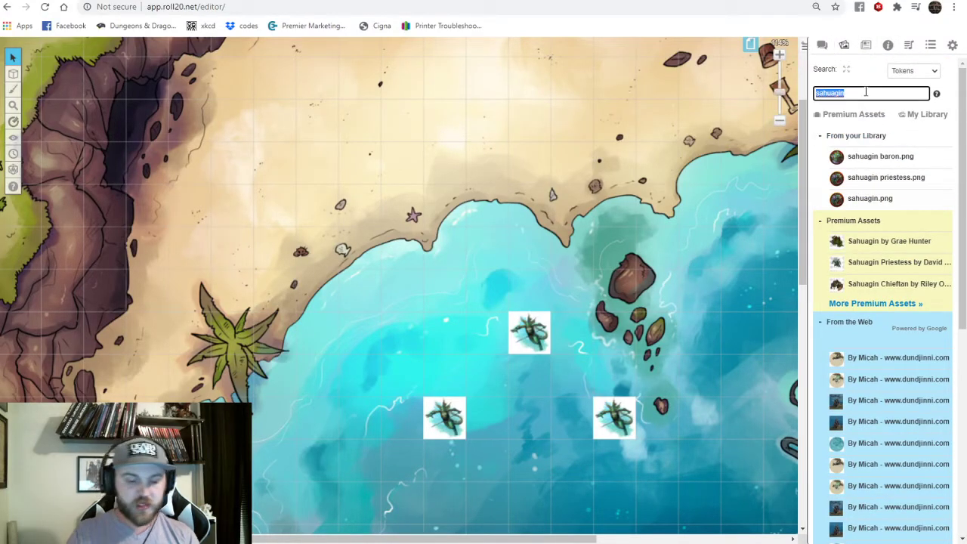
pyautogui.write('d')
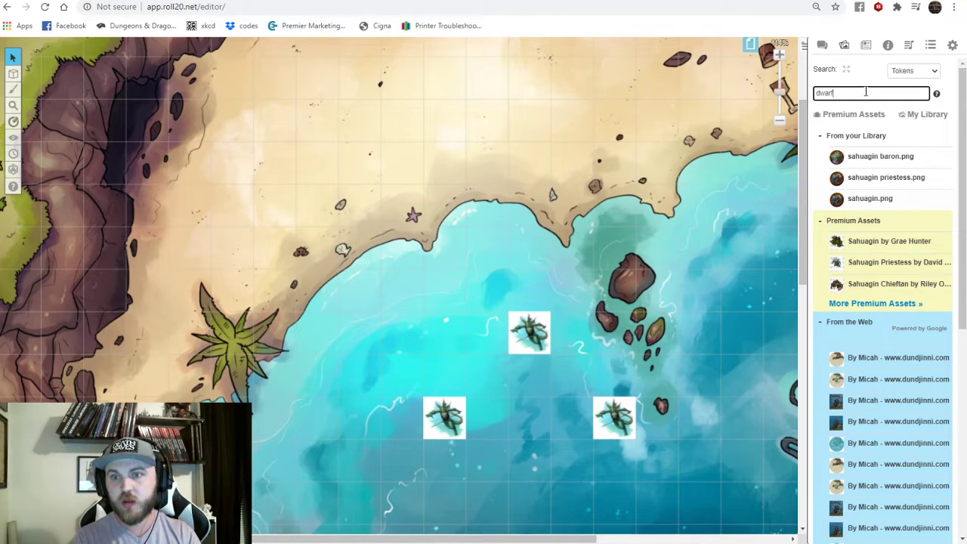
pyautogui.write('warf')
pyautogui.moveTo(840, 259)
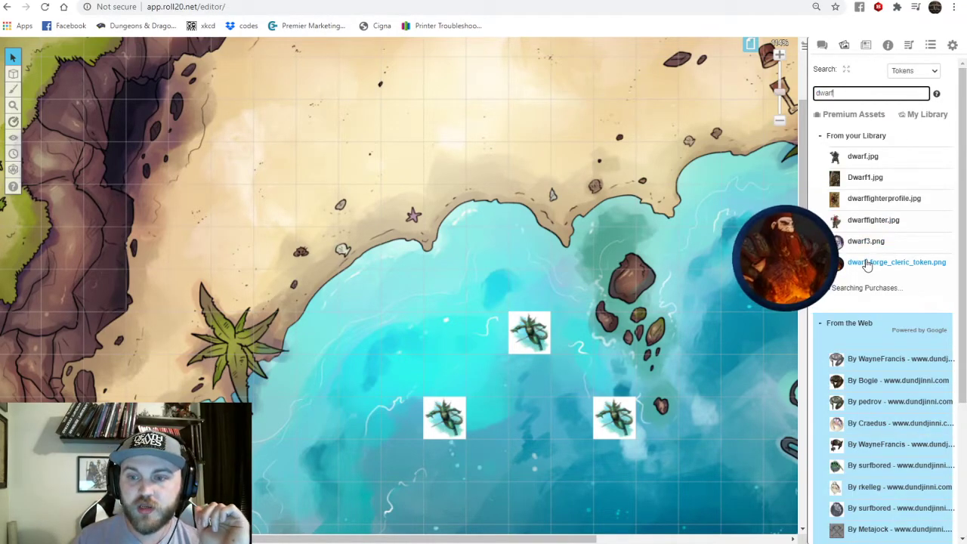
pyautogui.moveTo(832, 253); pyautogui.dragTo(402, 162)
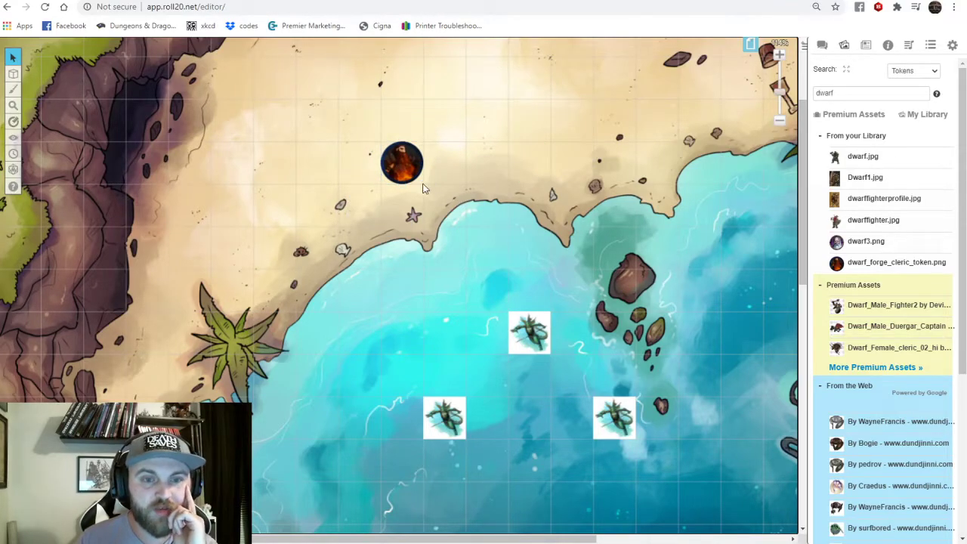
# Give the dwarf token the character's name, show its nameplate, assign control to the listed player, and save the changes.
pyautogui.click(419, 177)
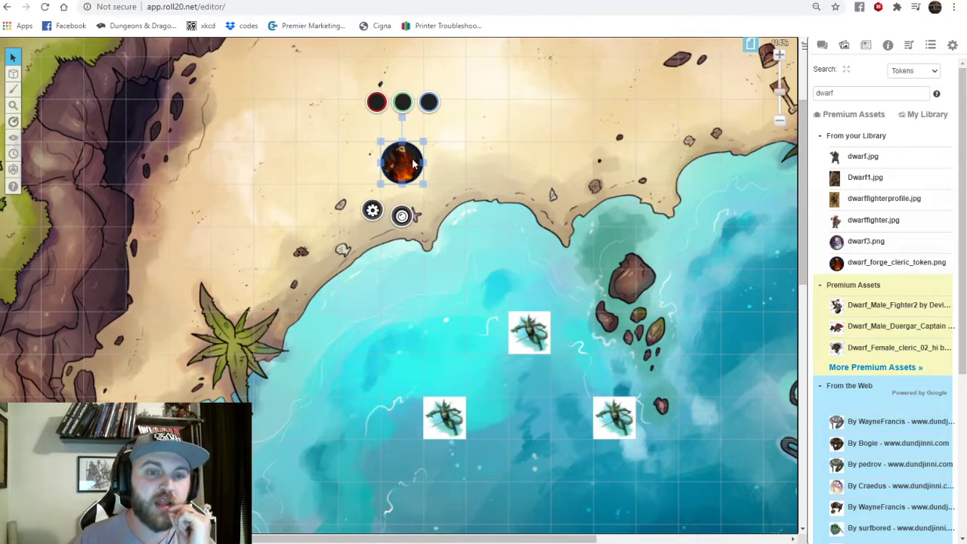
pyautogui.click(531, 334)
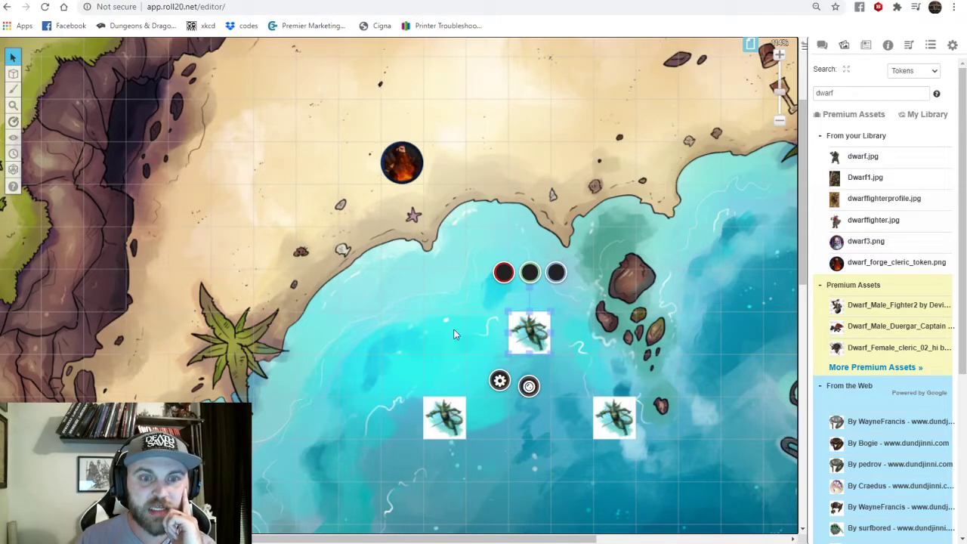
pyautogui.click(407, 167)
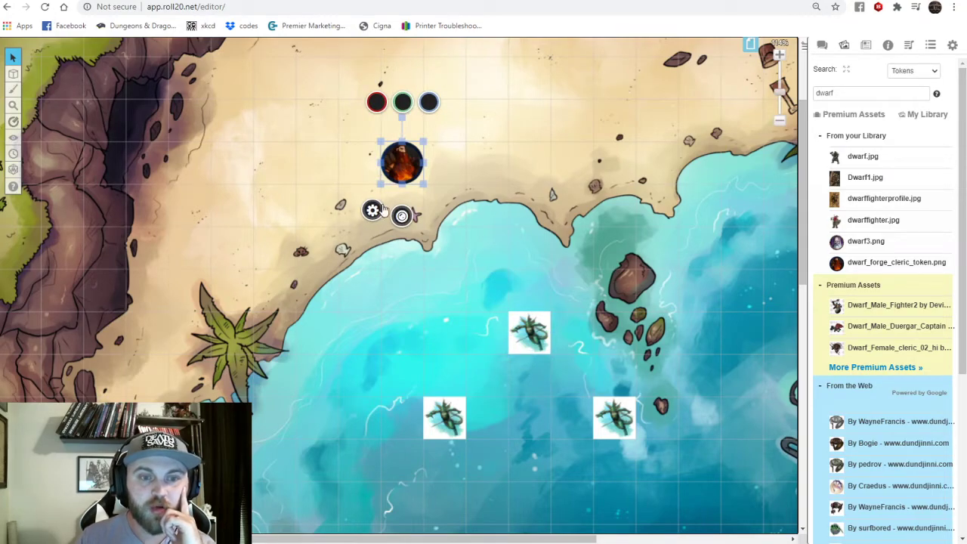
pyautogui.click(372, 211)
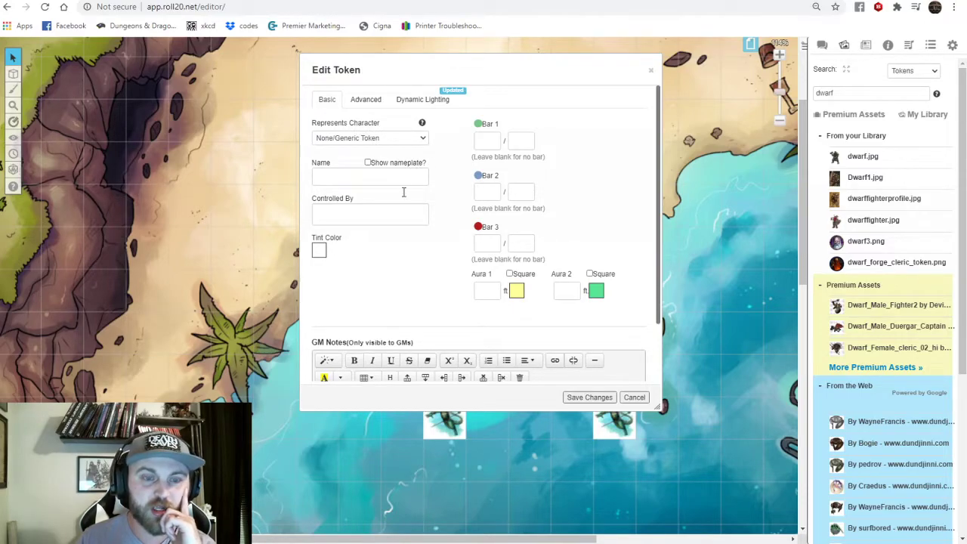
pyautogui.click(372, 174)
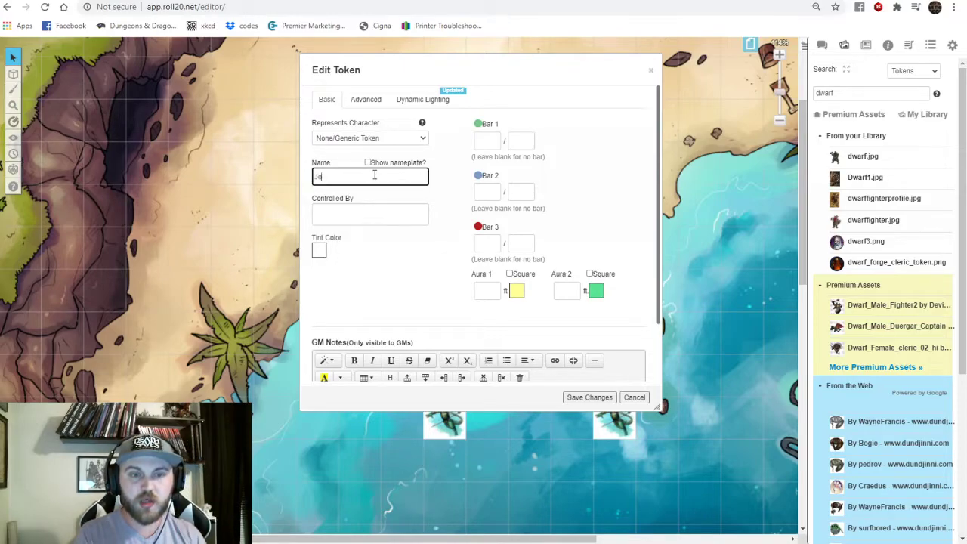
pyautogui.click(369, 163)
pyautogui.click(364, 213)
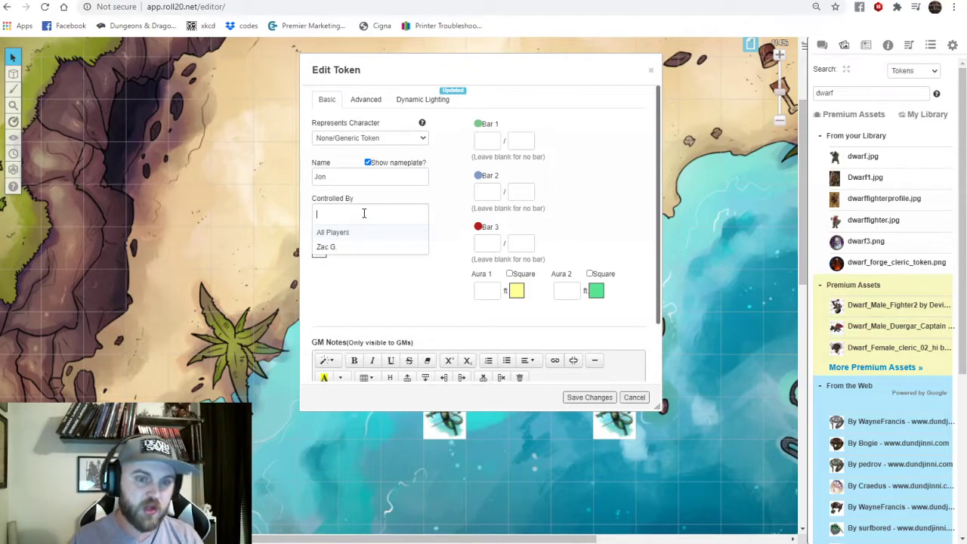
pyautogui.click(361, 248)
pyautogui.click(366, 271)
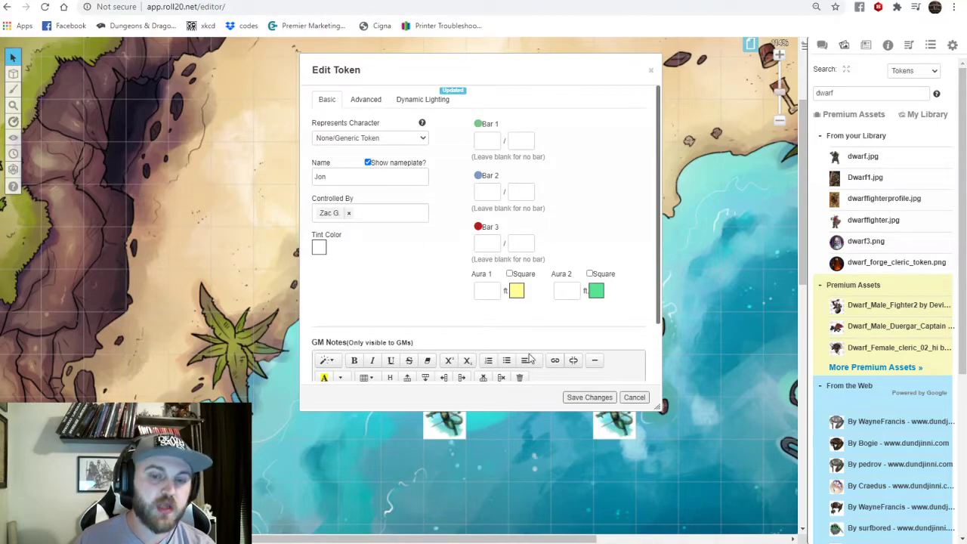
pyautogui.click(589, 398)
pyautogui.click(440, 203)
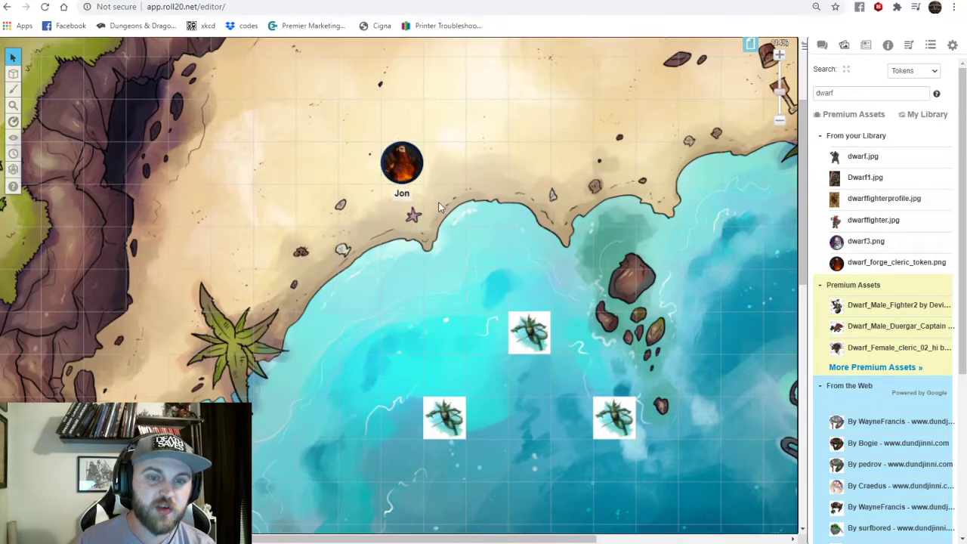
# Move the dwarf token three squares toward the cliff, also taking it three squares down the beach and back up.
pyautogui.click(408, 167)
pyautogui.press('Left')
pyautogui.press('Left')
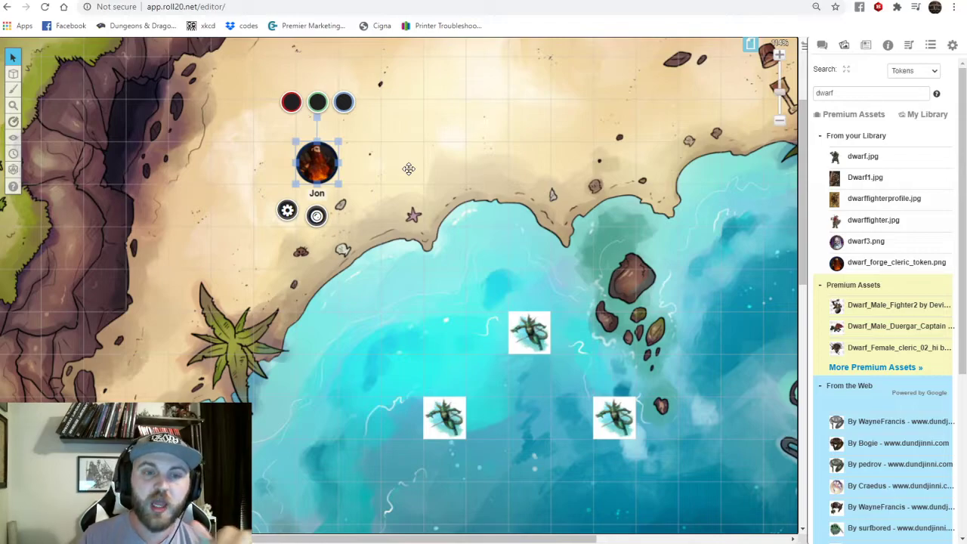
pyautogui.click(409, 167)
pyautogui.click(306, 161)
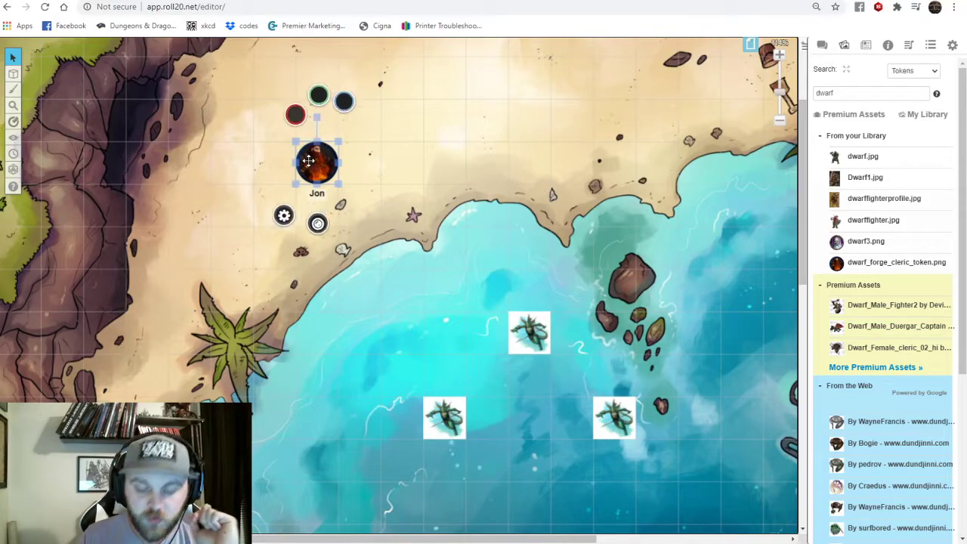
pyautogui.press('Down')
pyautogui.press('Down')
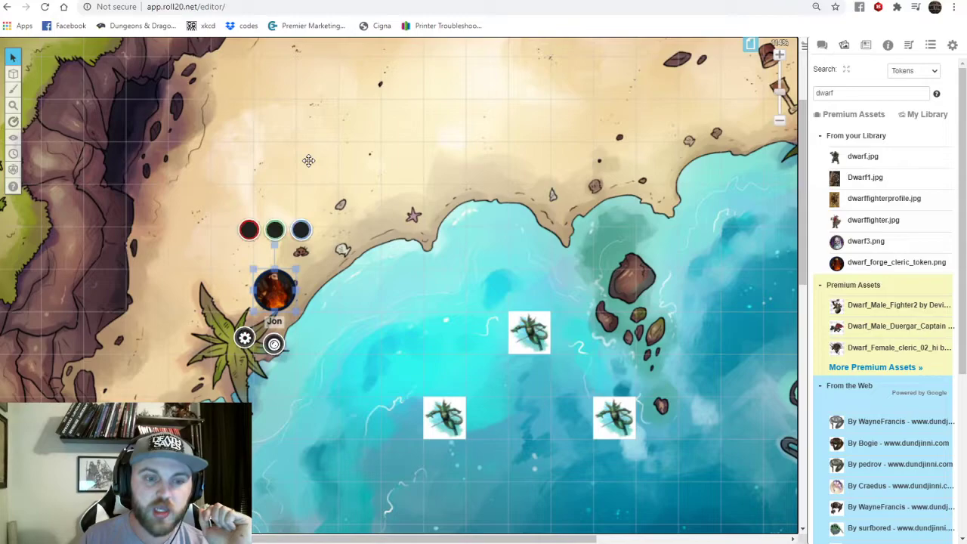
pyautogui.press('Up')
pyautogui.press('Up')
pyautogui.press('Up')
pyautogui.click(334, 181)
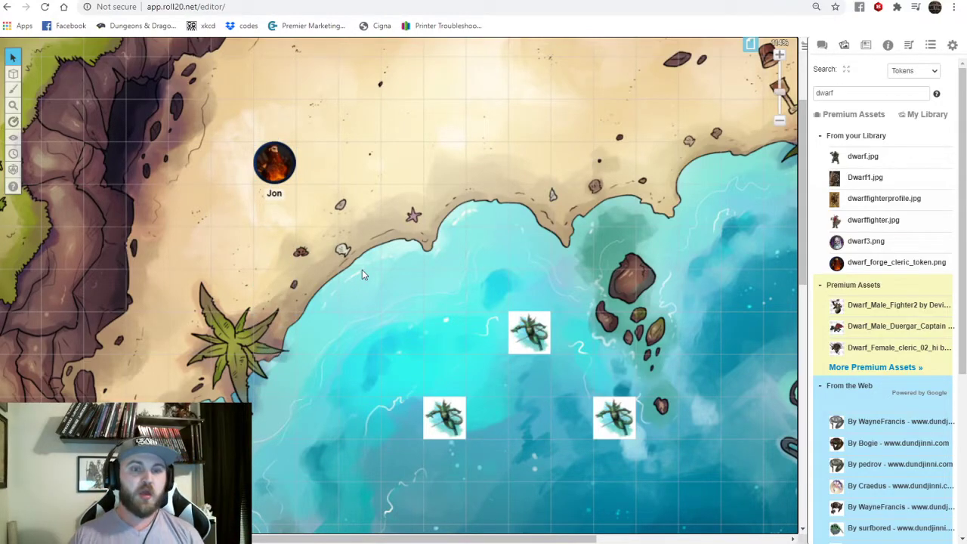
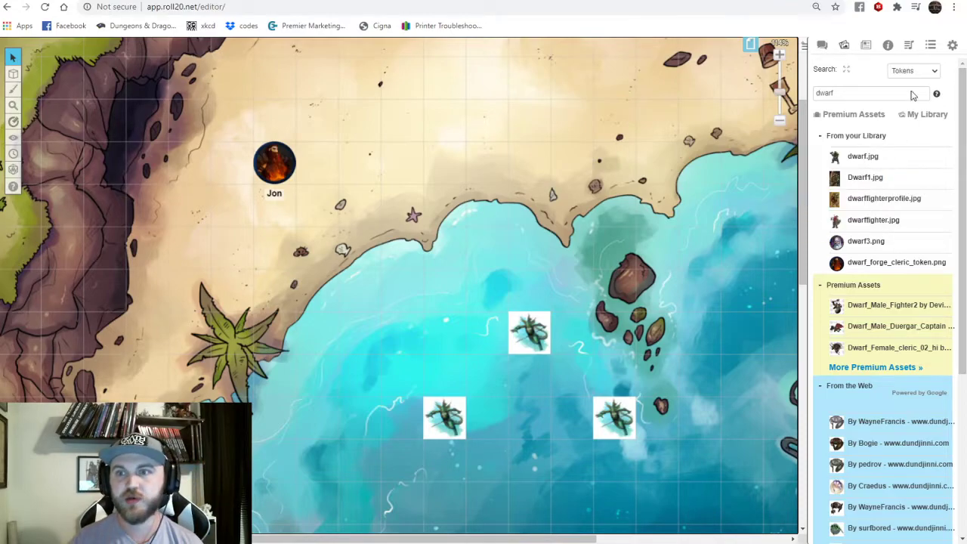
pyautogui.click(824, 46)
pyautogui.click(844, 46)
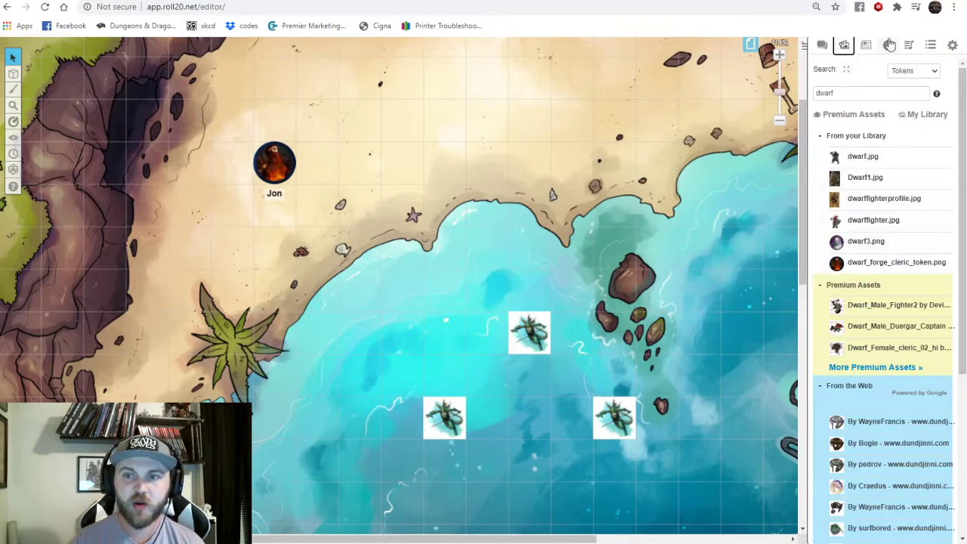
pyautogui.click(866, 47)
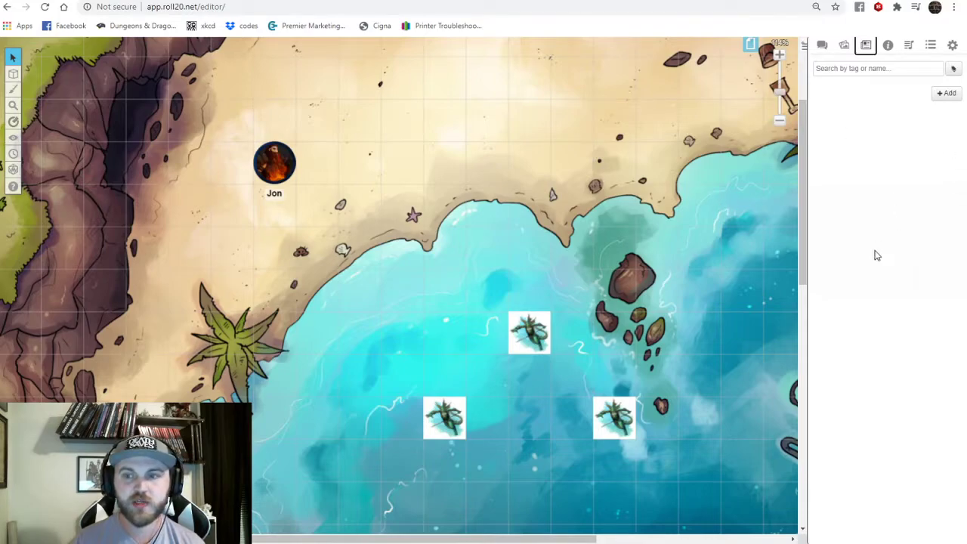
# Open the Jukebox audio manager and look through the Tabletop Audio tracks.
pyautogui.click(910, 47)
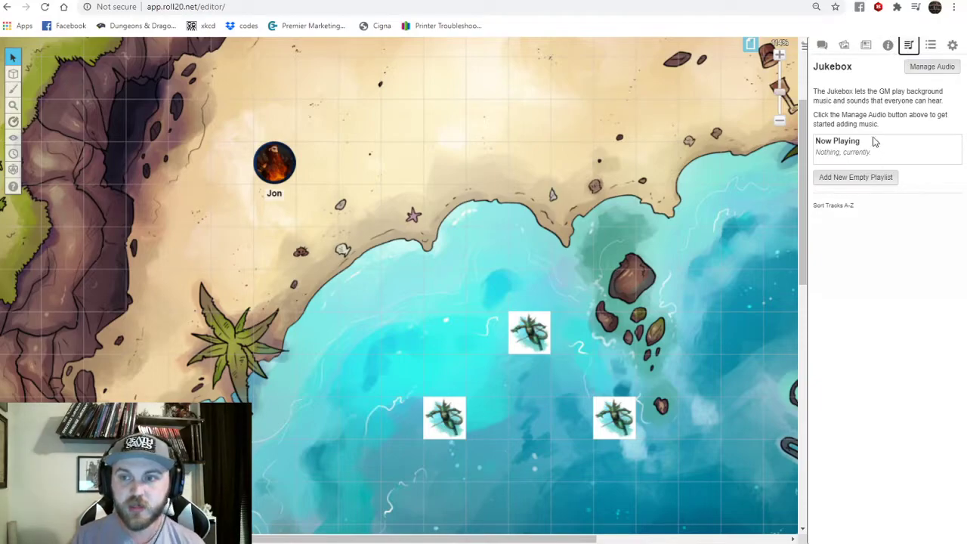
pyautogui.click(931, 66)
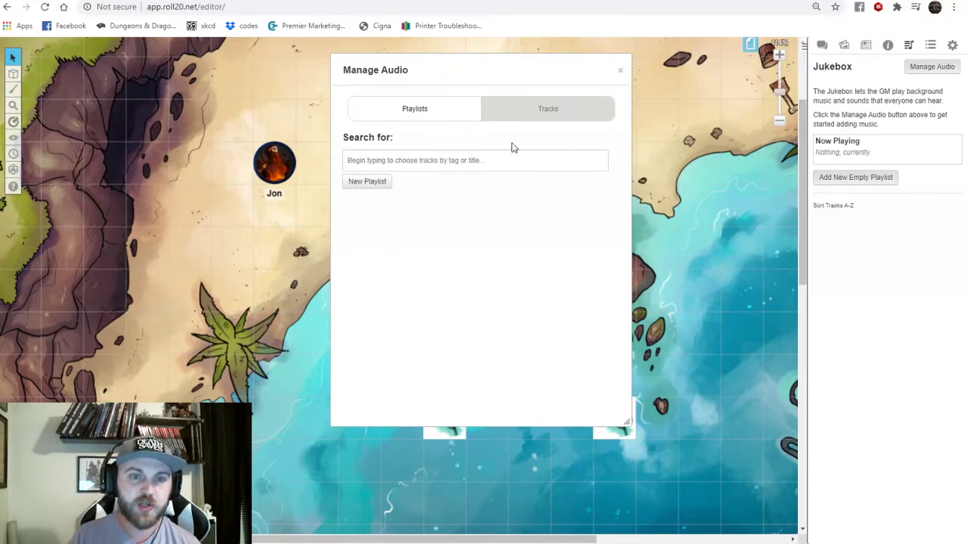
pyautogui.click(574, 120)
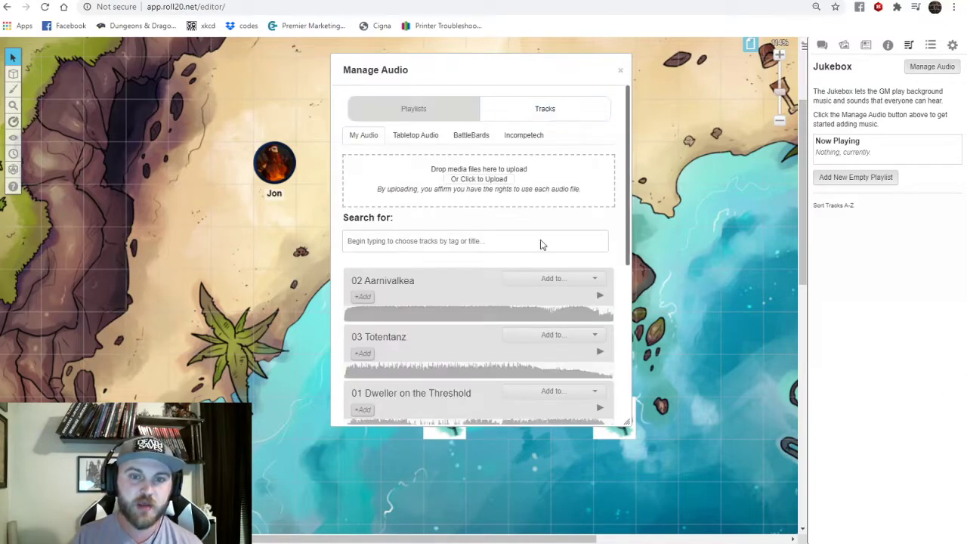
pyautogui.click(423, 136)
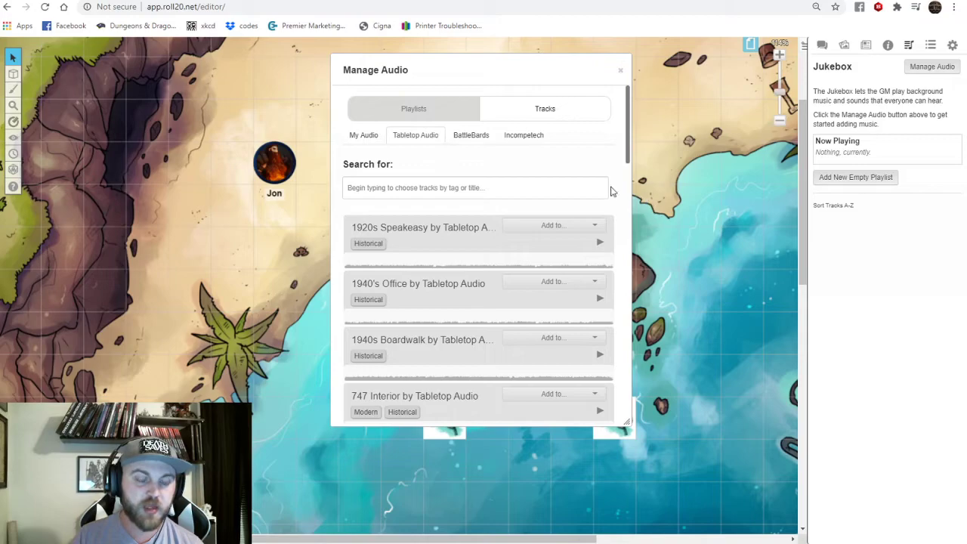
pyautogui.scroll(-3, 589, 189)
pyautogui.scroll(-5, 582, 189)
pyautogui.scroll(5, 587, 176)
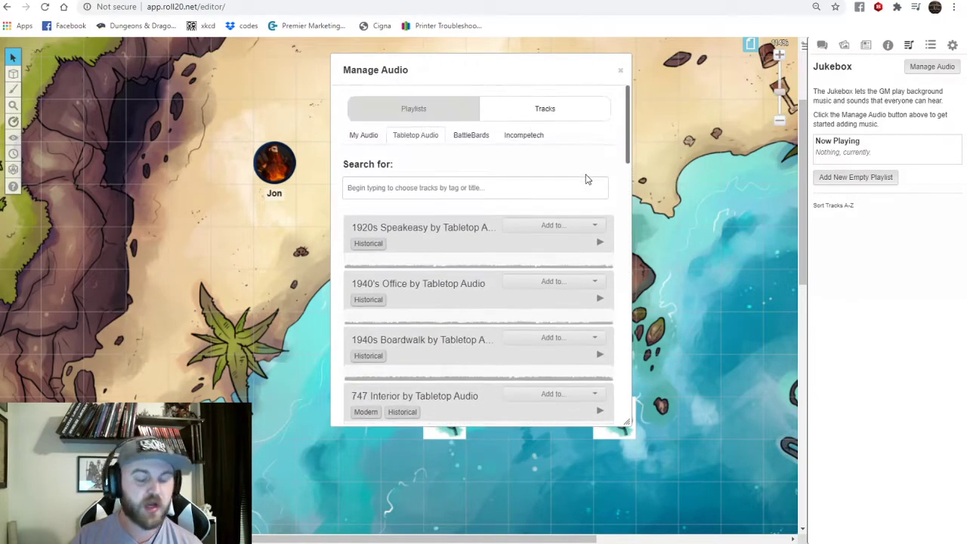
# Search the Tabletop Audio tracks by title for "ocean".
pyautogui.click(361, 190)
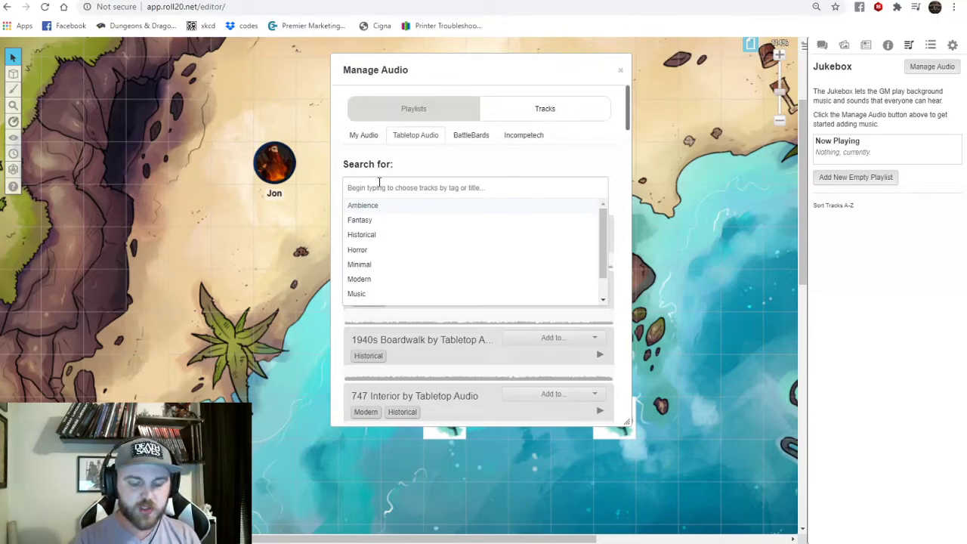
pyautogui.write('ocean')
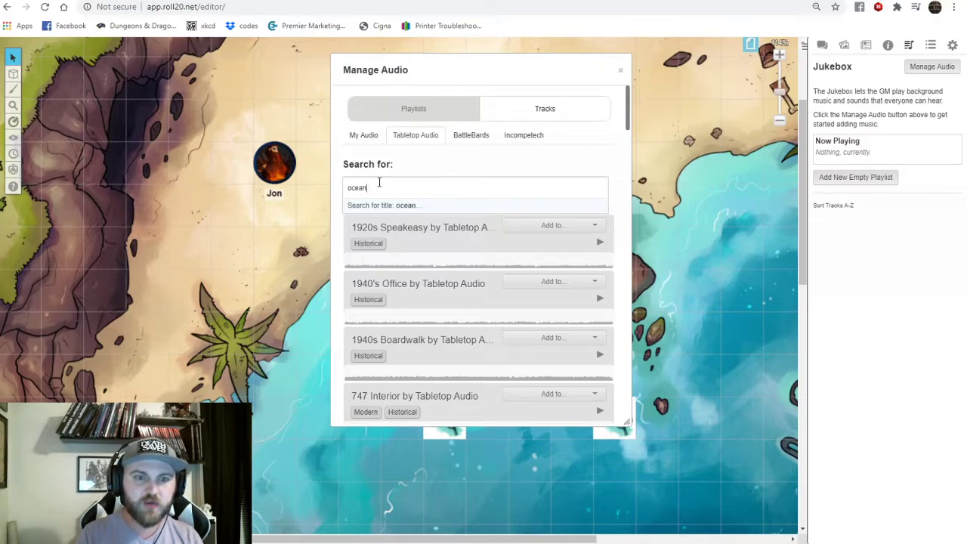
pyautogui.press('Return')
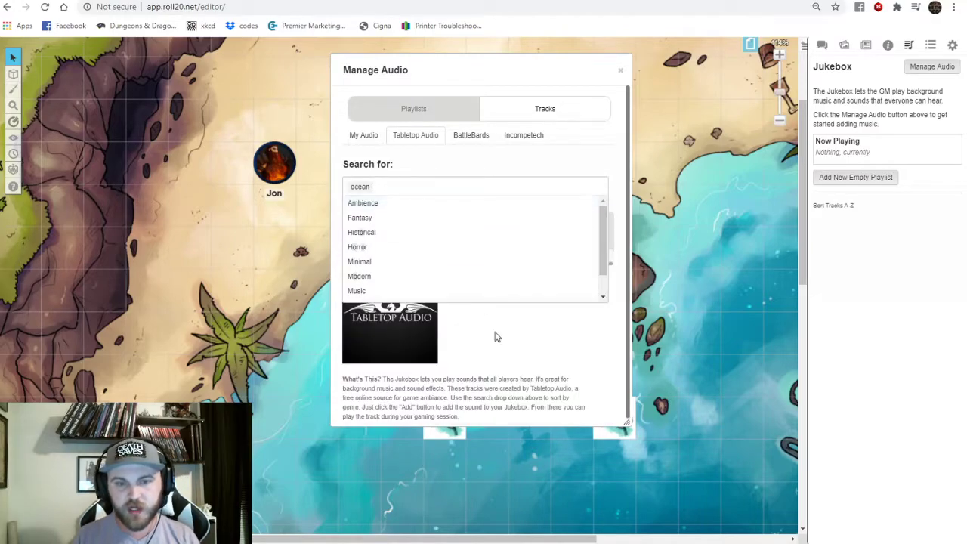
pyautogui.click(499, 336)
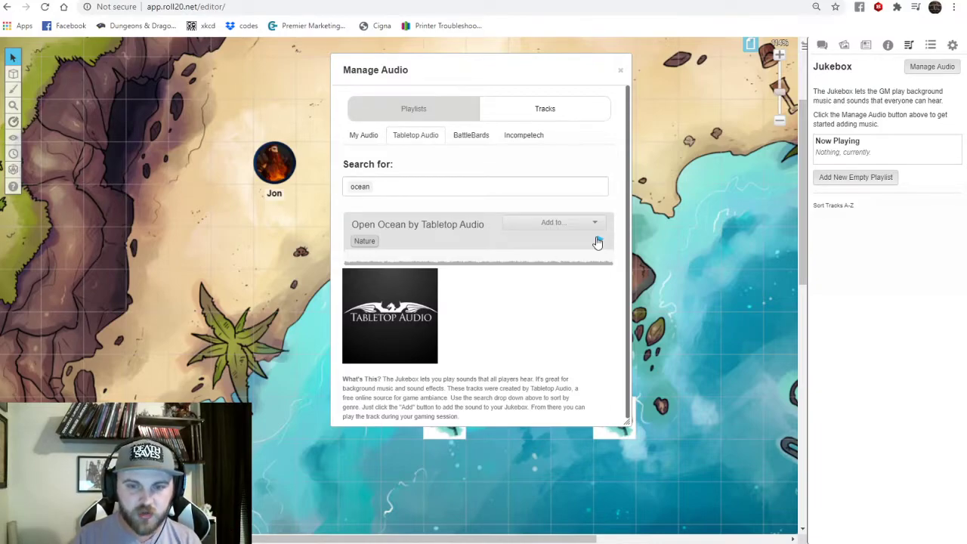
# Add the Open Ocean track to the game and test its playback from the Jukebox, stopping it after a short listen.
pyautogui.click(545, 223)
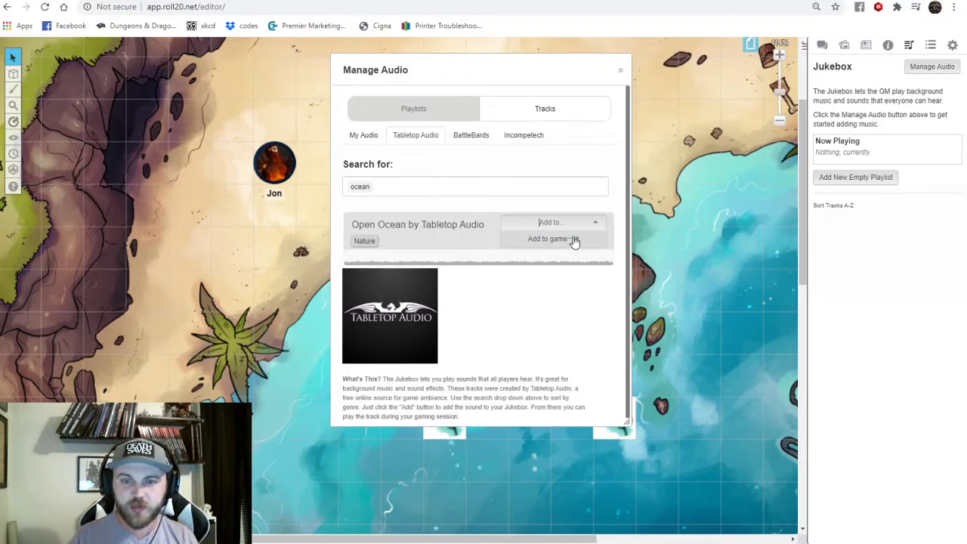
pyautogui.click(573, 239)
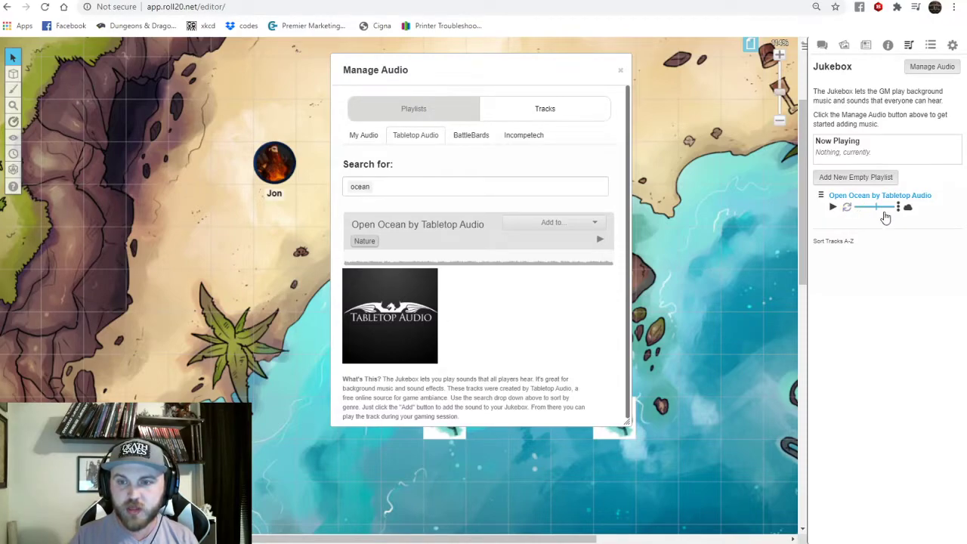
pyautogui.click(833, 206)
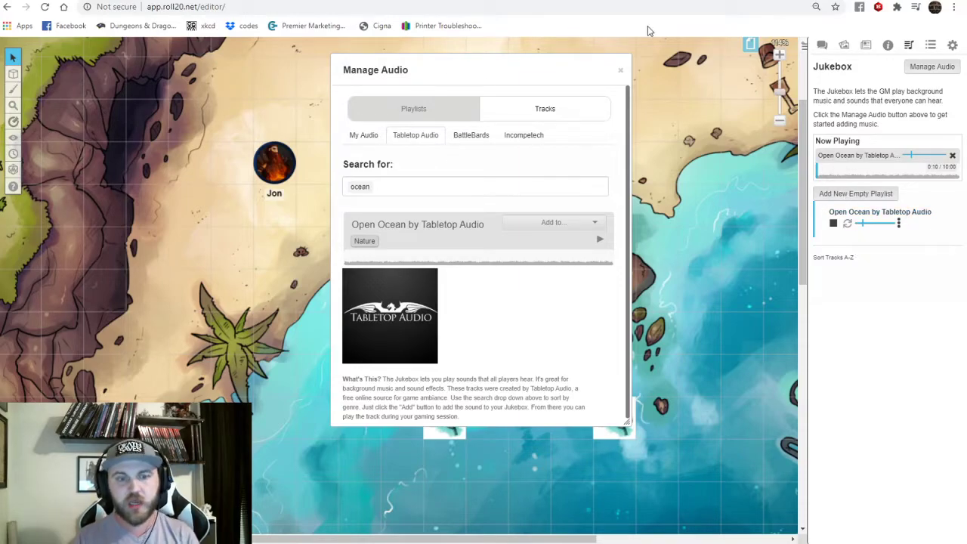
pyautogui.click(834, 223)
# Replace the Tabletop Audio search term with "field".
pyautogui.click(426, 186)
pyautogui.press('BackSpace')
pyautogui.press('BackSpace')
pyautogui.press('BackSpace')
pyautogui.press('BackSpace')
pyautogui.press('BackSpace')
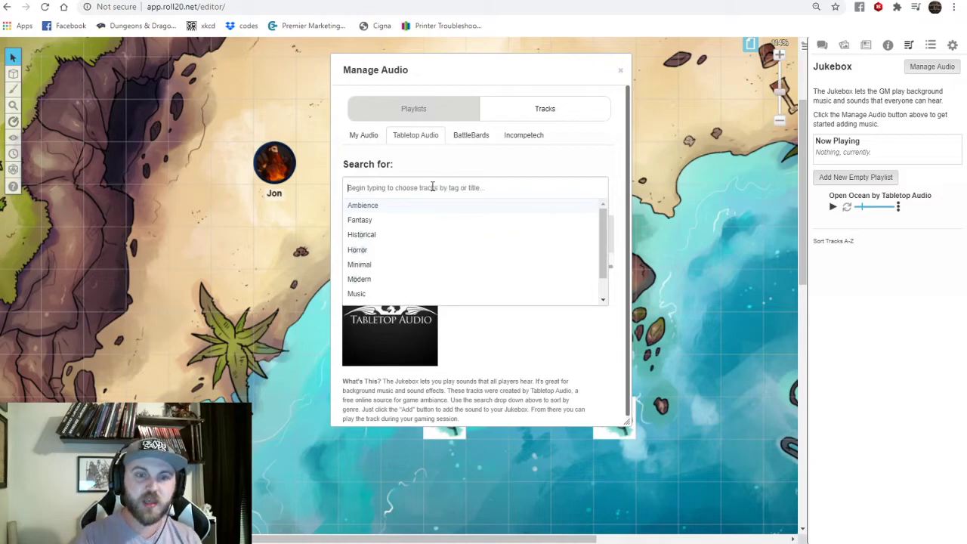
pyautogui.write('field')
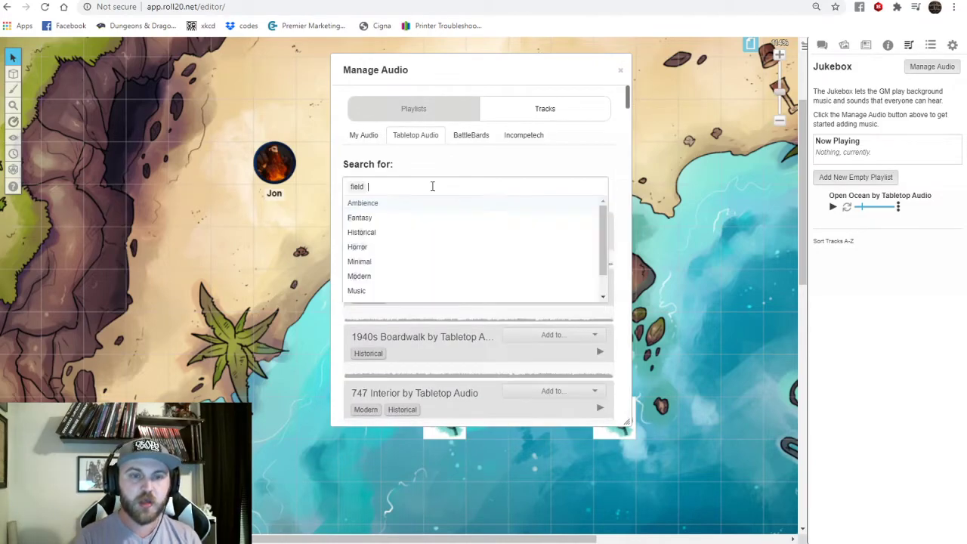
pyautogui.click(527, 352)
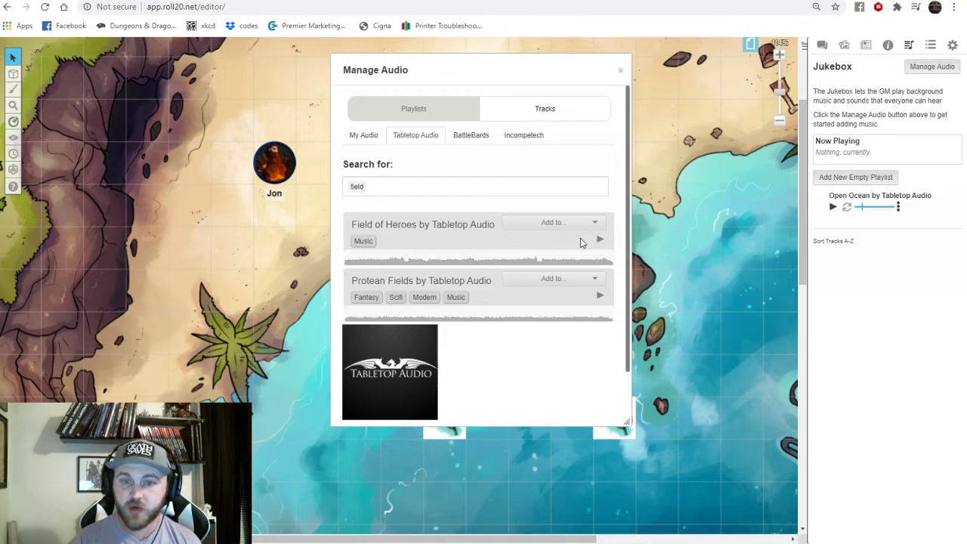
# Add the Field of Heroes track to the game, listening to it briefly both before adding it and from the Jukebox.
pyautogui.click(599, 242)
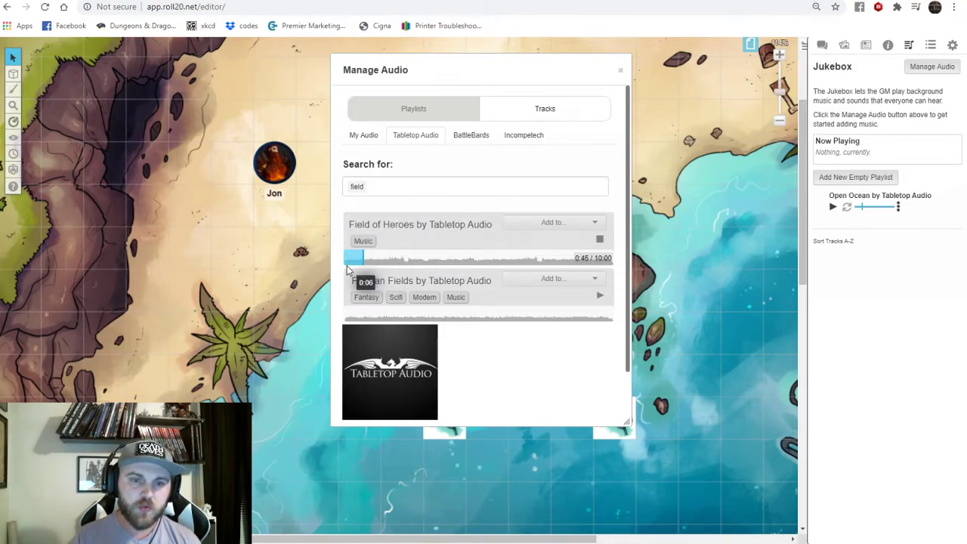
pyautogui.click(601, 242)
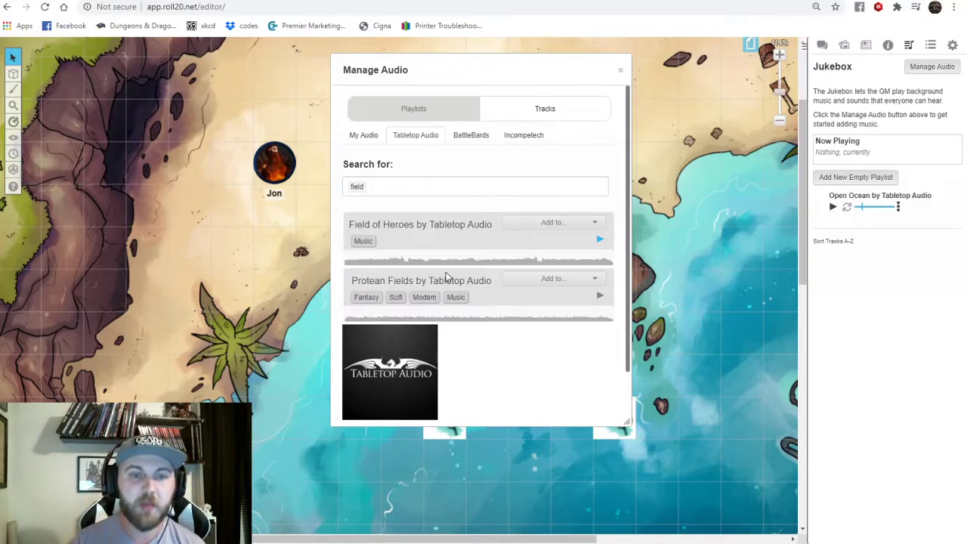
pyautogui.click(522, 224)
pyautogui.click(565, 244)
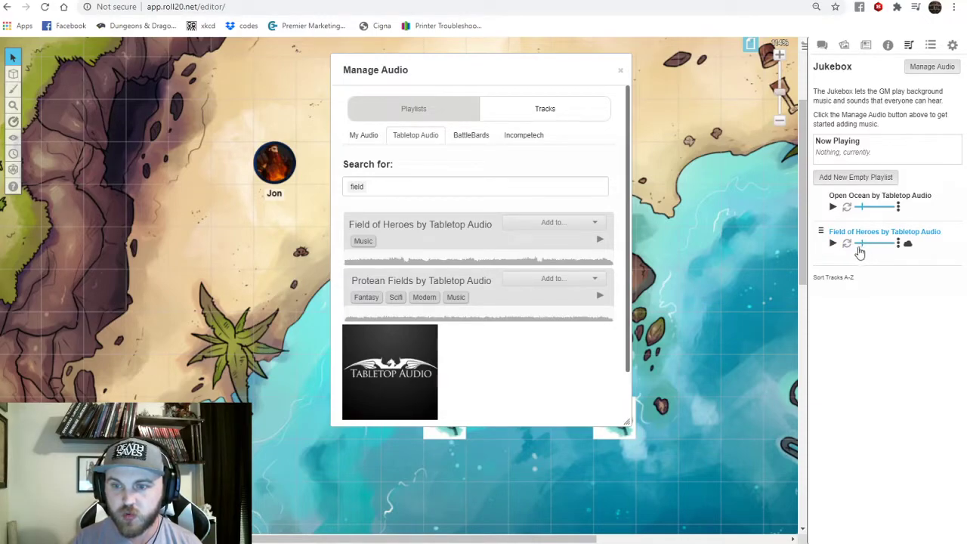
pyautogui.click(830, 246)
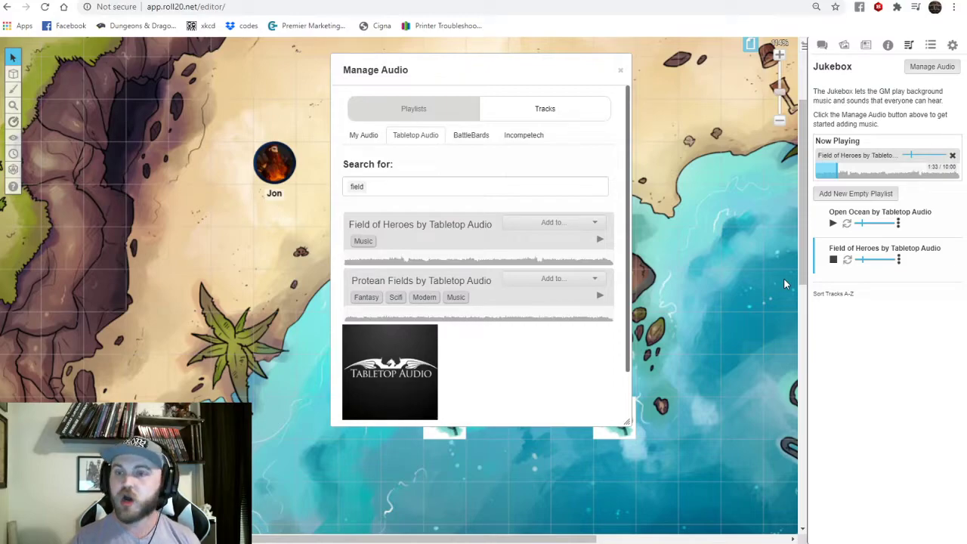
pyautogui.click(832, 264)
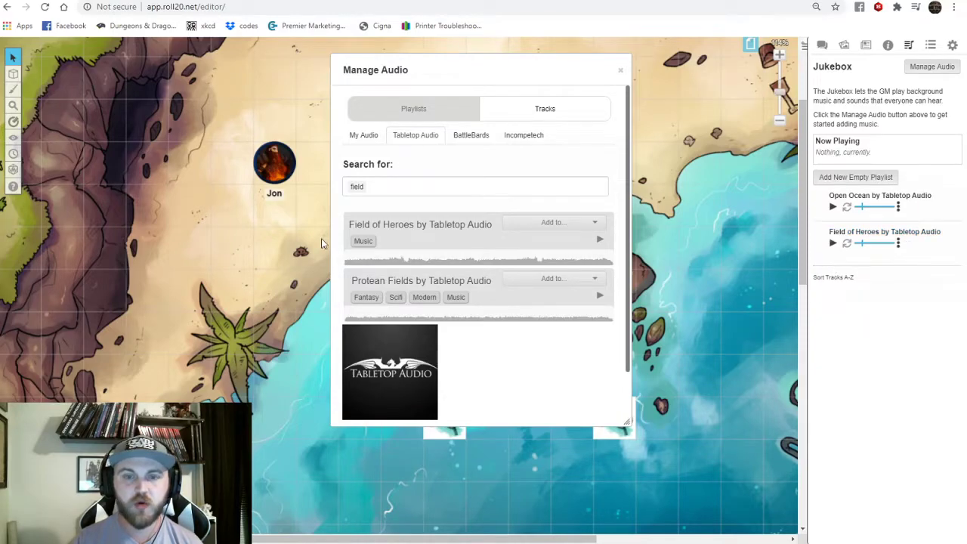
# Clear the current track search and search the Tabletop Audio tracks for "plains".
pyautogui.click(478, 195)
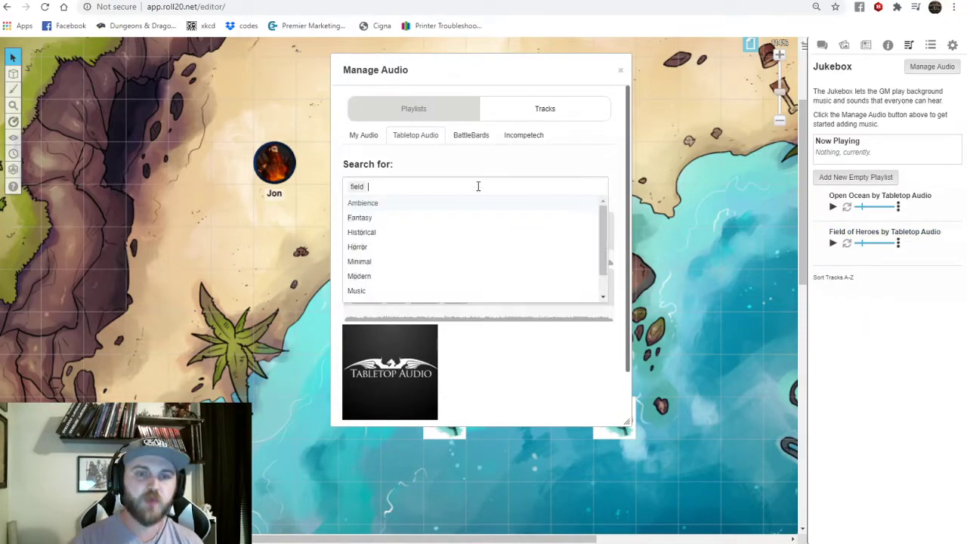
pyautogui.press('BackSpace')
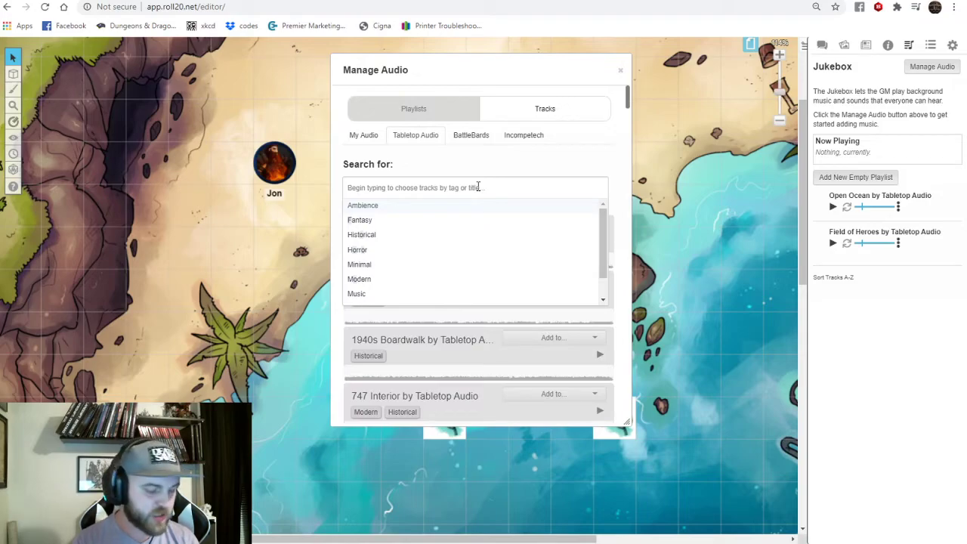
pyautogui.write('p')
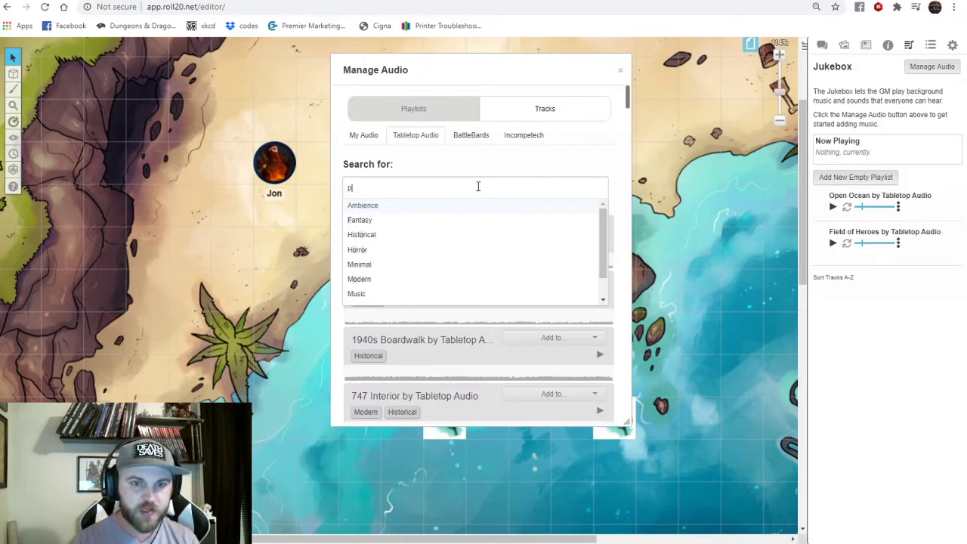
pyautogui.write('lains')
pyautogui.press('Return')
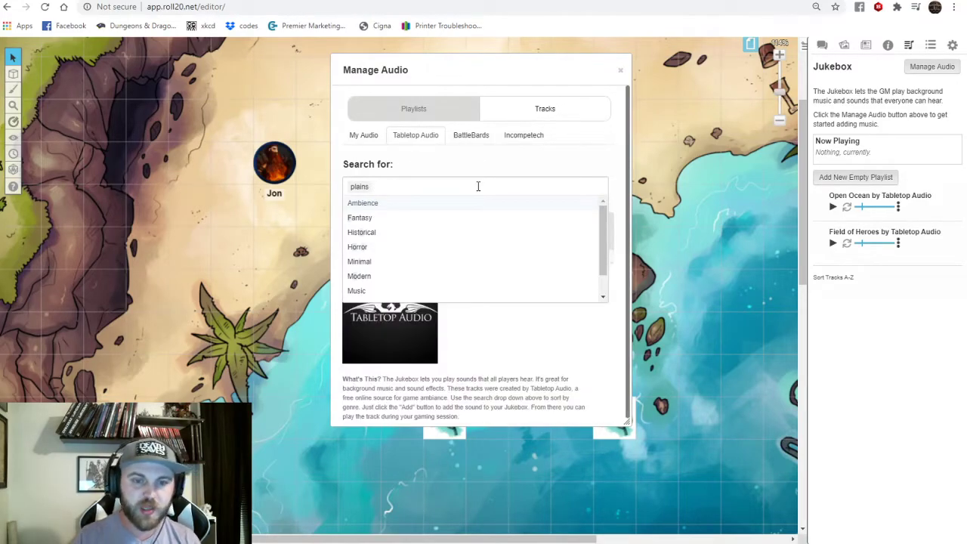
pyautogui.click(541, 352)
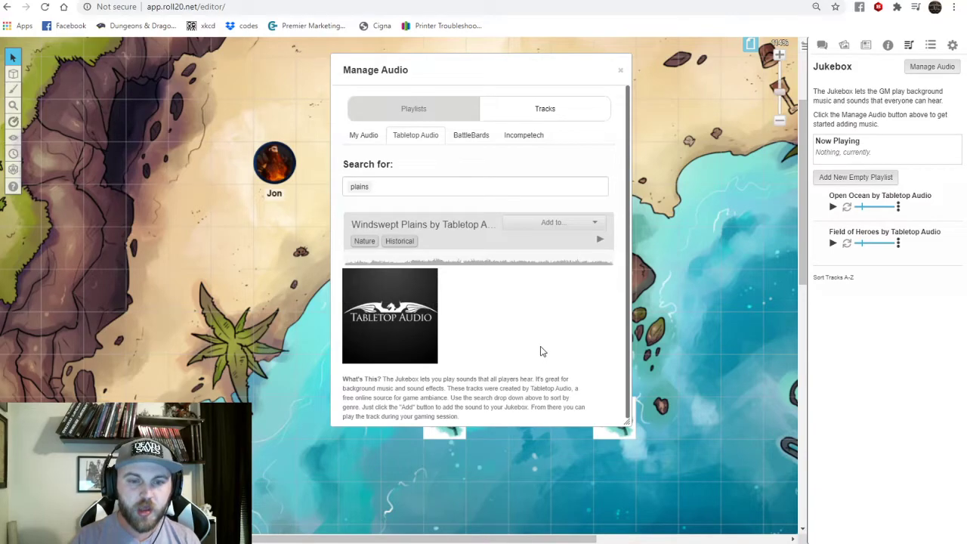
# Add the Windswept Plains track to the game and close the audio manager.
pyautogui.click(591, 226)
pyautogui.click(573, 240)
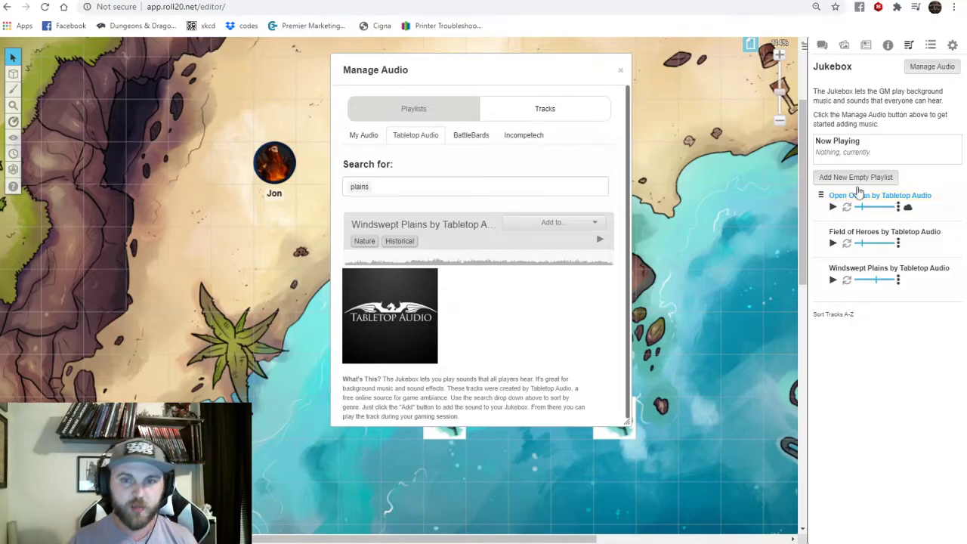
pyautogui.click(621, 73)
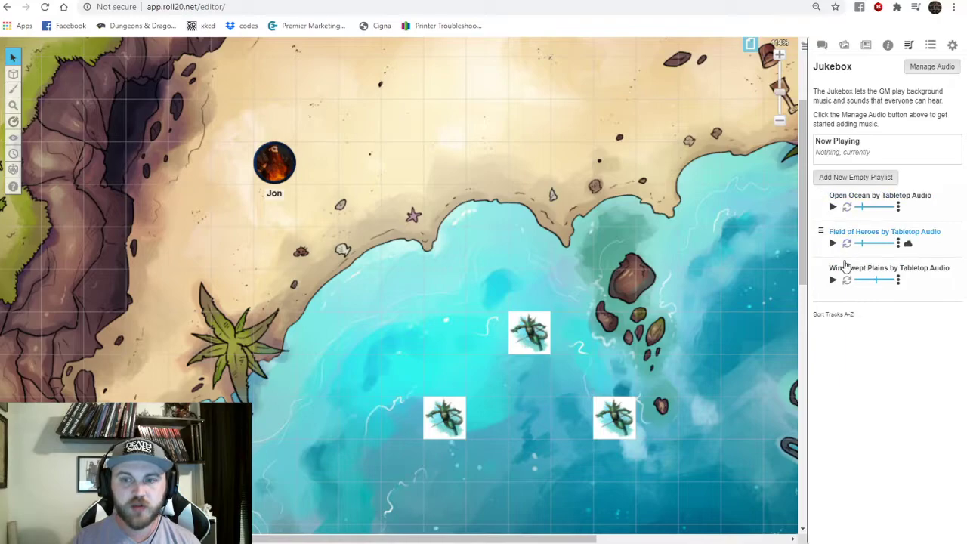
# Glance at the chat, return to the Jukebox, and move Windswept Plains to the start of the track list.
pyautogui.click(822, 47)
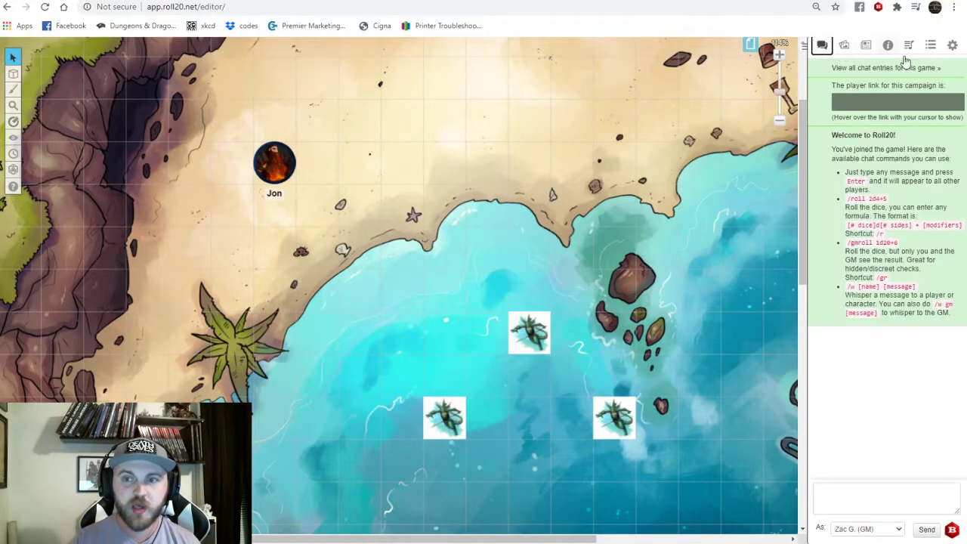
pyautogui.click(909, 46)
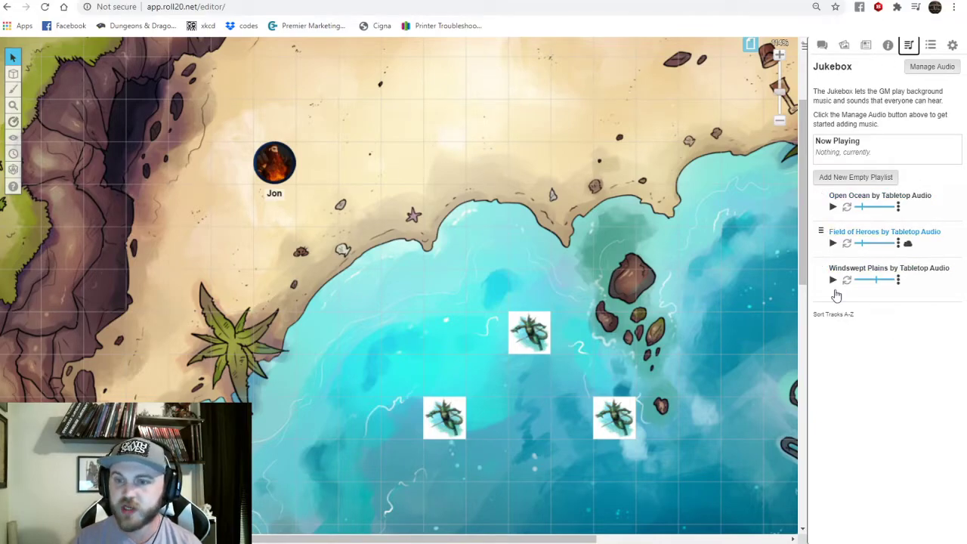
pyautogui.moveTo(822, 272); pyautogui.dragTo(825, 198)
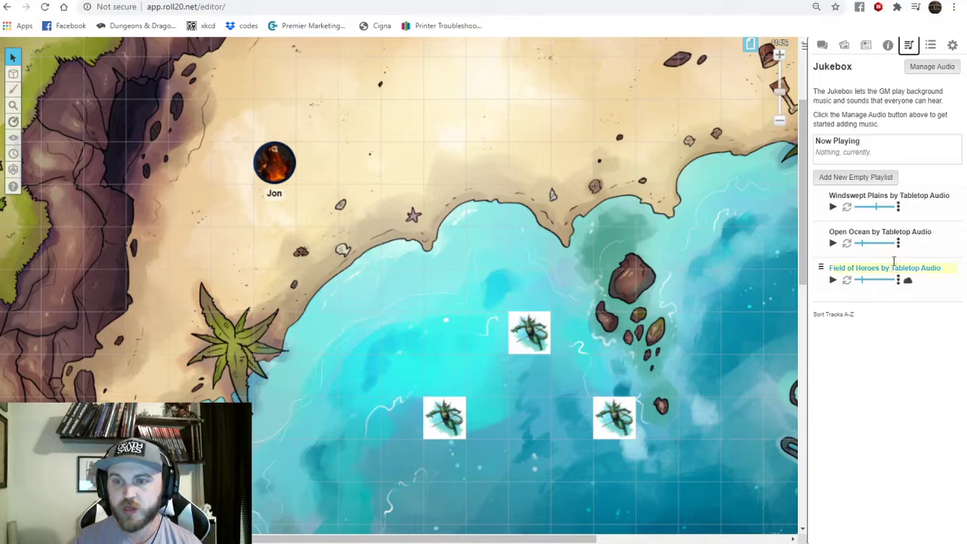
# Turn on looping for Windswept Plains, Open Ocean, and Field of Heroes.
pyautogui.click(847, 208)
pyautogui.click(847, 244)
pyautogui.click(847, 280)
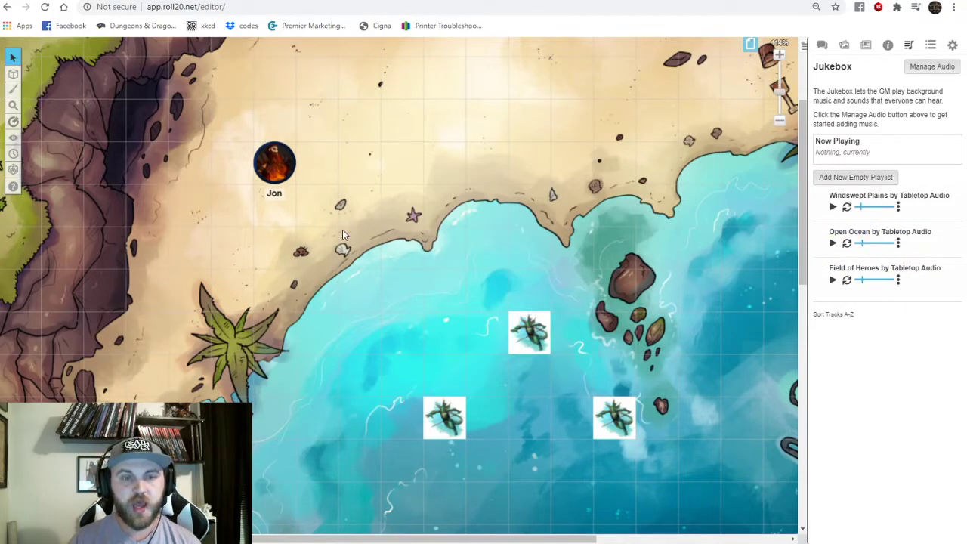
# Play Open Ocean and Field of Heroes simultaneously to hear them layered, and stop both tracks.
pyautogui.click(834, 244)
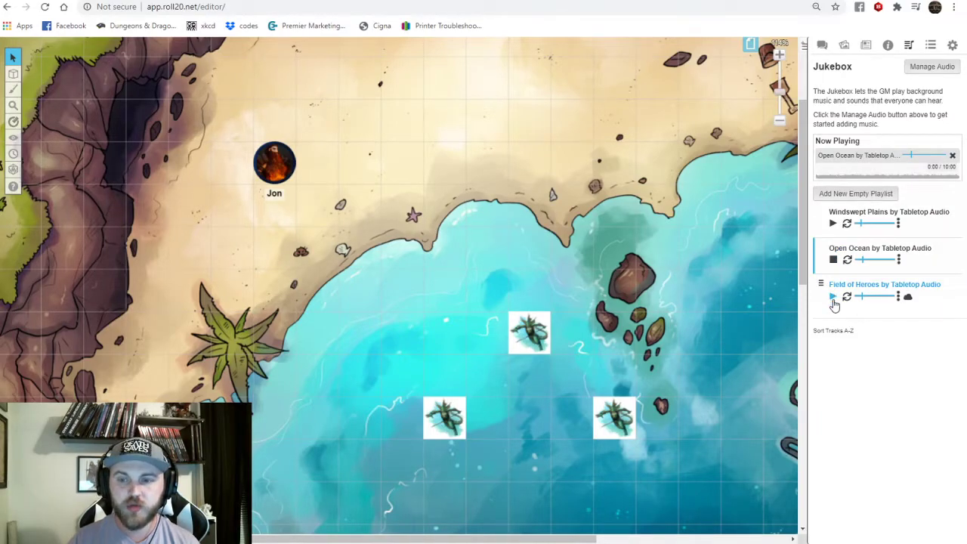
pyautogui.click(833, 298)
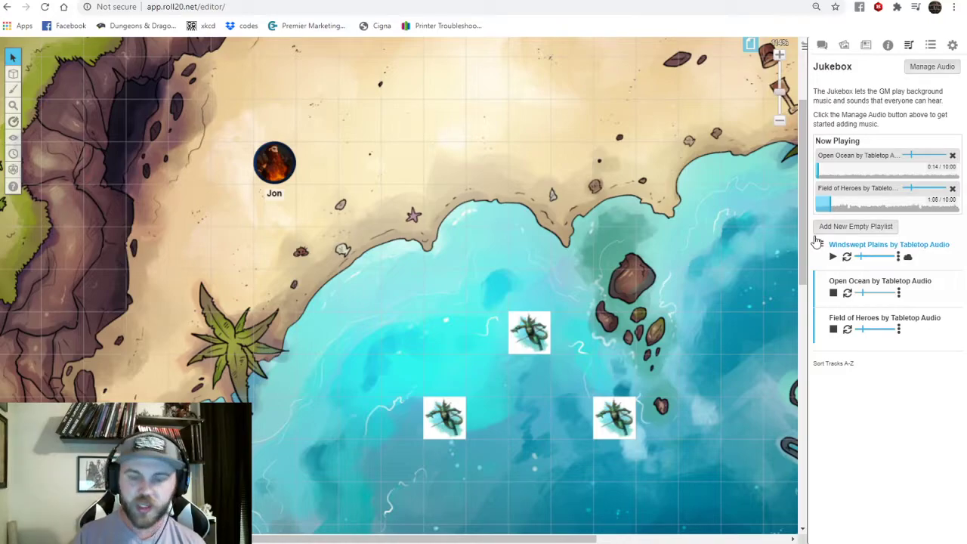
pyautogui.click(834, 296)
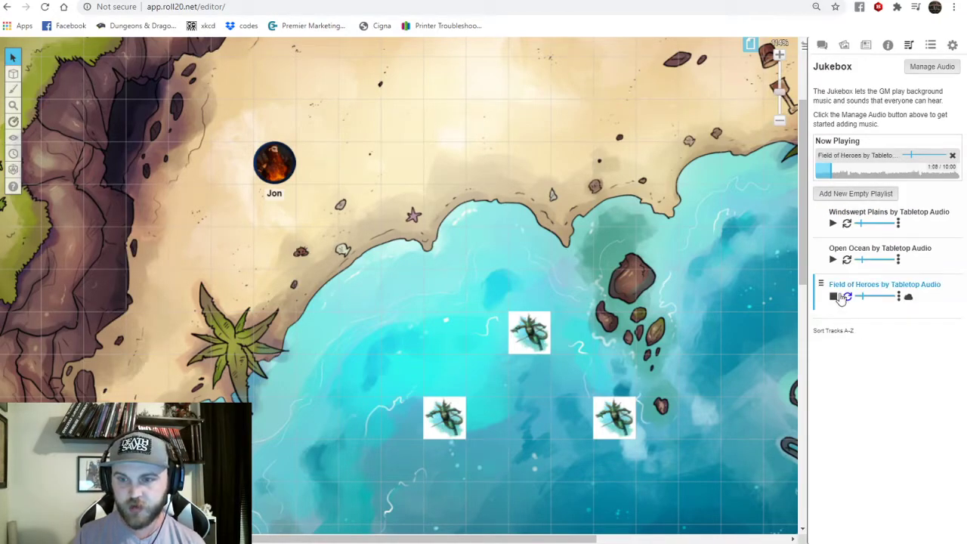
pyautogui.click(835, 296)
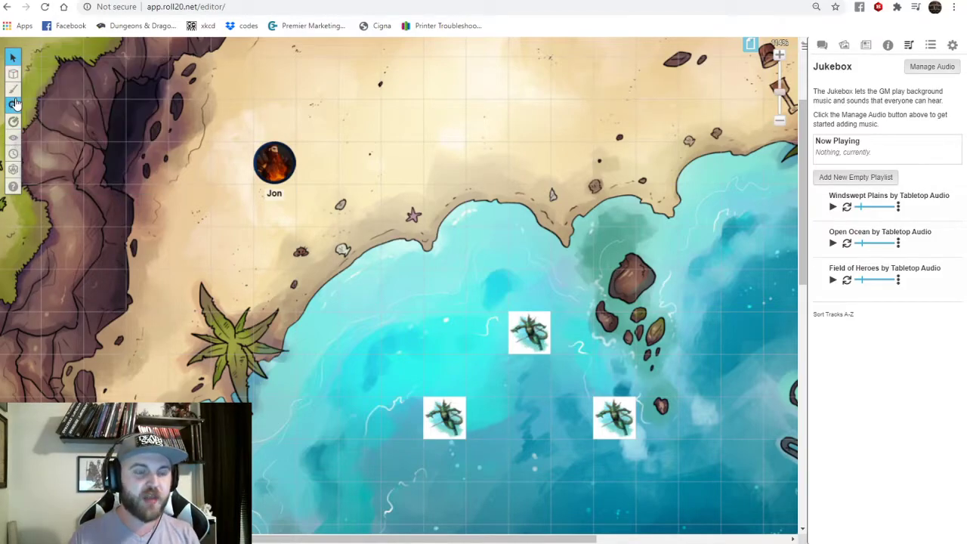
# Measure the distances between the dwarf token and two of the sea monster tokens with the ruler, snapping to square centers.
pyautogui.moveTo(16, 104)
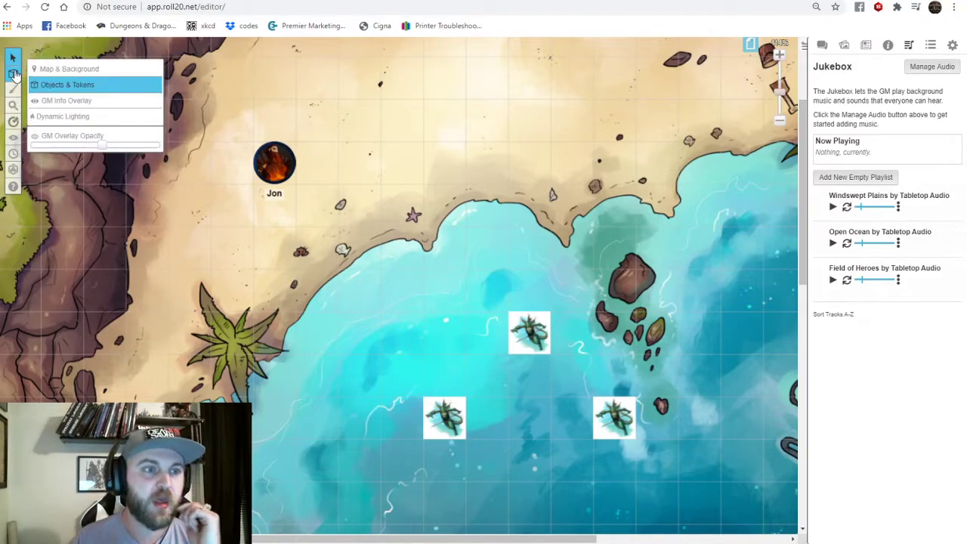
pyautogui.moveTo(16, 59)
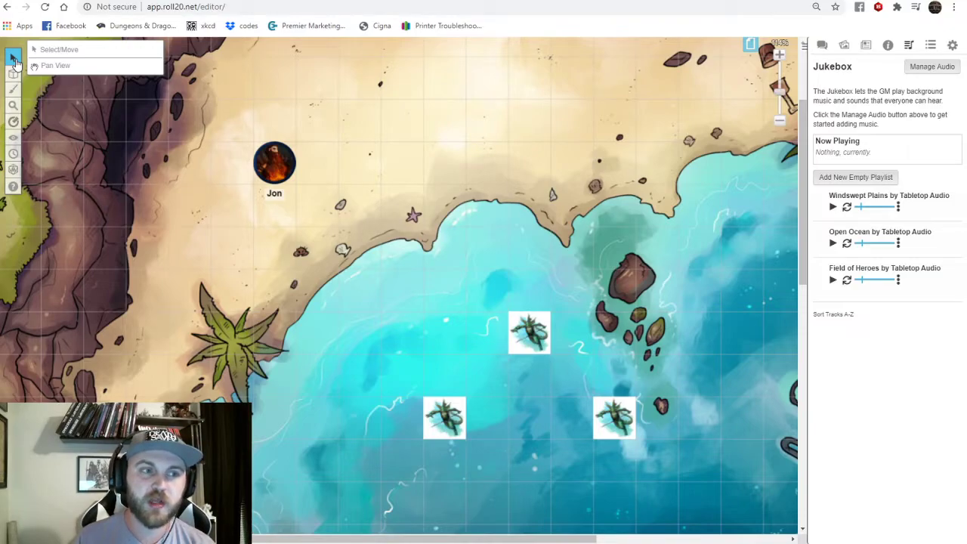
pyautogui.moveTo(17, 75)
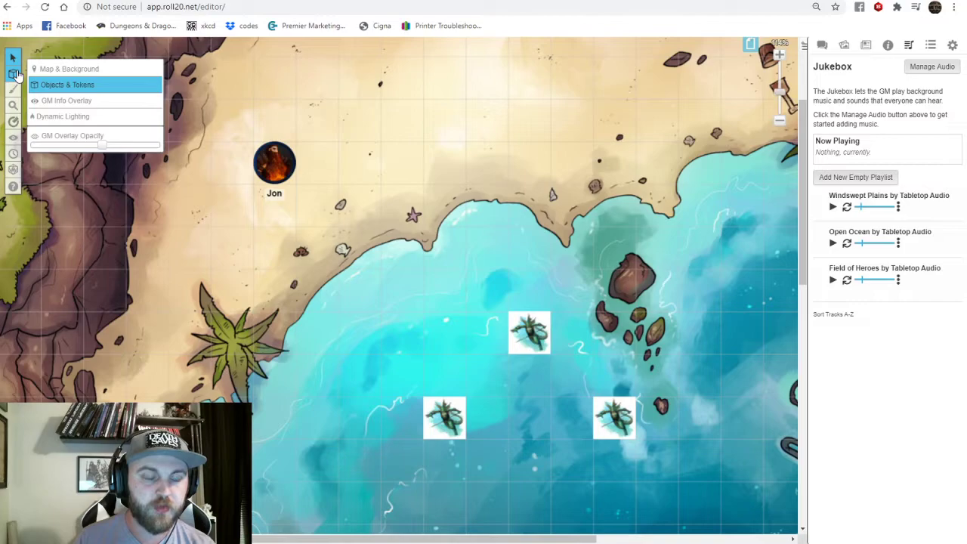
pyautogui.moveTo(20, 100)
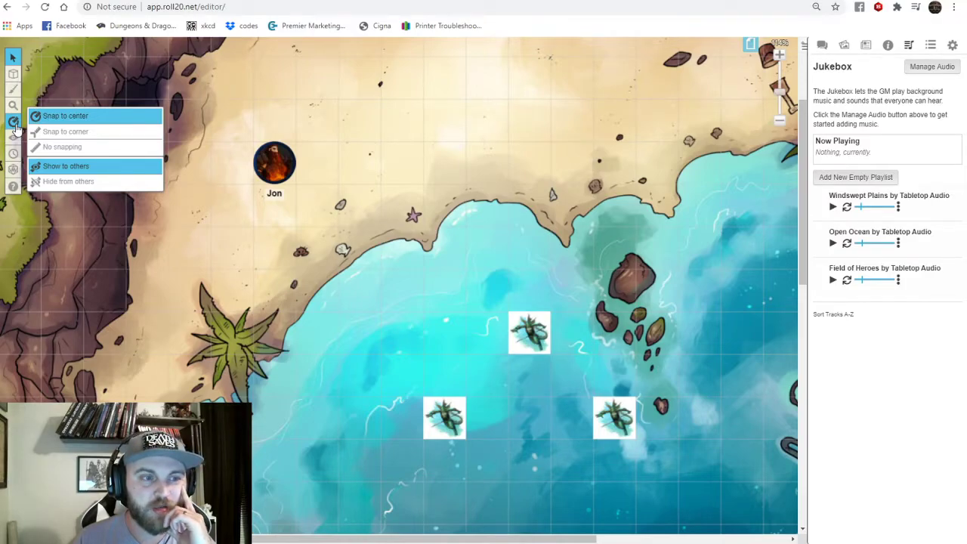
pyautogui.moveTo(282, 175); pyautogui.dragTo(612, 424)
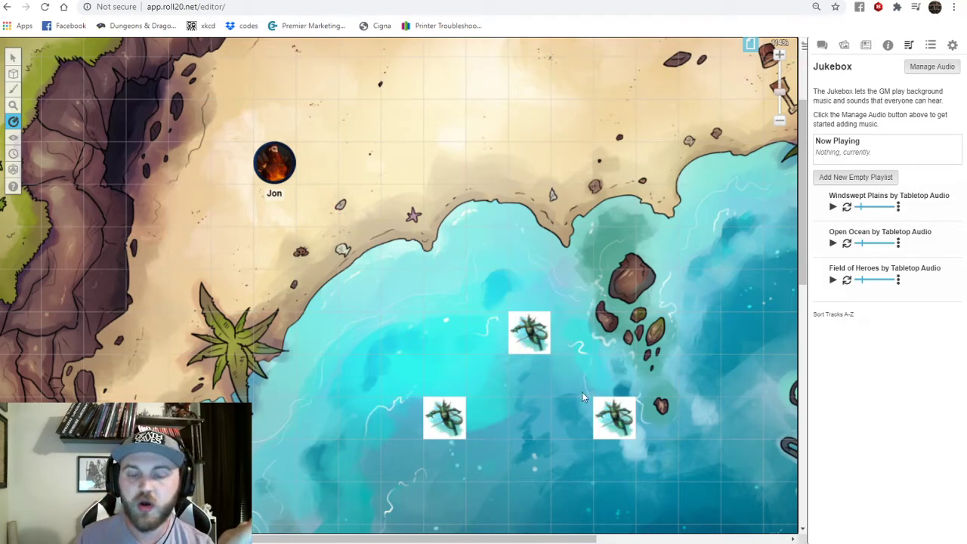
pyautogui.moveTo(444, 415); pyautogui.dragTo(283, 174)
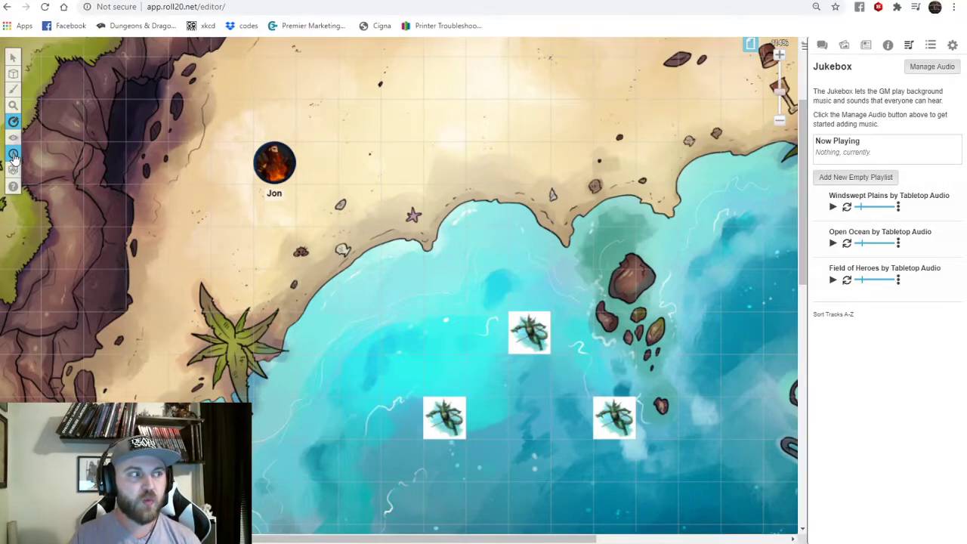
# Open the turn order tracker and the chat, and add custom turn order entries for the dwarf character and Sahuagin.
pyautogui.click(13, 155)
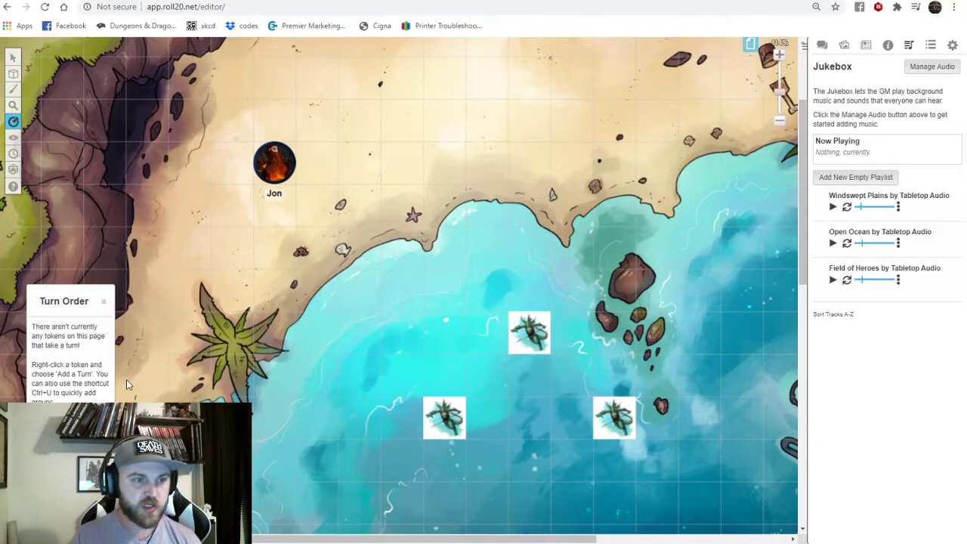
pyautogui.click(822, 46)
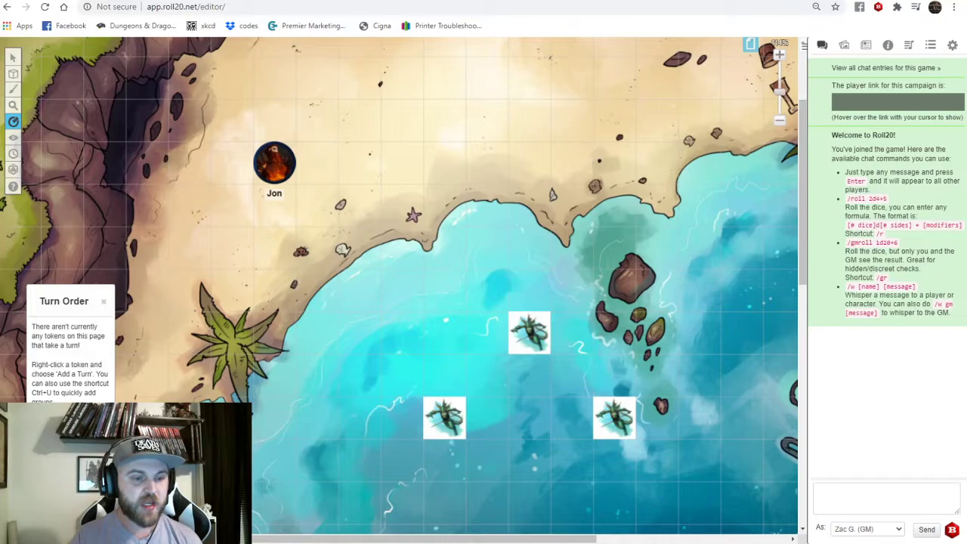
pyautogui.click(44, 468)
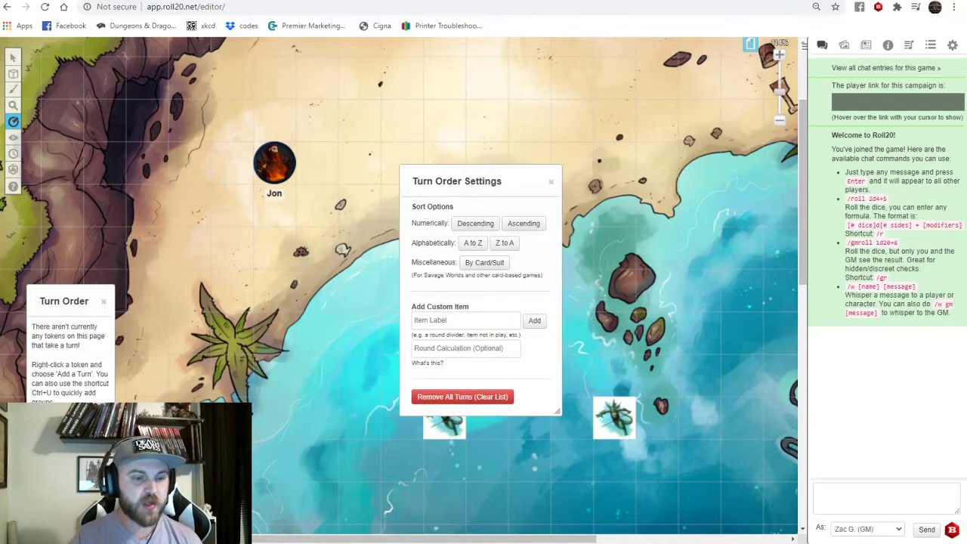
pyautogui.click(461, 320)
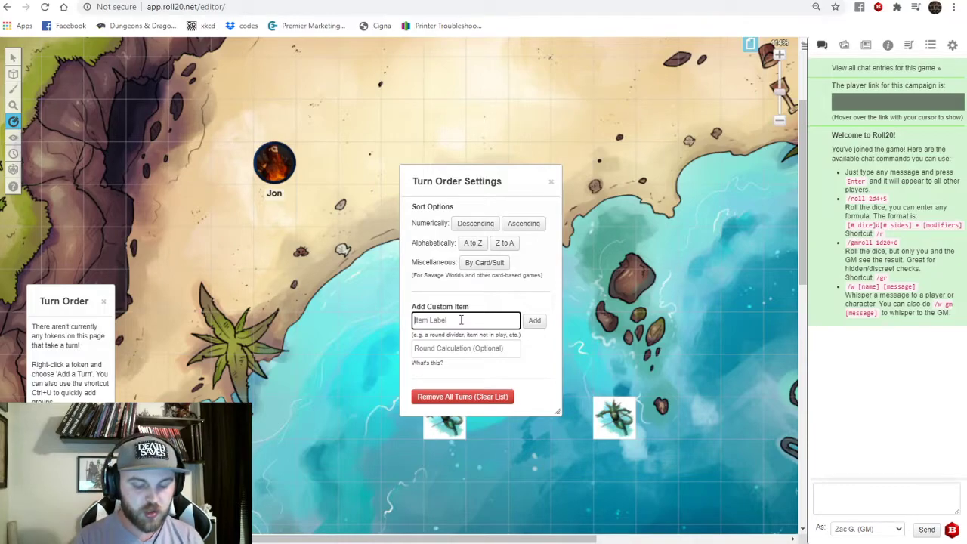
pyautogui.write('Jon')
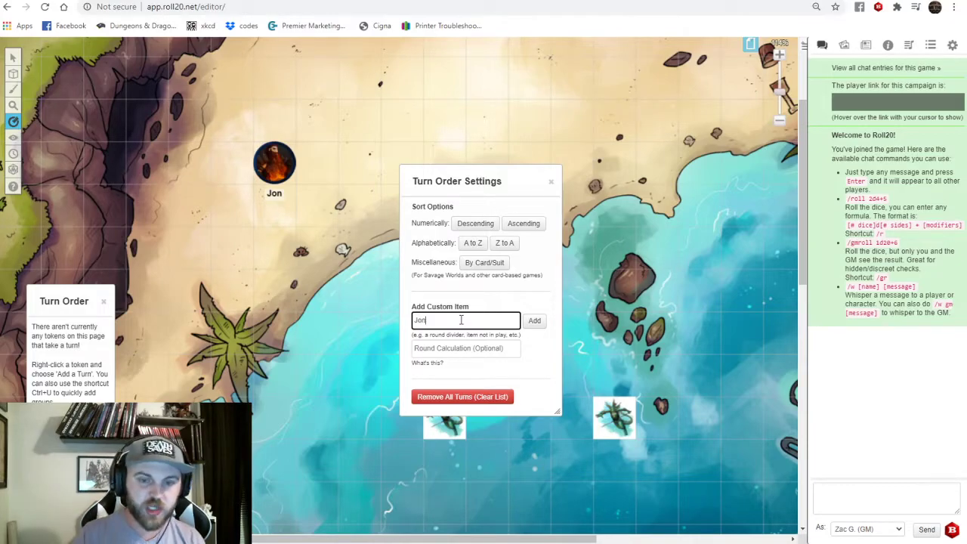
pyautogui.click(533, 324)
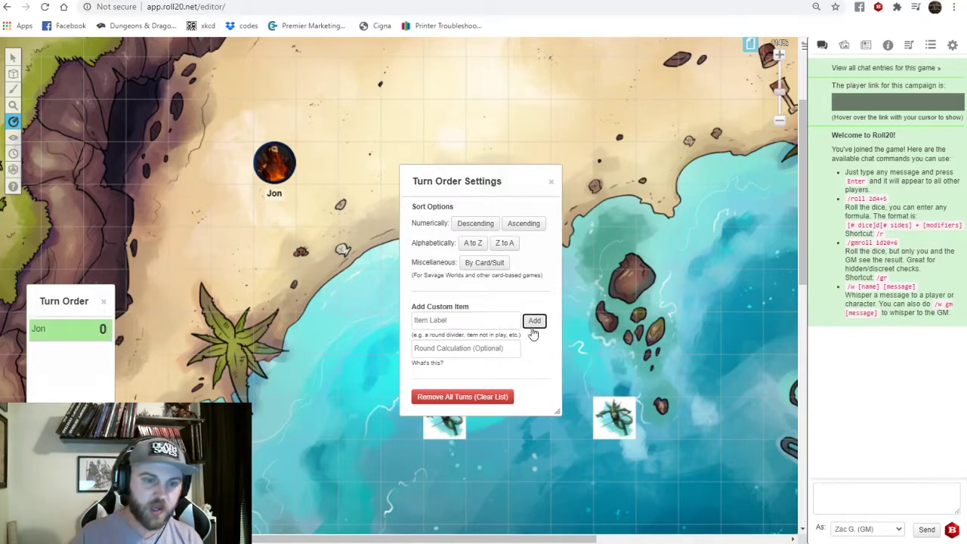
pyautogui.click(517, 322)
pyautogui.write('Sahuagin')
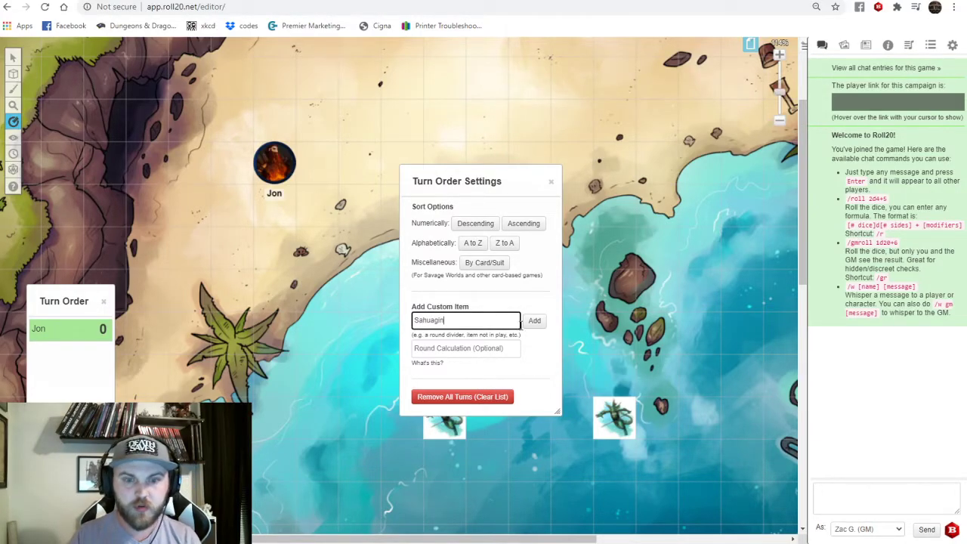
pyautogui.click(533, 321)
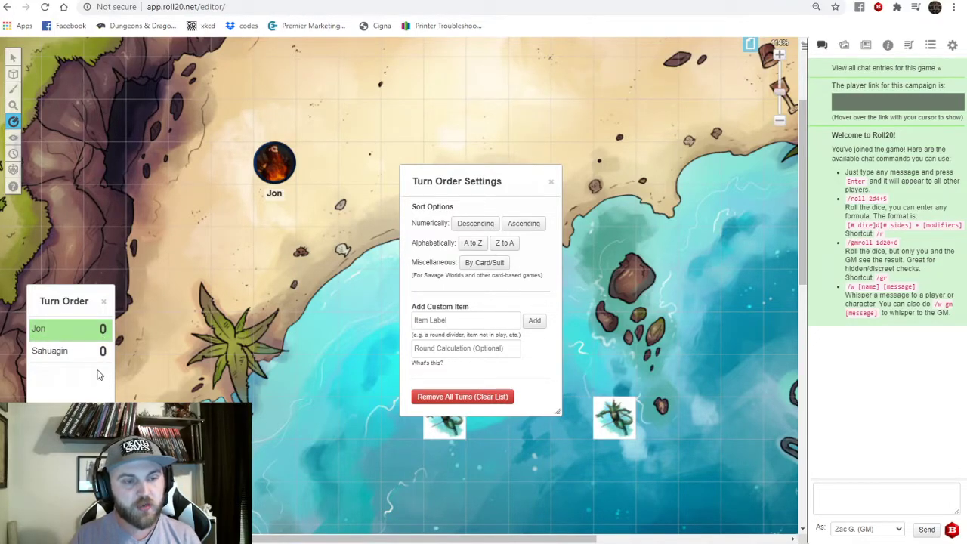
# Set the initiative values to 11 for the dwarf character and 13 for Sahuagin, and sort the turn order numerically descending.
pyautogui.click(102, 330)
pyautogui.write('11')
pyautogui.press('Tab')
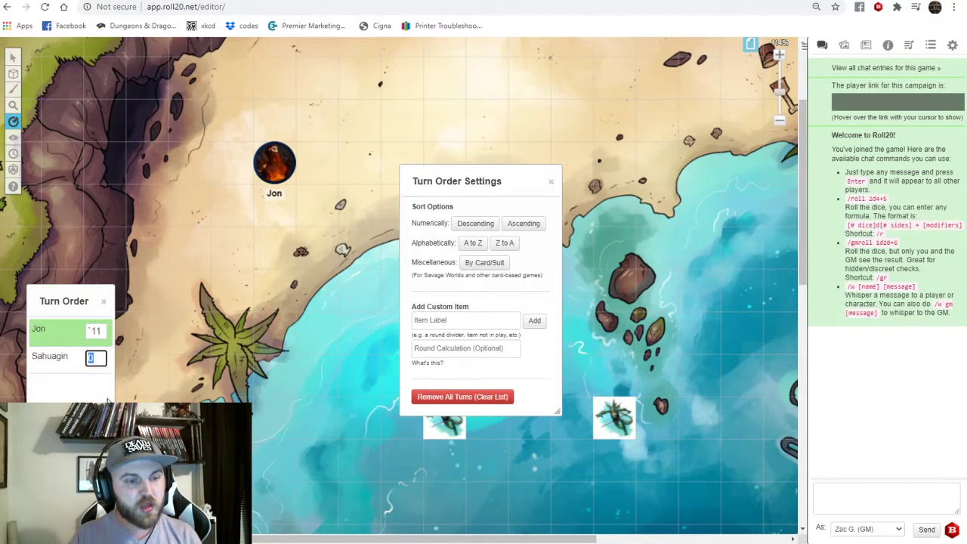
pyautogui.press('Return')
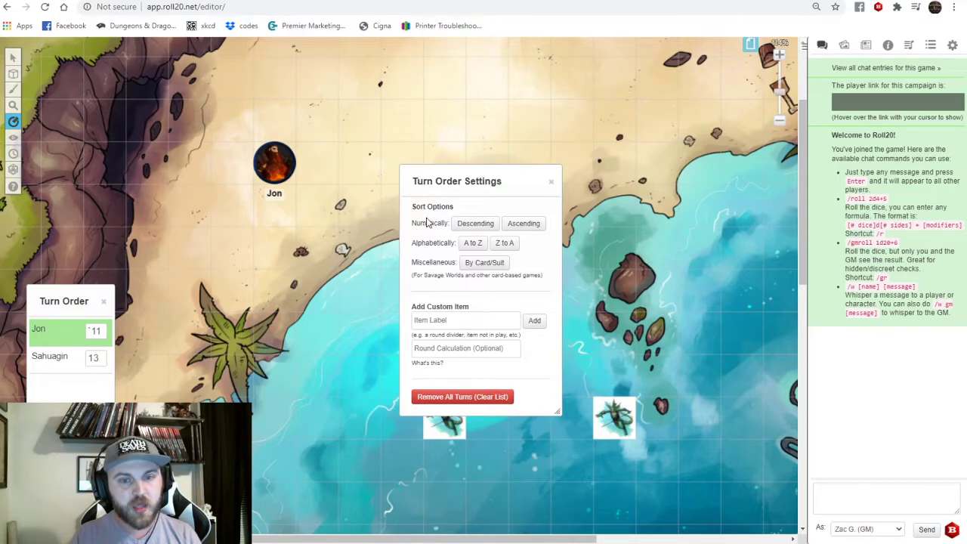
pyautogui.click(477, 224)
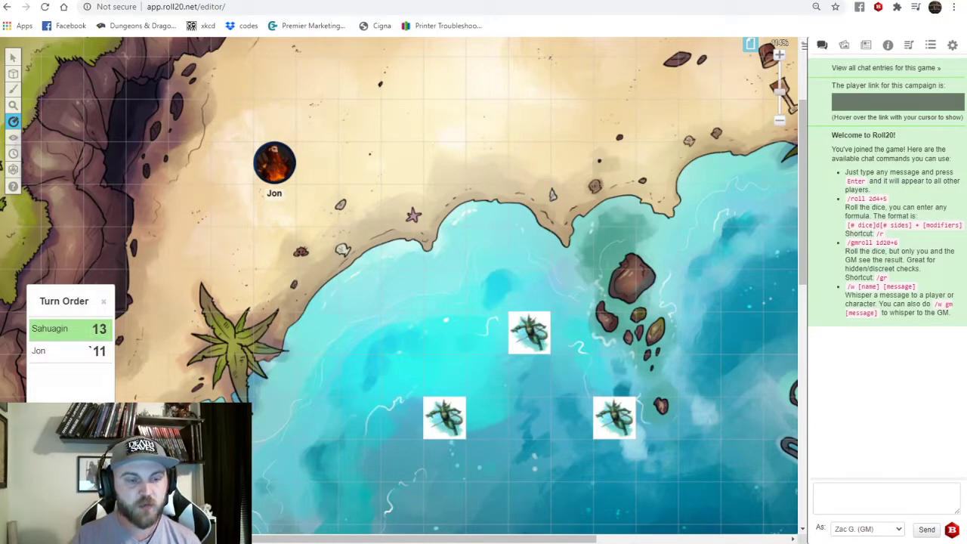
# Remove all turns from the turn order and close both the settings and the tracker.
pyautogui.click(44, 467)
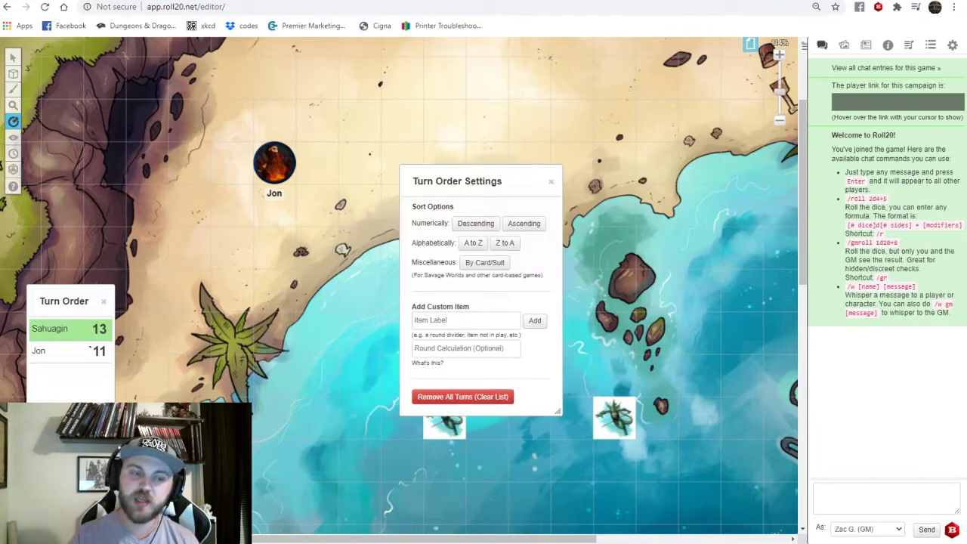
pyautogui.click(490, 398)
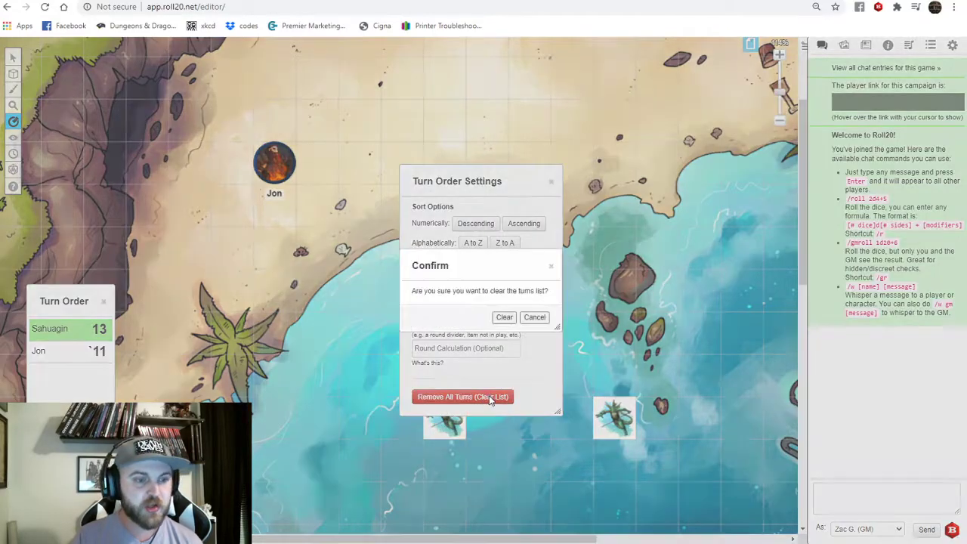
pyautogui.click(512, 318)
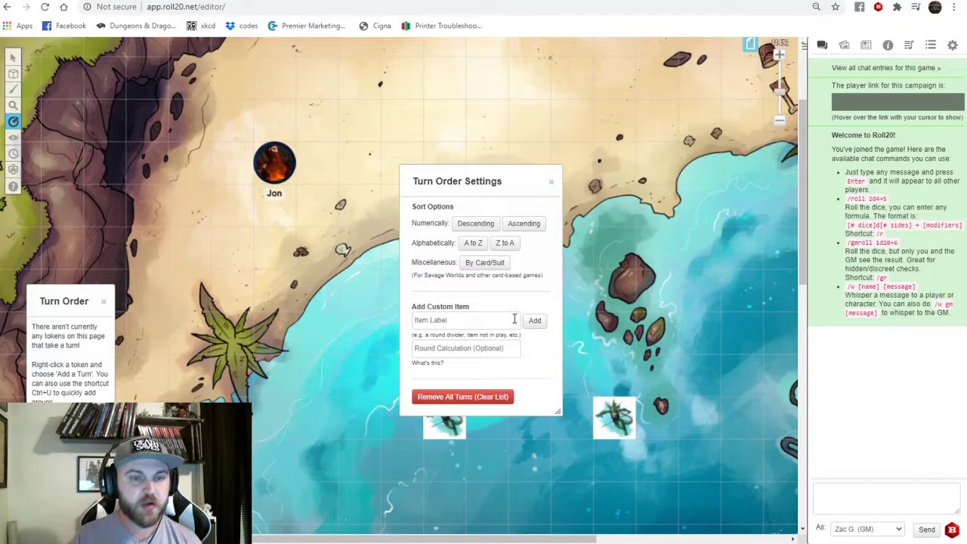
pyautogui.click(552, 183)
pyautogui.click(104, 304)
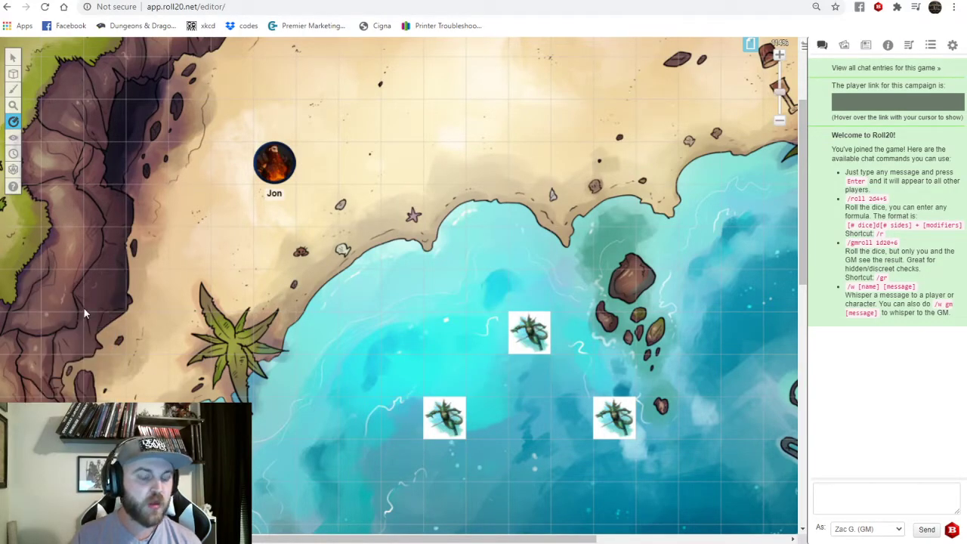
# Roll one d20 and then 4d6 with the quick dice roller.
pyautogui.moveTo(10, 167)
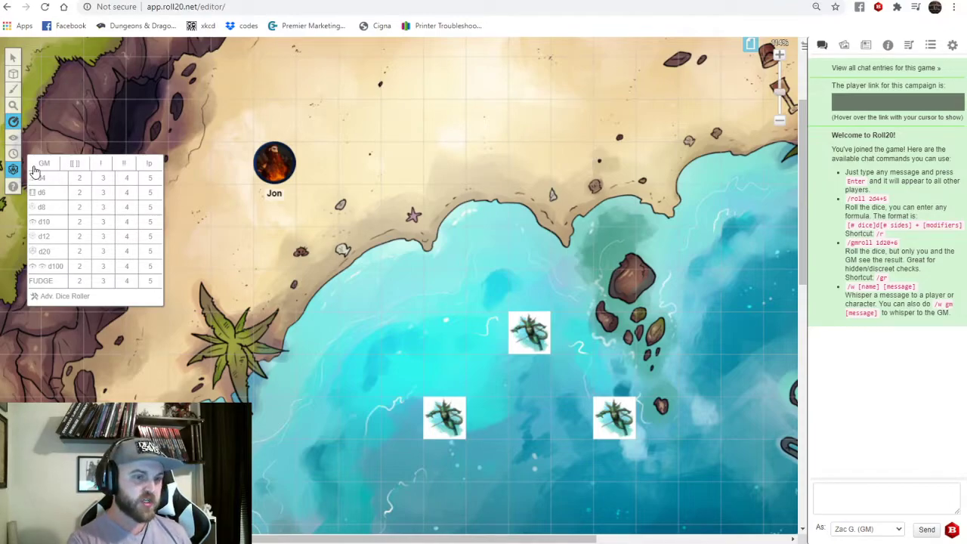
pyautogui.click(57, 256)
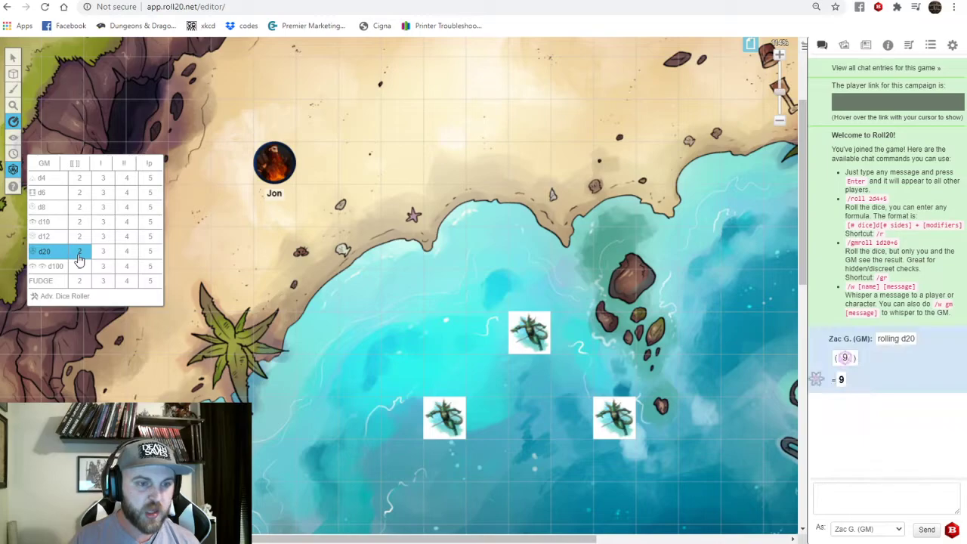
pyautogui.click(127, 193)
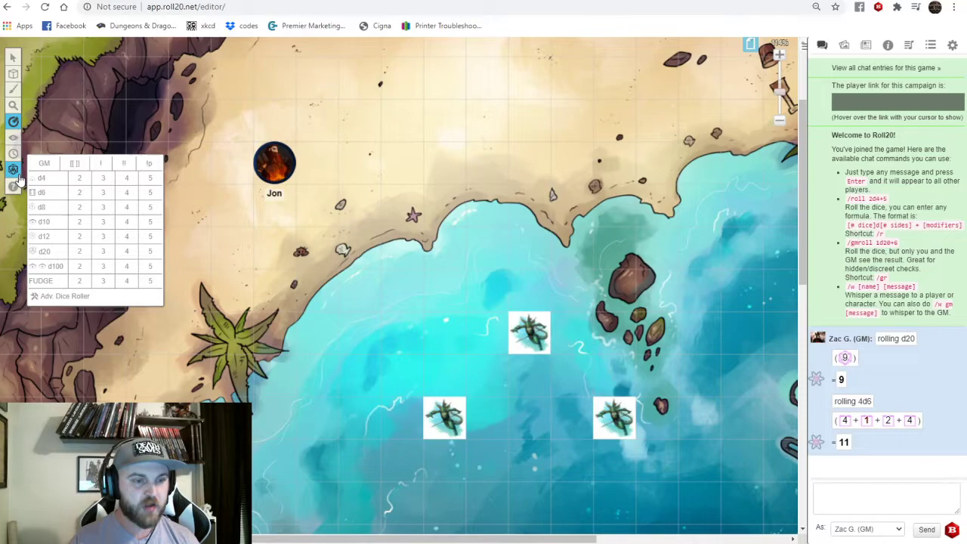
# Set the number of dice to 4 in the advanced dice roller and make a basic d6 roll.
pyautogui.click(75, 297)
pyautogui.click(426, 185)
pyautogui.click(427, 186)
pyautogui.click(426, 186)
pyautogui.click(433, 128)
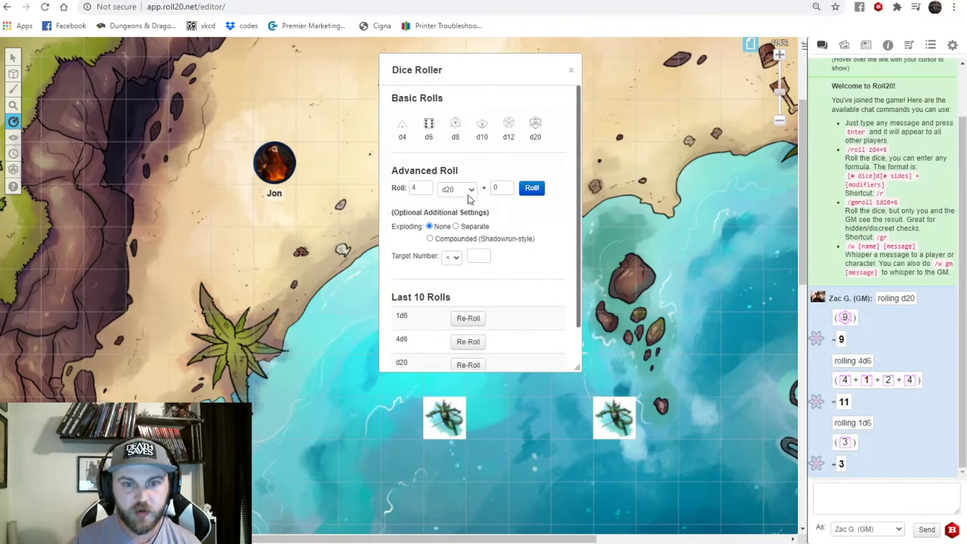
# Make an advanced roll of 4d6 + 6, look over the last rolls, and close the Dice Roller.
pyautogui.click(463, 217)
pyautogui.moveTo(501, 188); pyautogui.dragTo(492, 195)
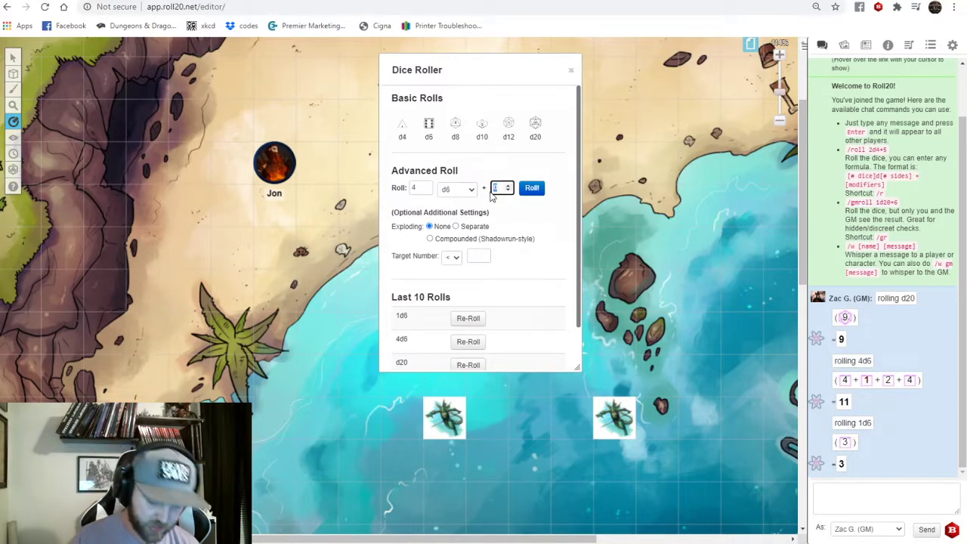
pyautogui.write('6')
pyautogui.click(532, 188)
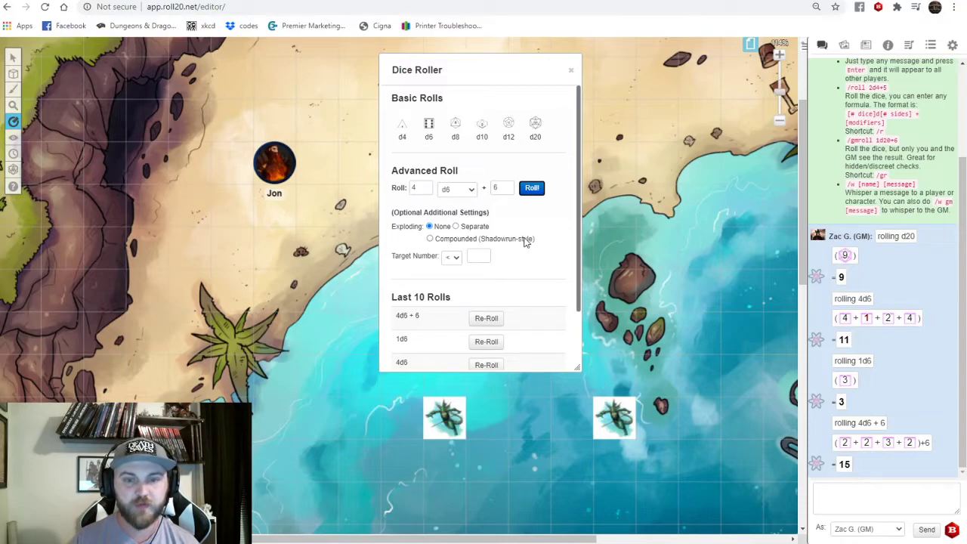
pyautogui.scroll(-2, 525, 242)
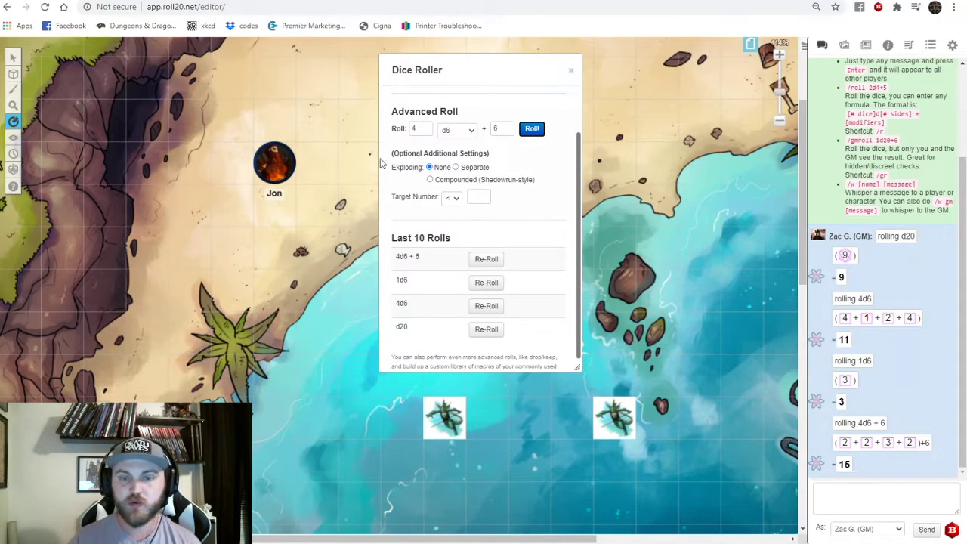
pyautogui.scroll(2, 522, 288)
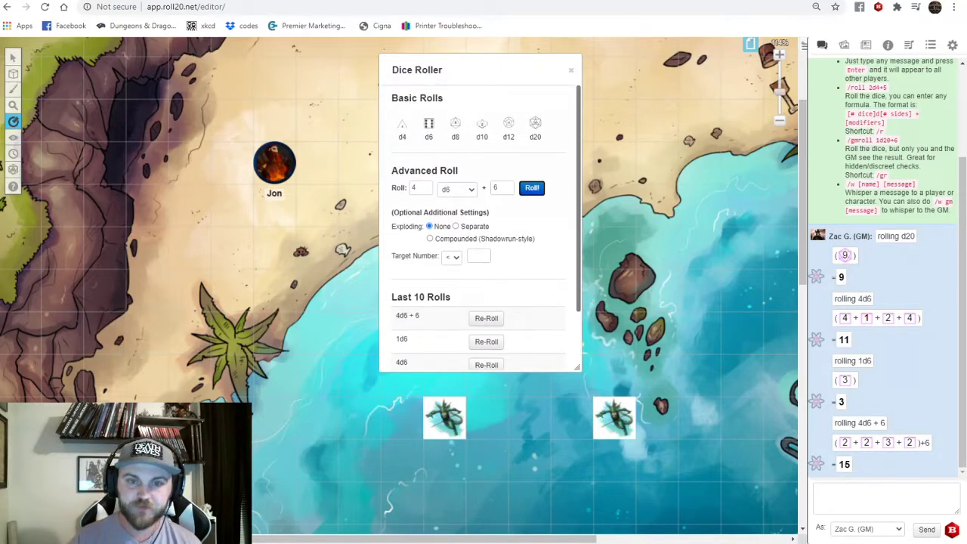
pyautogui.click(571, 73)
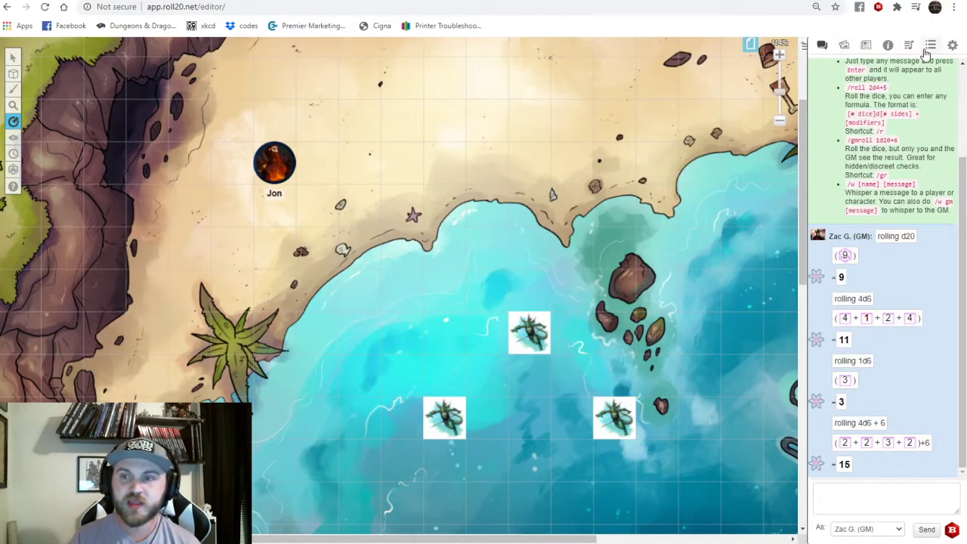
# Exit the game and return to the MOON 1-1 details page, revealing the Marketplace options.
pyautogui.click(953, 45)
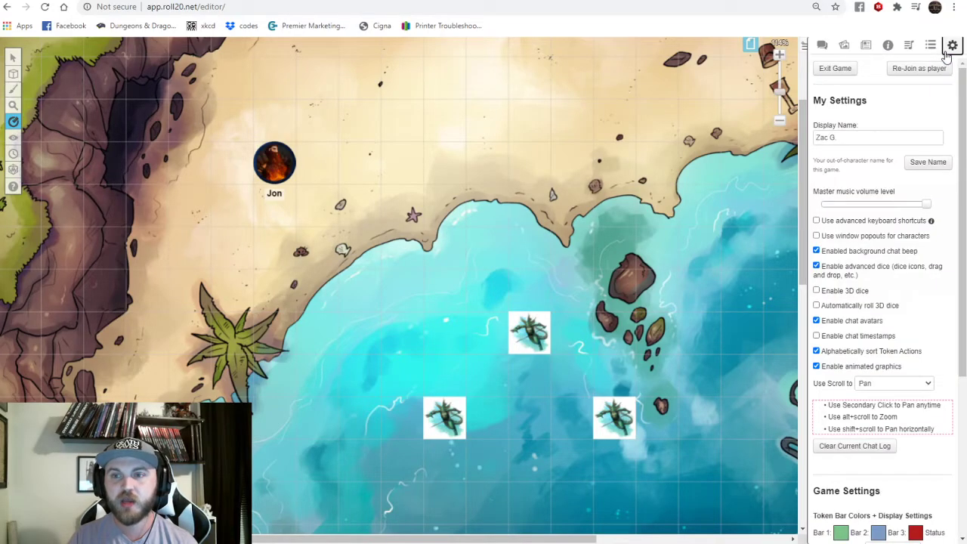
pyautogui.click(841, 71)
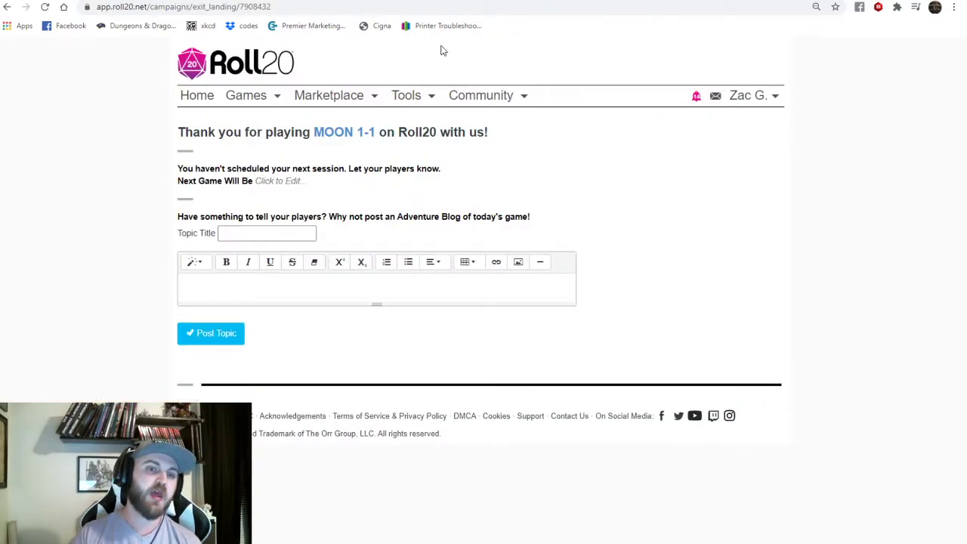
pyautogui.click(342, 142)
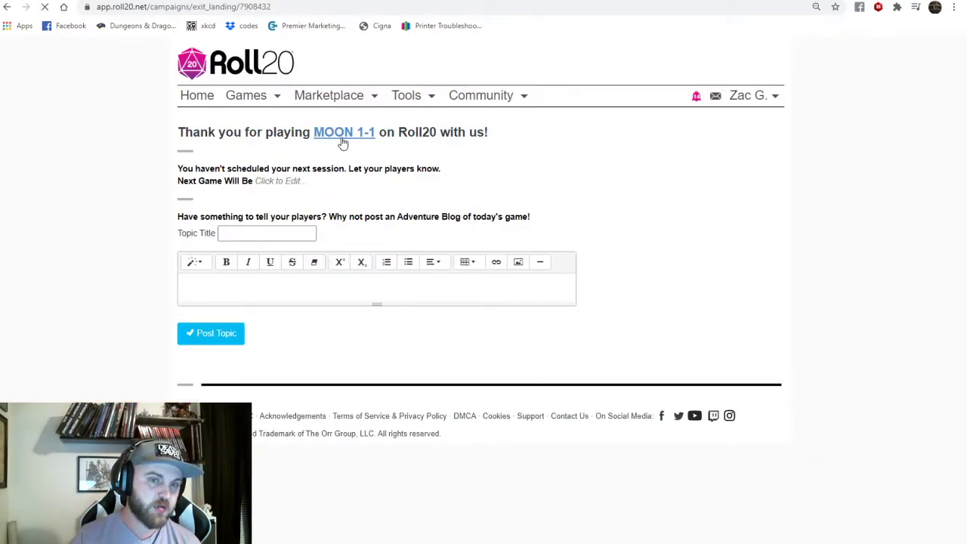
pyautogui.moveTo(372, 98)
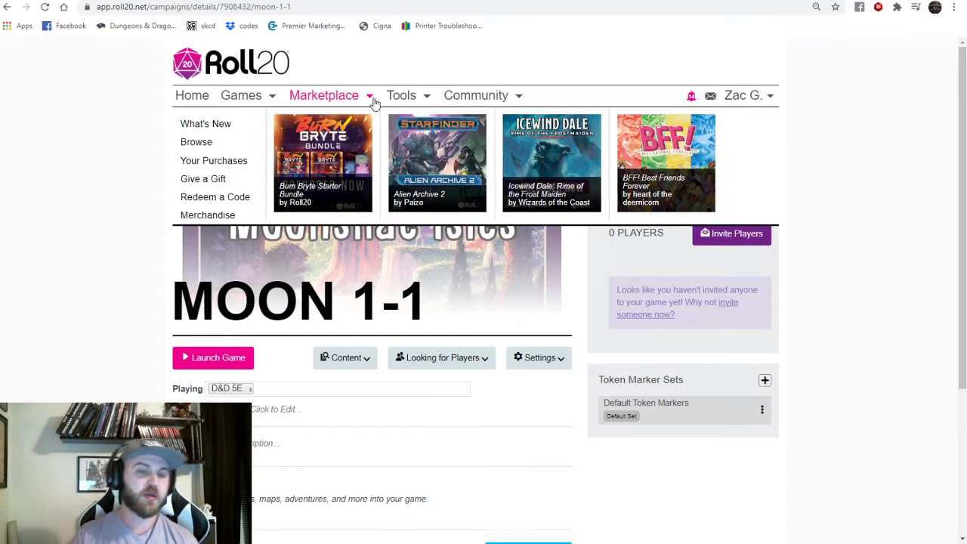